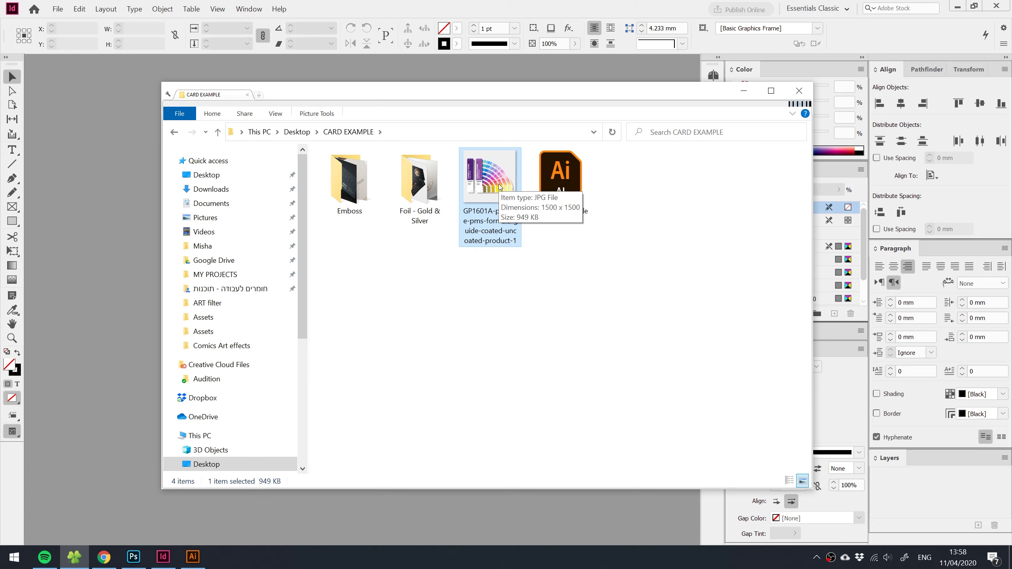
Create a new InDesign document from the recent custom 297 x 210 mm preset.
left_click_drag(556, 96, 498, 92)
left_click(557, 59)
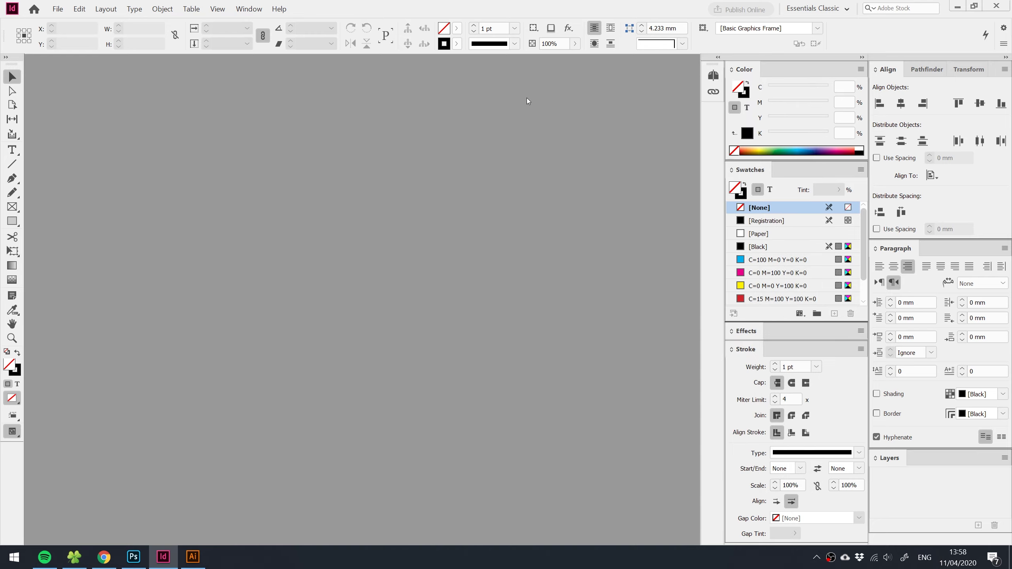
key("ctrl+n")
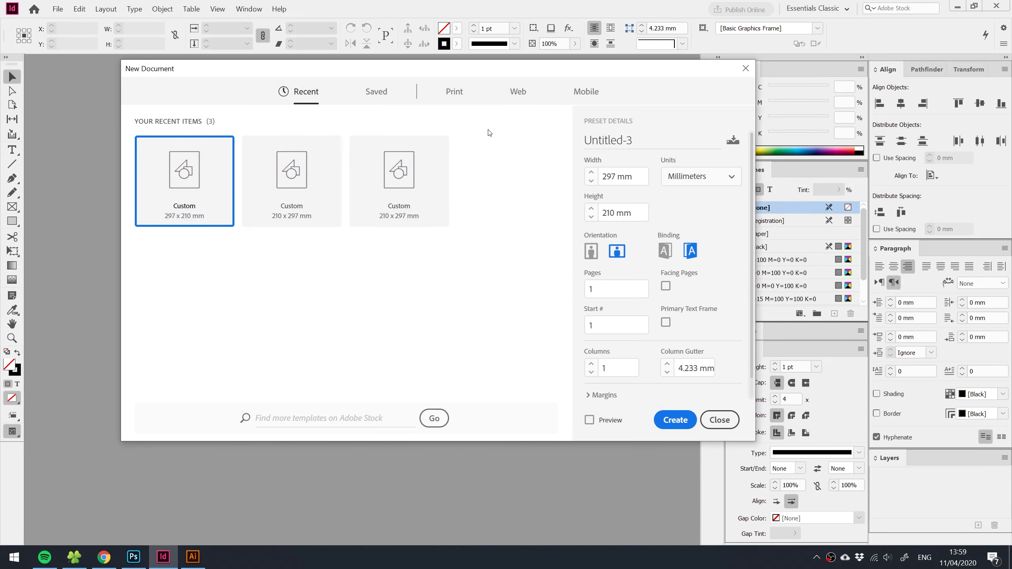
double_click(208, 186)
Draw a rectangle about 74 x 51 mm mid-page and fill it with dark green, C 100, M 22, Y 67, K 32.
key("m")
mouse_move(294, 224)
left_mouse_down()
mouse_move(321, 231)
mouse_move(450, 331)
left_mouse_up()
left_click(787, 150)
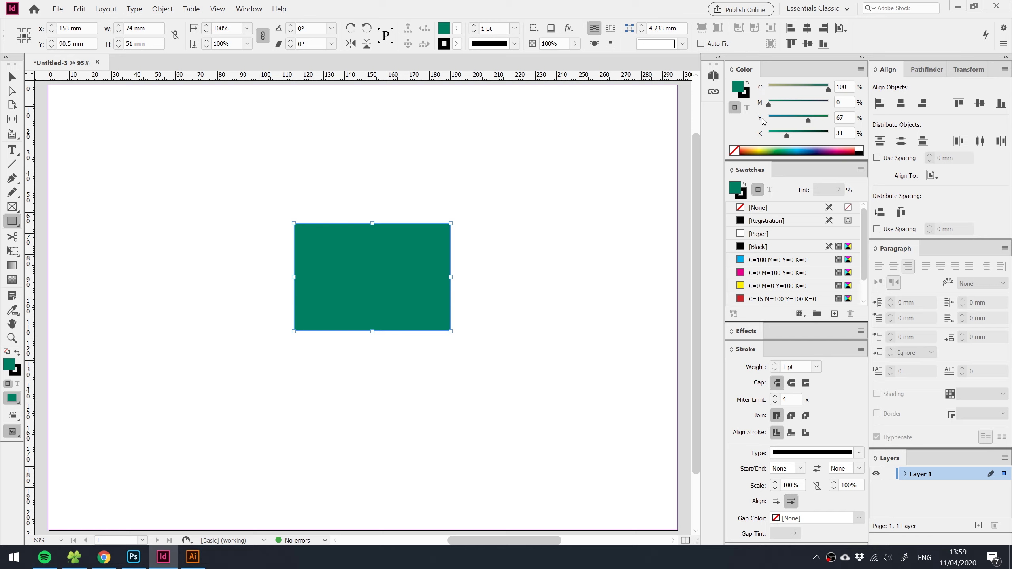
left_click_drag(768, 105, 788, 137)
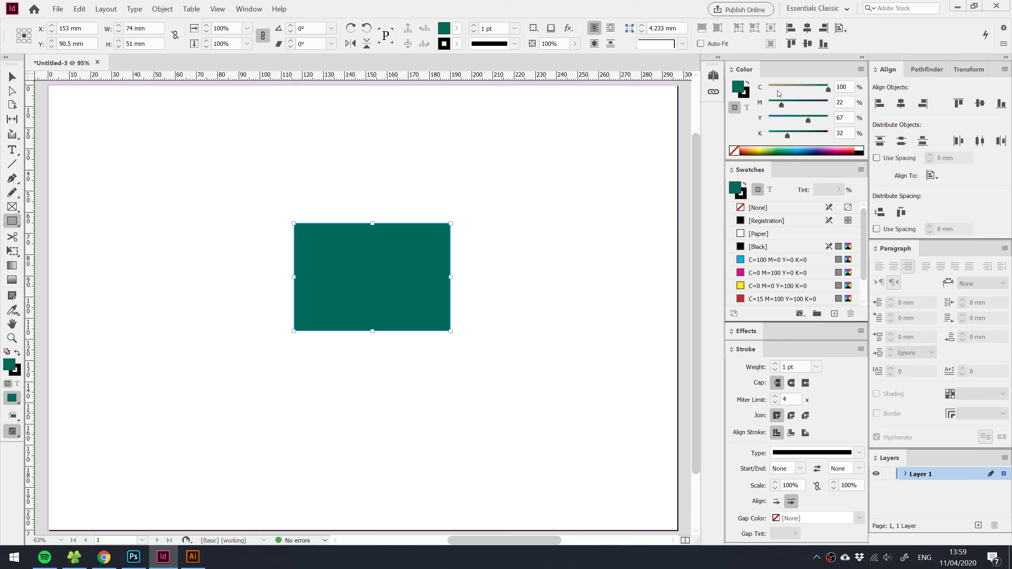
left_click(12, 77)
left_click(353, 192)
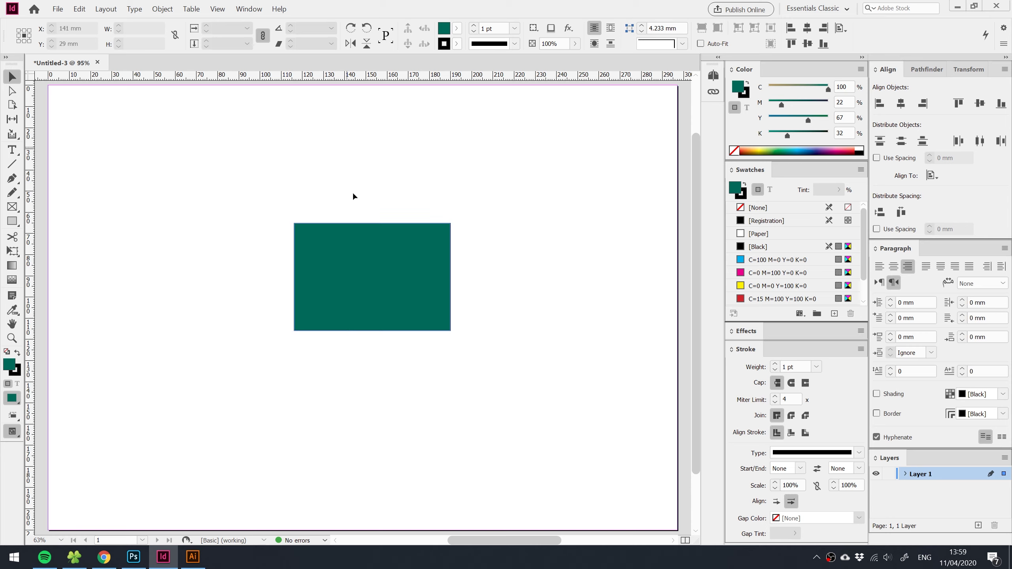
left_click(379, 262)
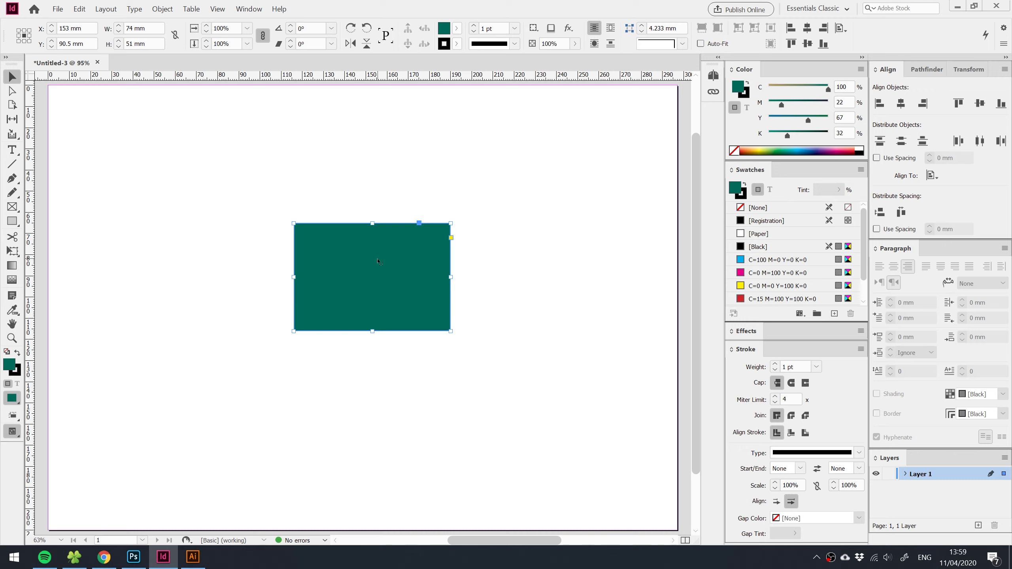
left_click(263, 364)
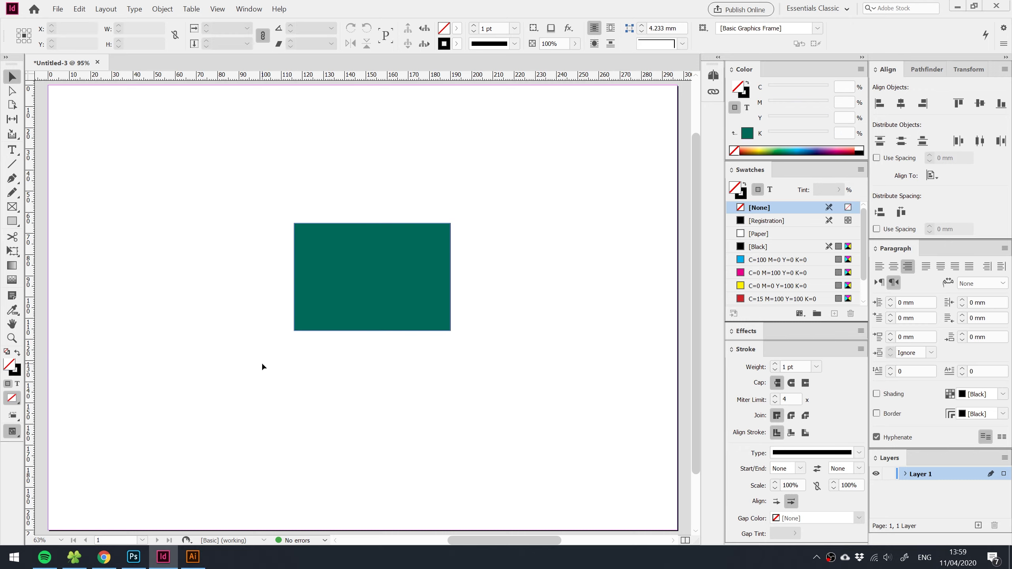
Open the Pantone formula guide image in the CARD EXAMPLE folder, examine the colour fan up close, and return to the document.
left_click(74, 557)
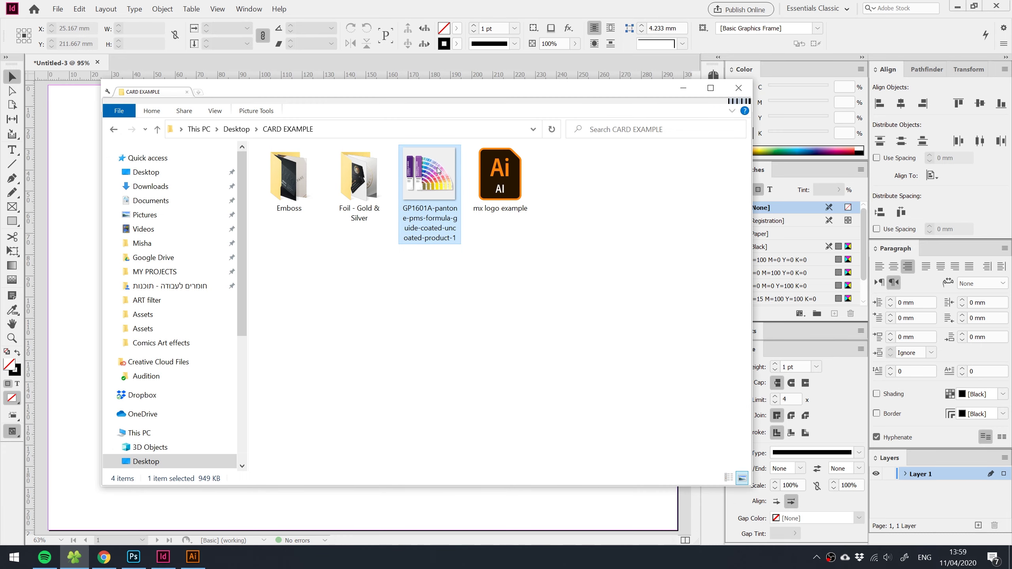
double_click(441, 183)
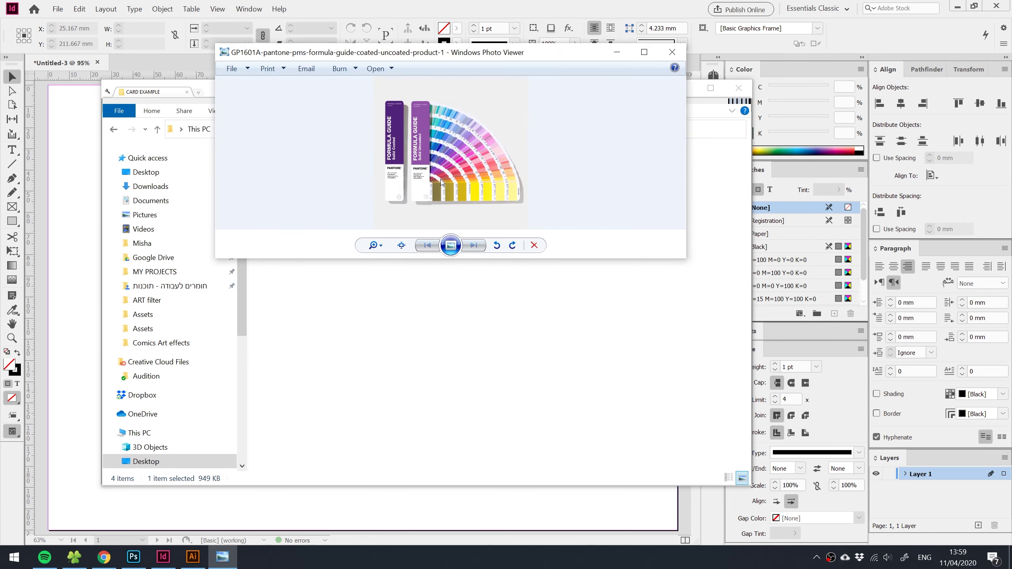
left_click(644, 52)
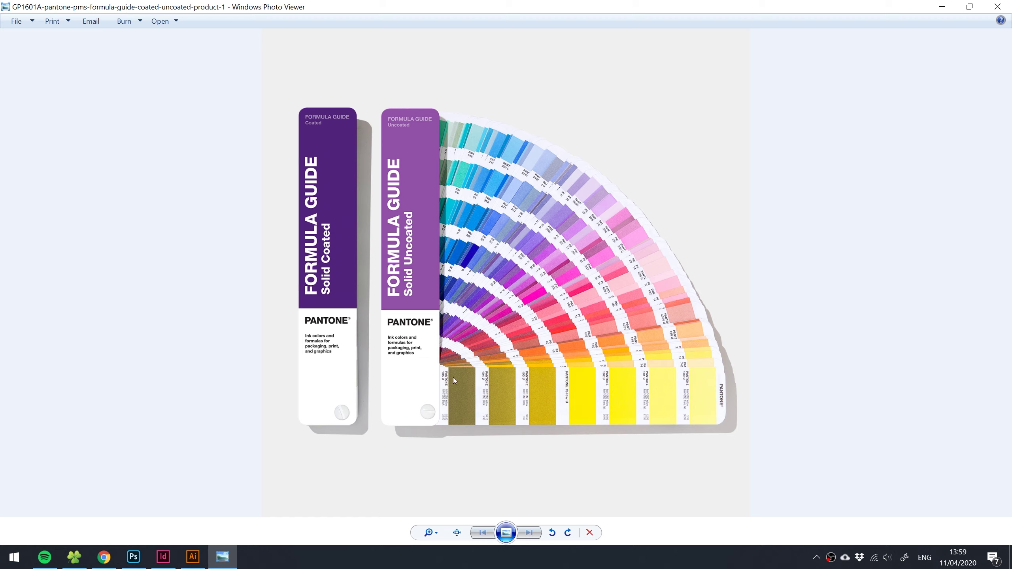
scroll(418, 206, "up", 5)
scroll(418, 206, "down", 3)
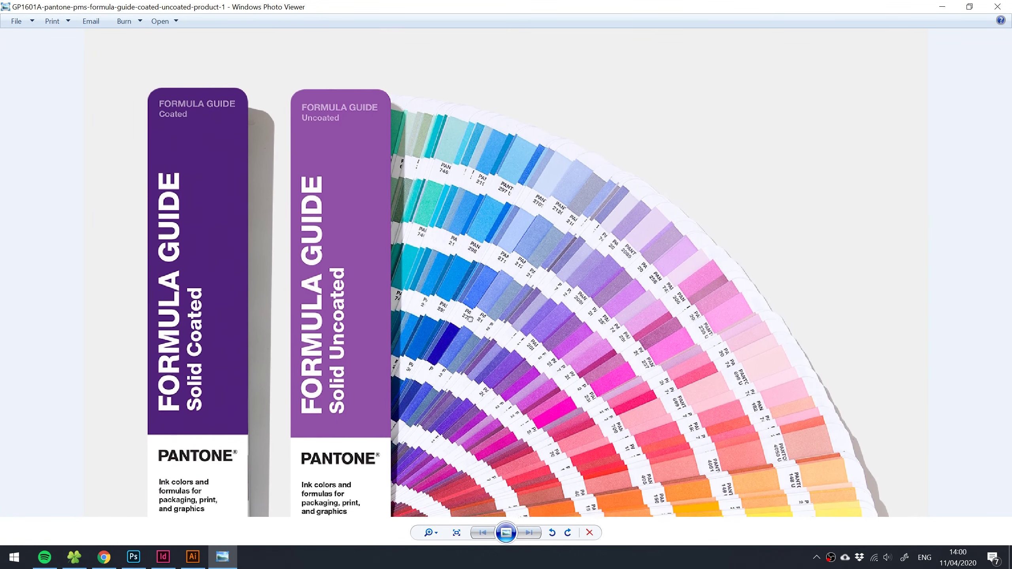
left_click_drag(470, 317, 443, 283)
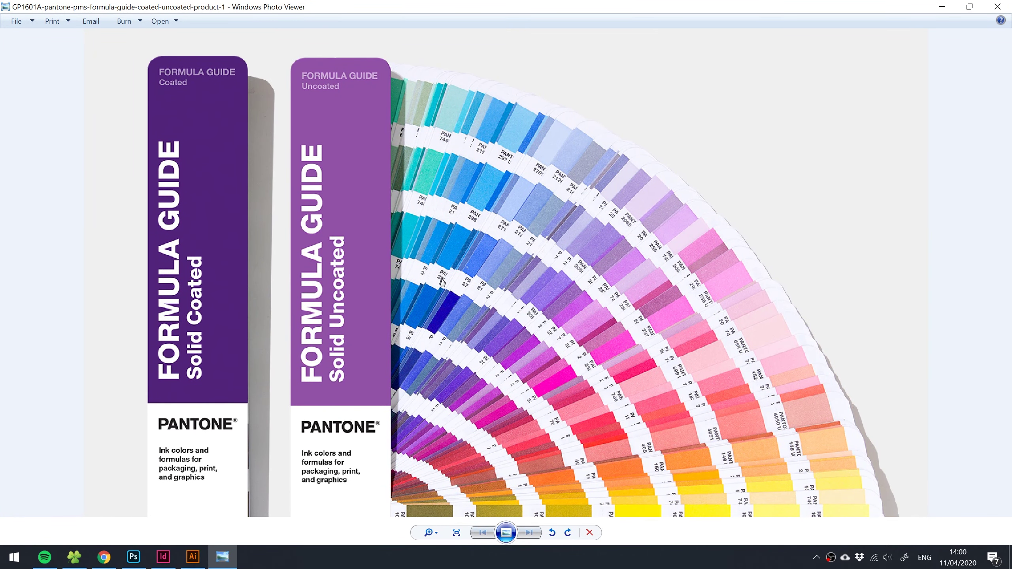
scroll(443, 283, "down", 3)
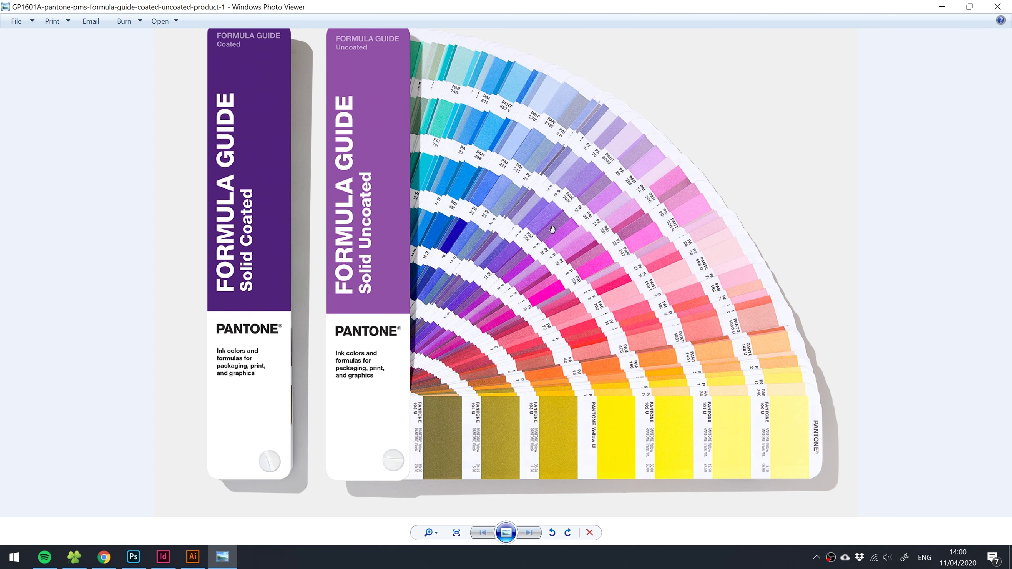
scroll(547, 240, "down", 2)
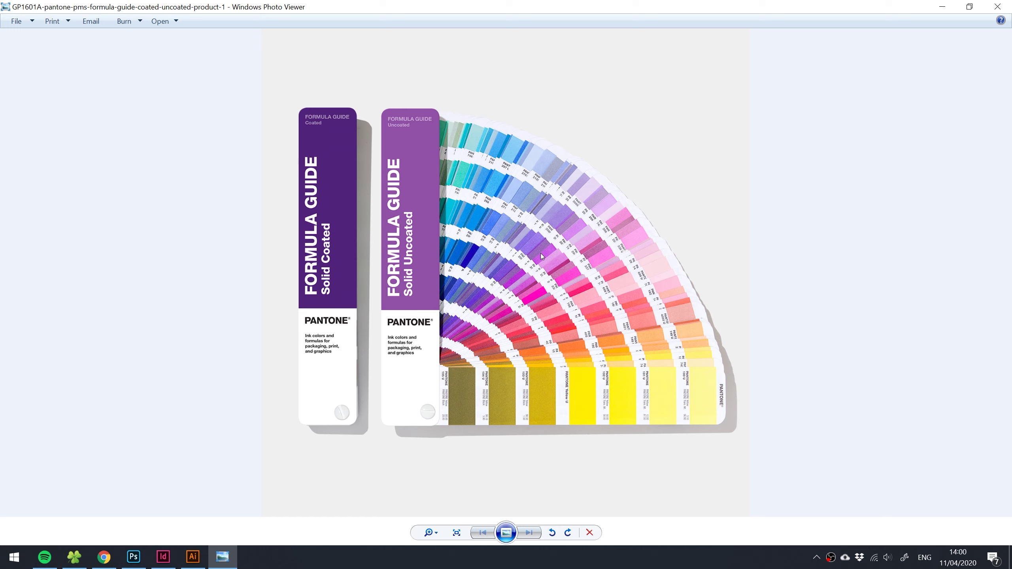
left_click(998, 7)
left_click(522, 488)
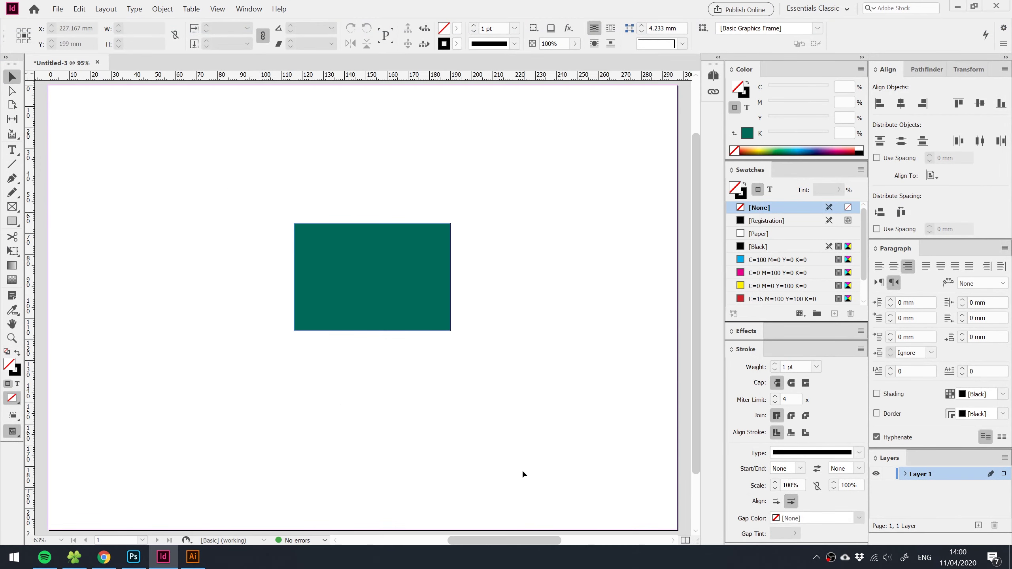
Move the green rectangle to the page's upper-left corner and copy the black MX logo from Illustrator into the InDesign page beside it.
left_click_drag(425, 321, 206, 200)
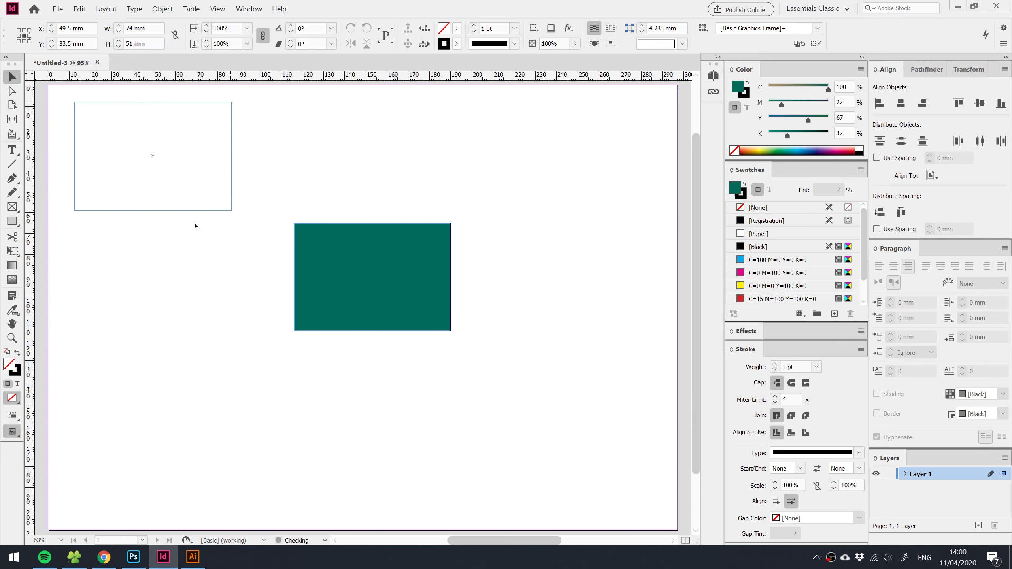
left_click(194, 558)
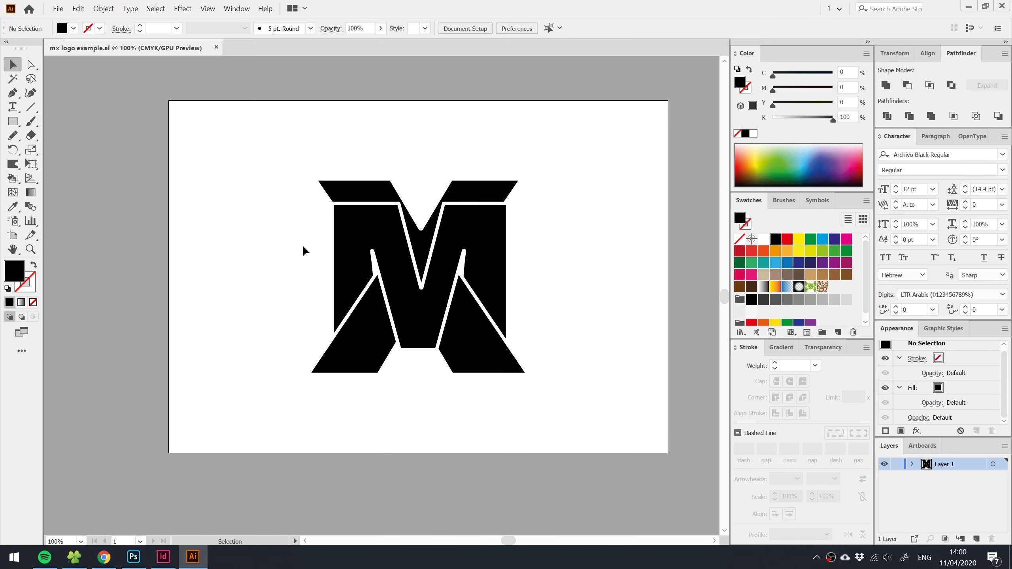
left_click(375, 219)
key("ctrl+c")
left_click(163, 557)
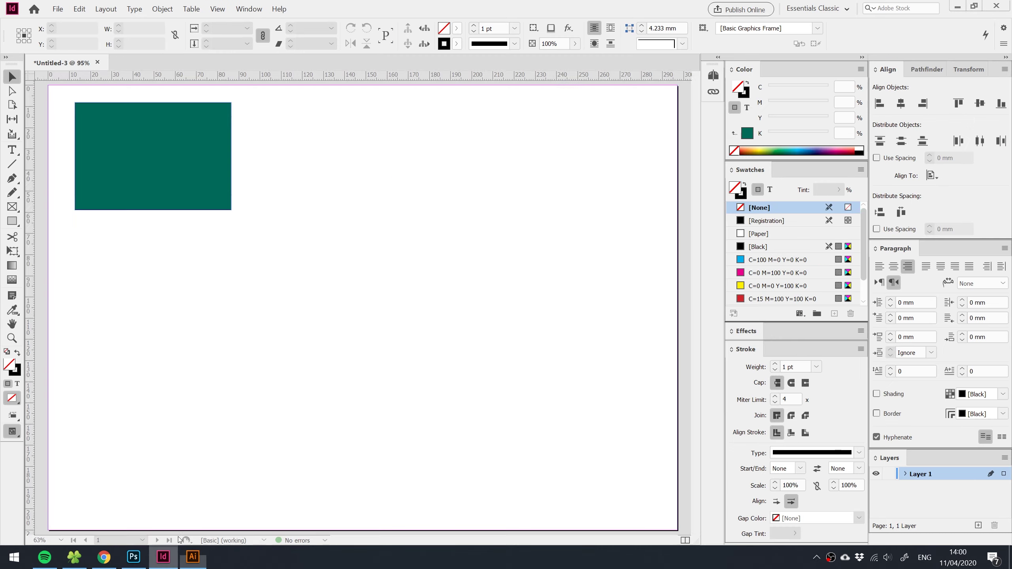
key("ctrl+v")
left_click_drag(500, 185, 458, 223)
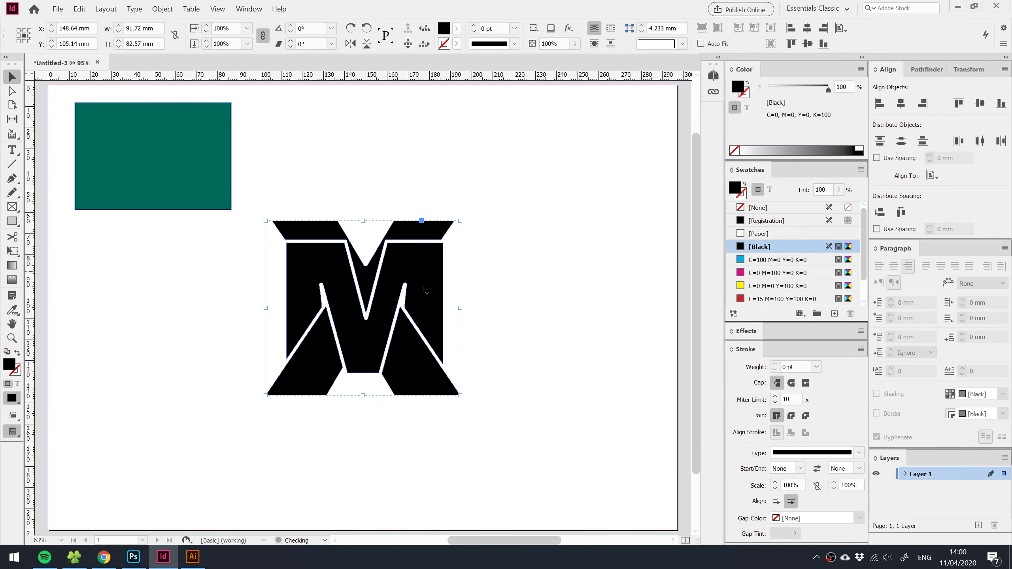
scroll(439, 279, "left", 2)
left_click(582, 235)
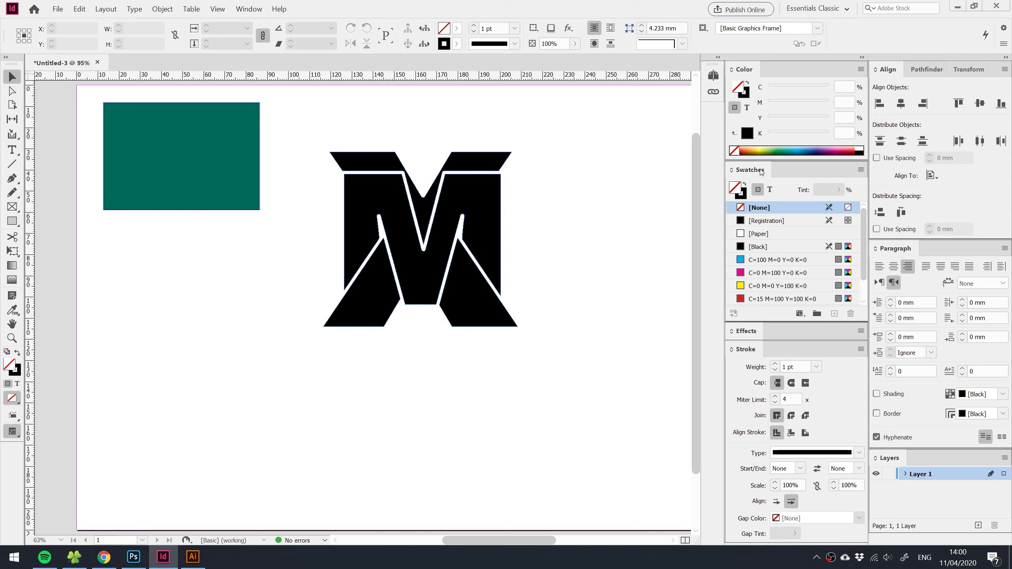
Collapse the Stroke options to make room for the swatches, and try the Large Thumbnail swatch view before returning to Large List.
double_click(750, 350)
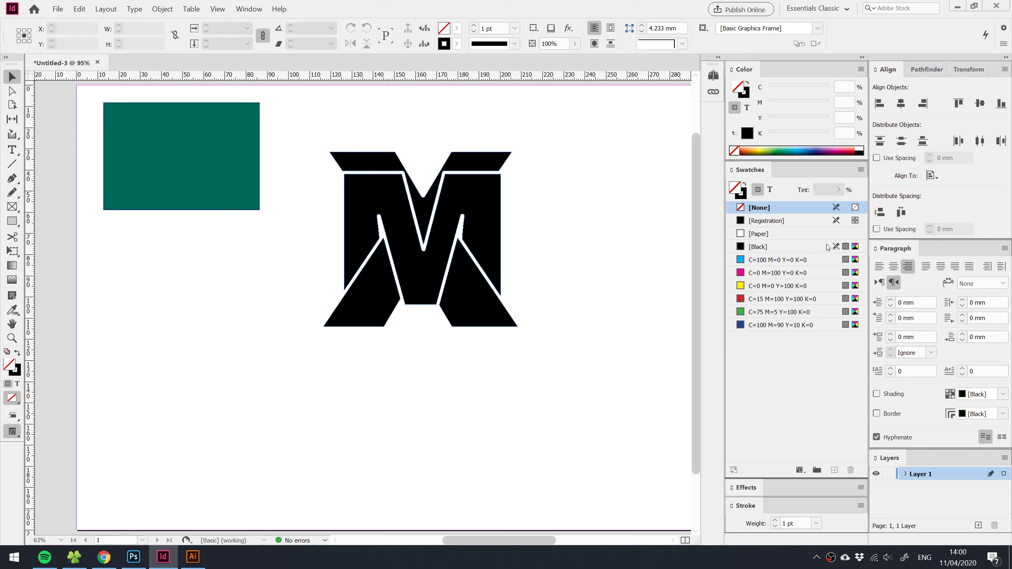
left_click(862, 171)
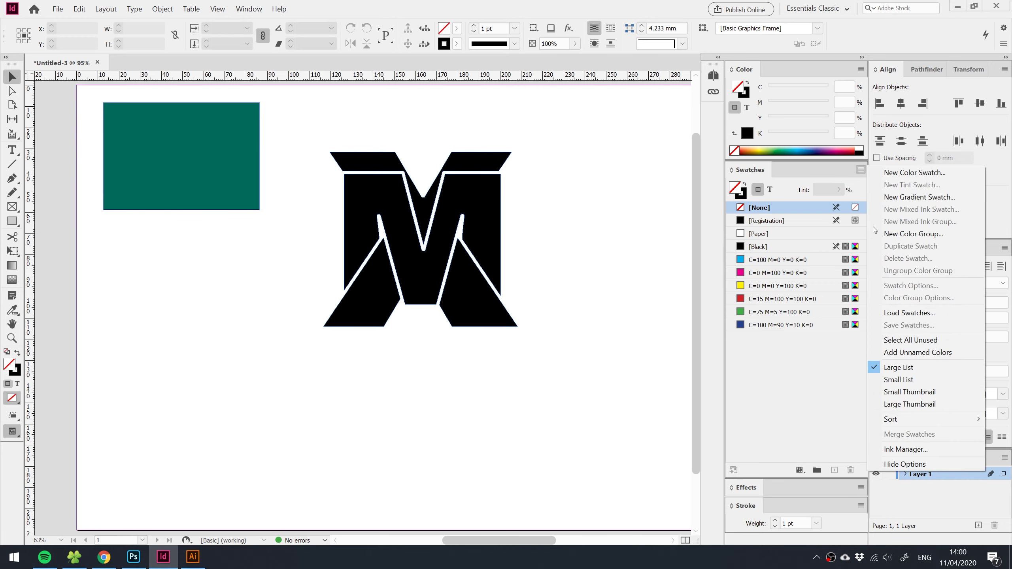
left_click(901, 405)
left_click(861, 171)
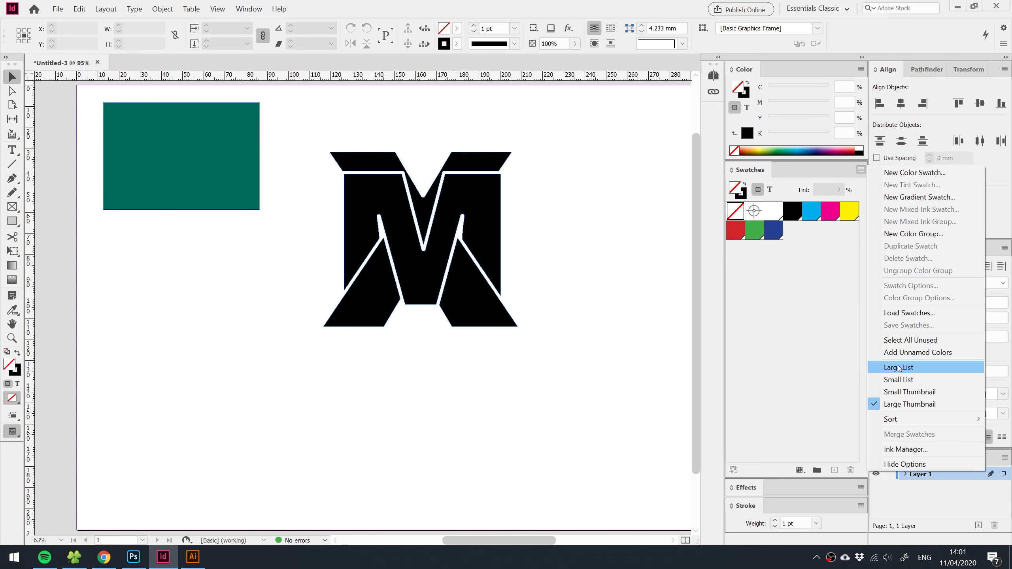
left_click(904, 366)
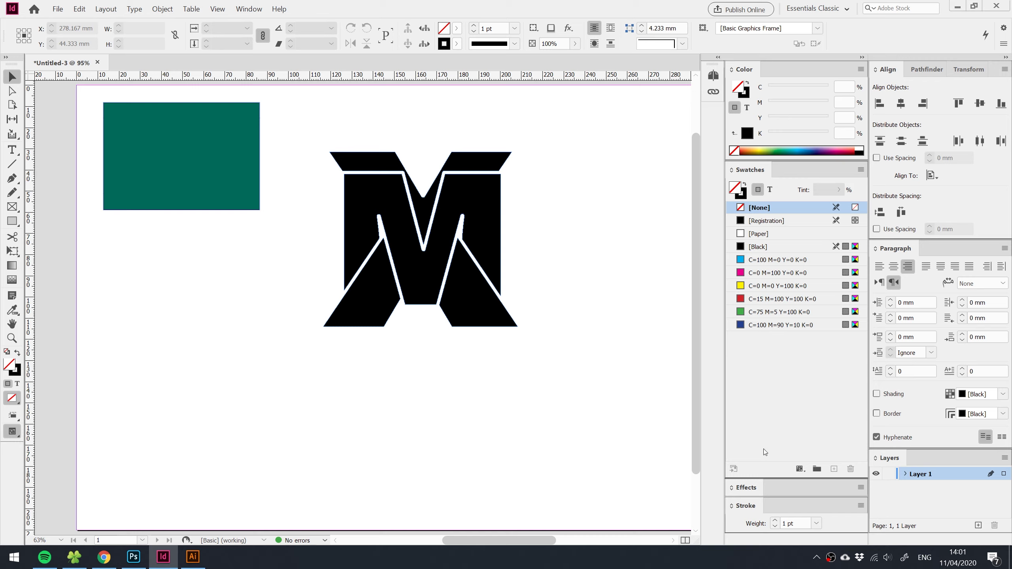
Start a new color swatch and set its color mode to PANTONE+ CMYK Coated.
left_click(862, 170)
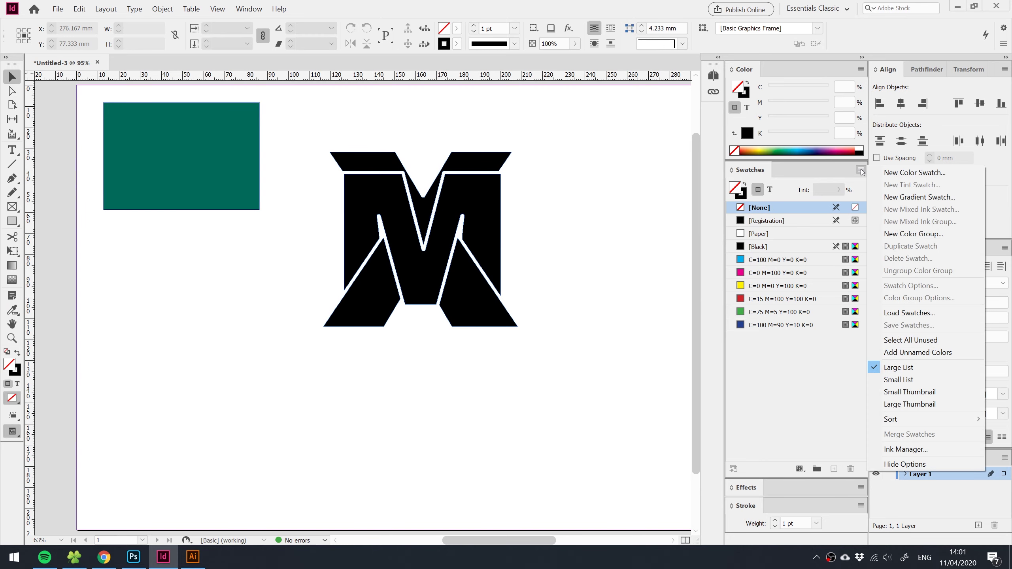
left_click(909, 175)
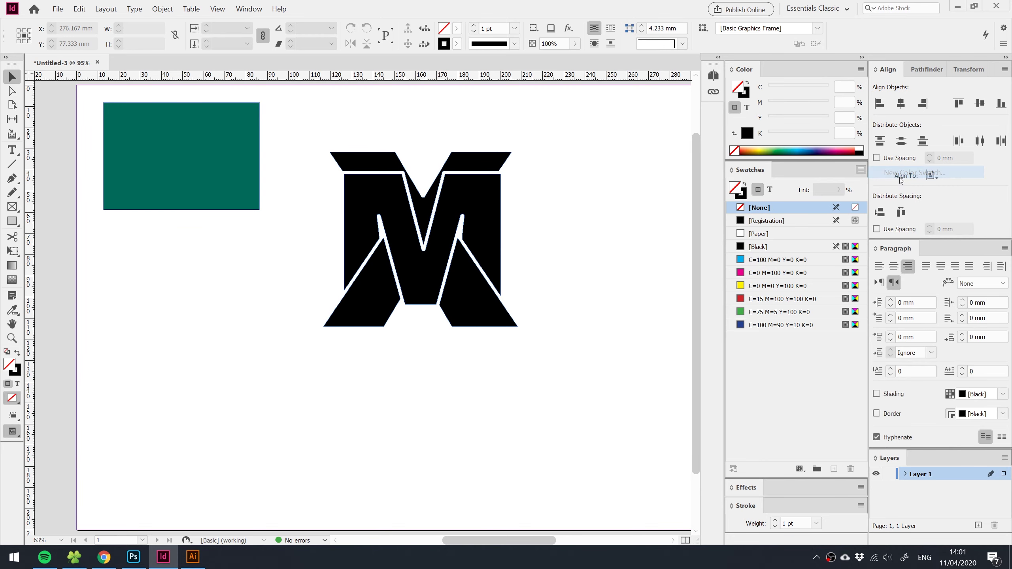
left_click_drag(532, 145, 635, 99)
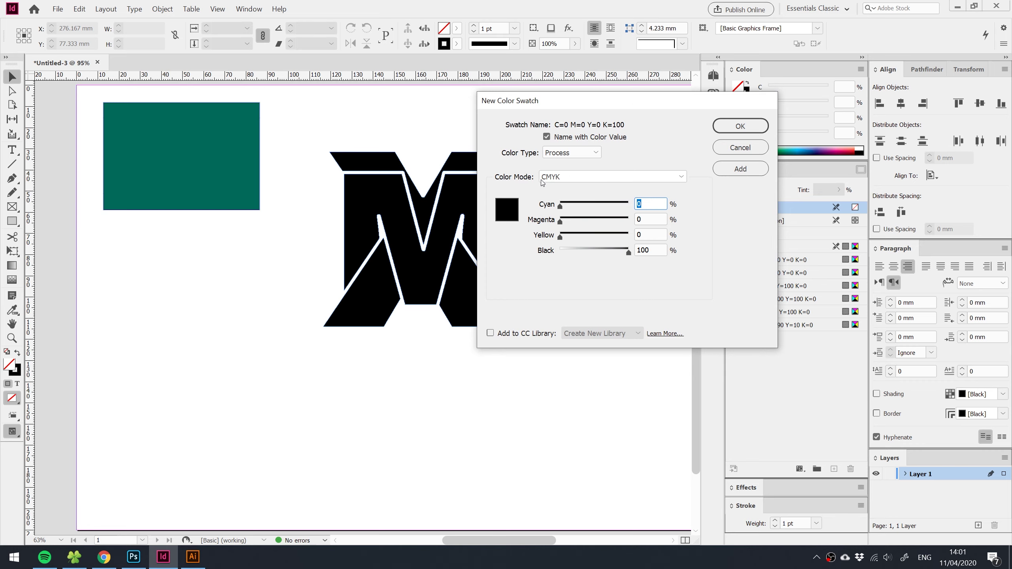
left_click(555, 178)
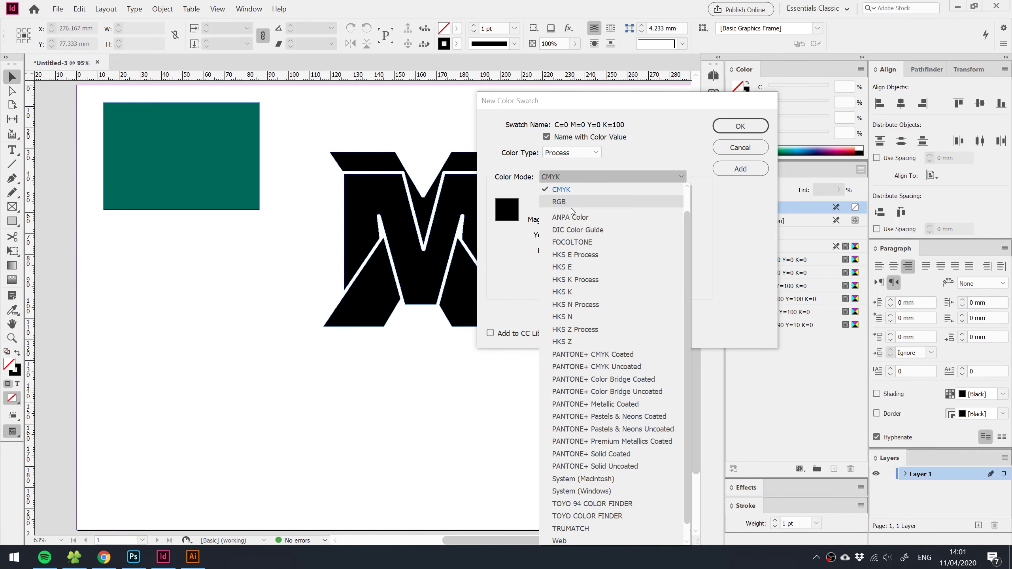
left_click_drag(685, 247, 691, 299)
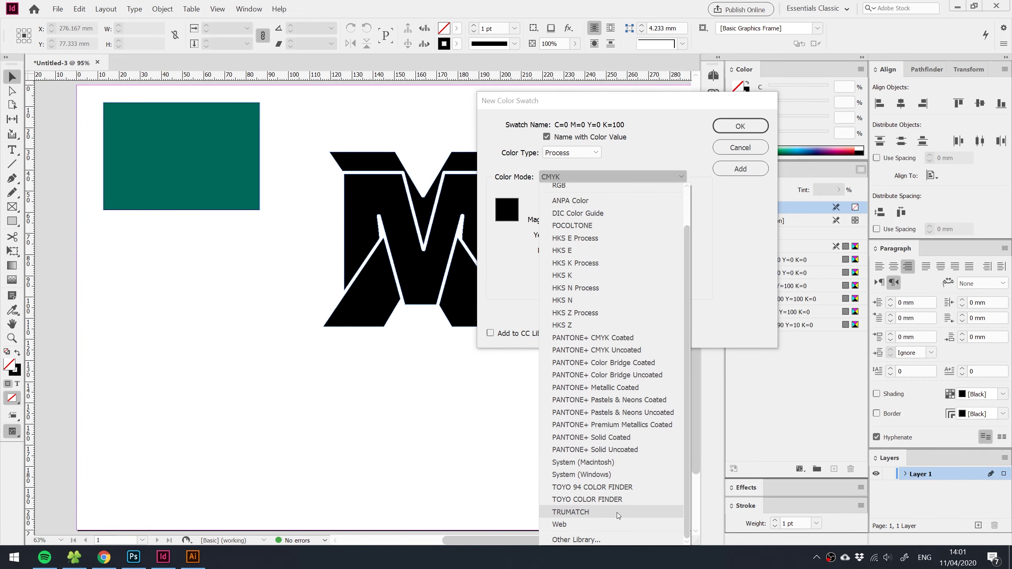
left_click(632, 339)
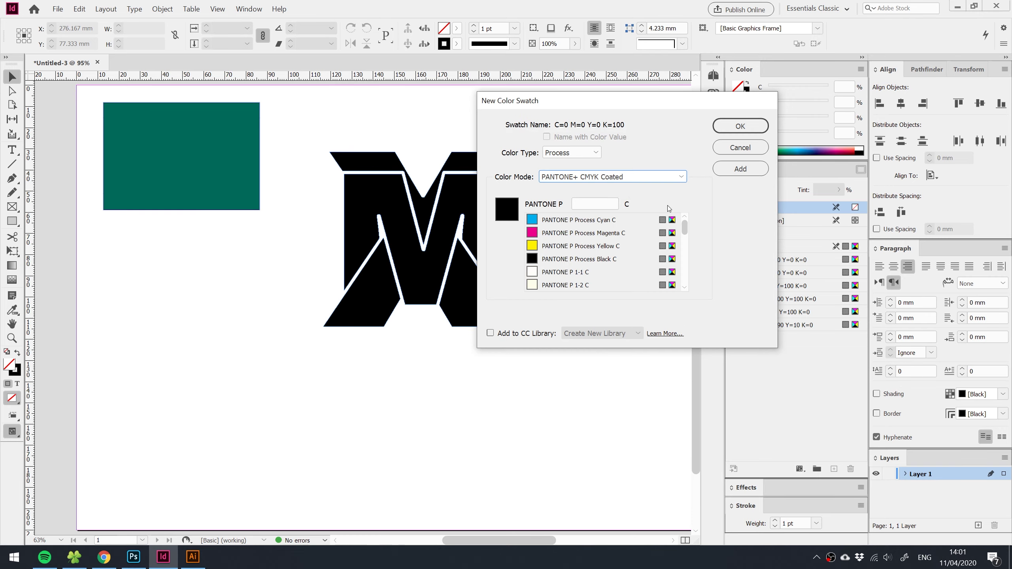
Look up Pantone number 112-1, browse the neighbouring colours, and add PANTONE P 112-1 C to the document's swatches.
left_click(594, 205)
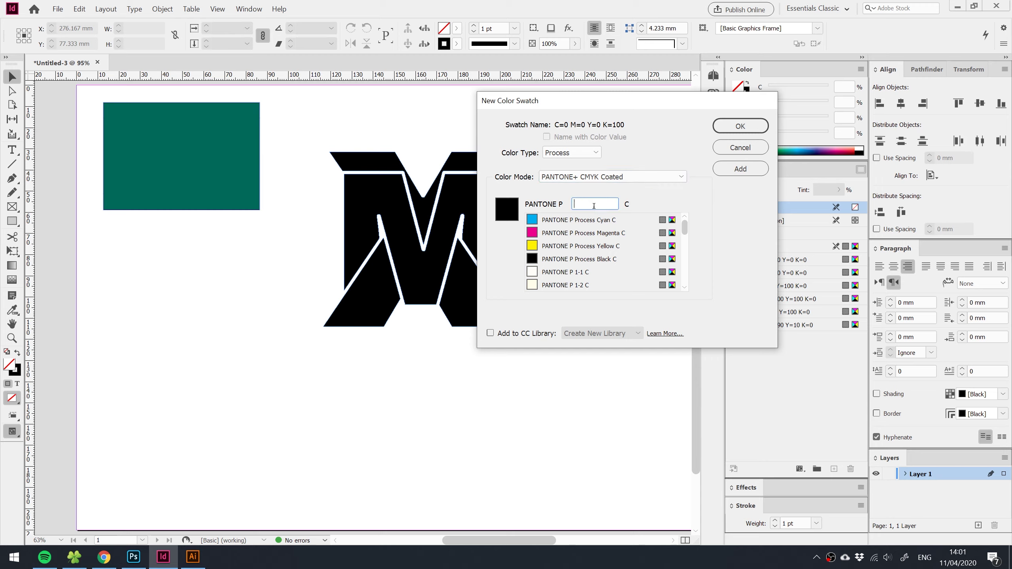
type("112-1")
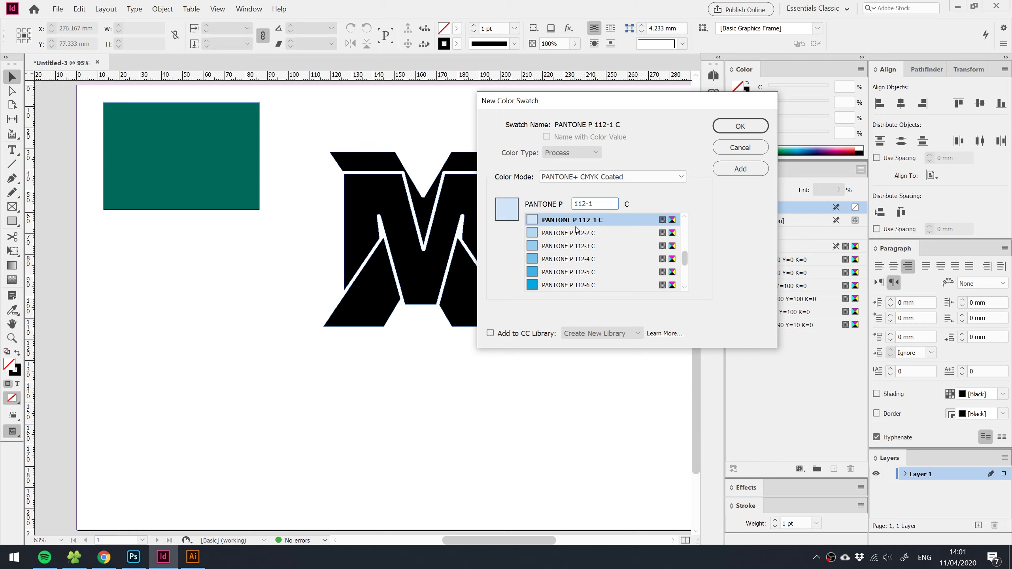
mouse_move(685, 260)
left_mouse_down()
mouse_move(685, 281)
mouse_move(685, 259)
left_mouse_up()
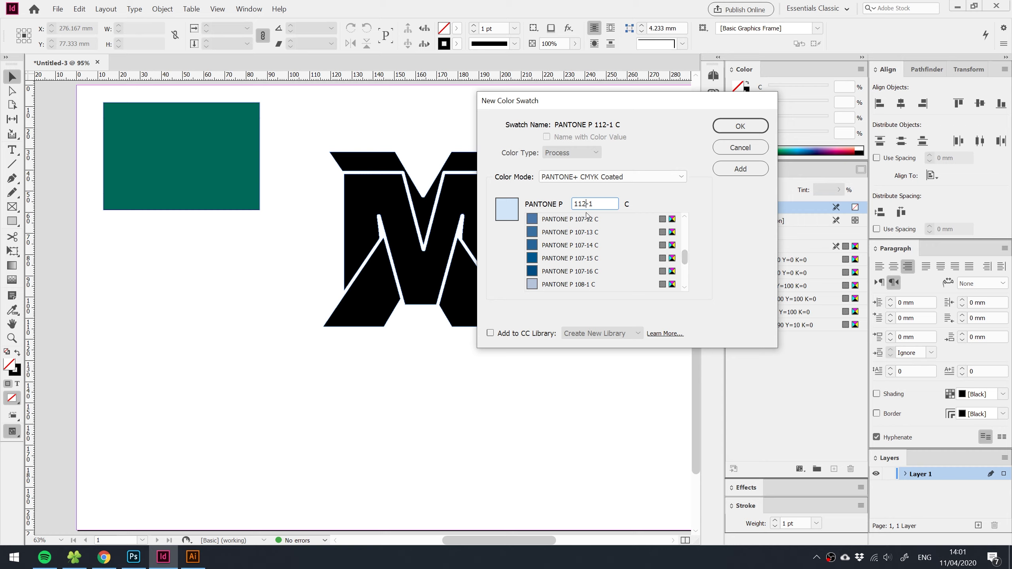
scroll(685, 250, "up", 5)
scroll(688, 253, "up", 2)
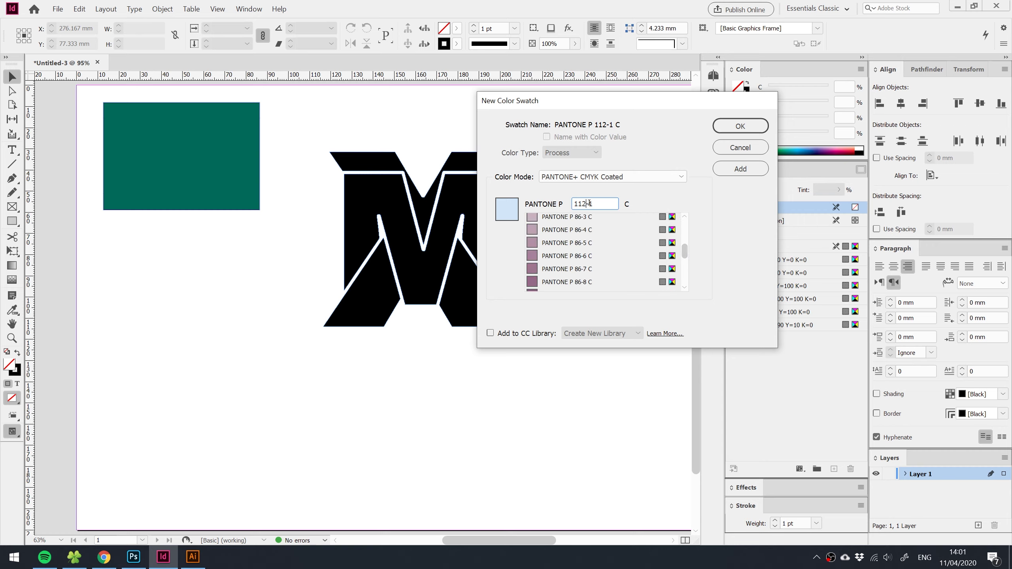
left_click(739, 169)
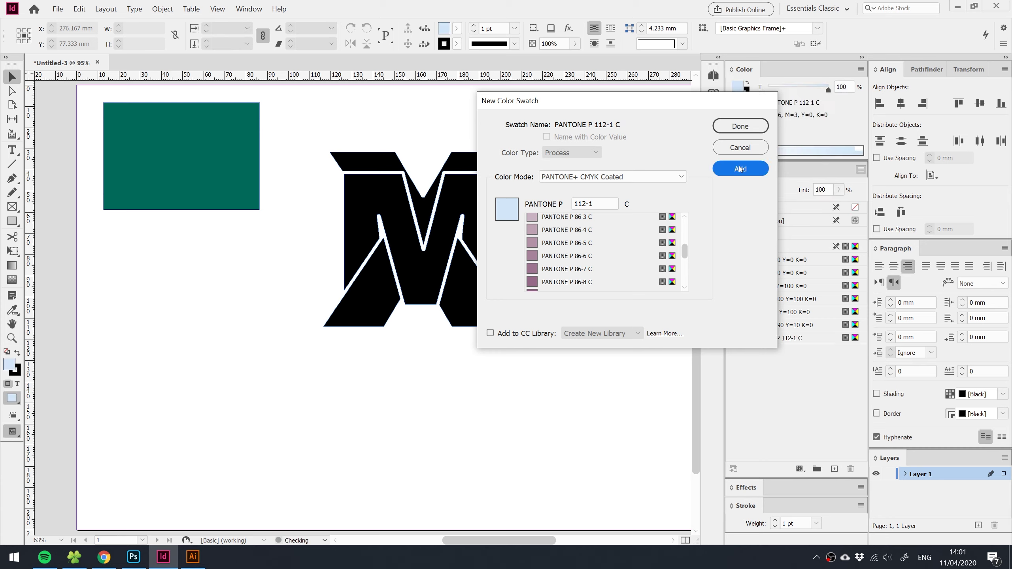
Finish adding swatches and fill the MX logo with PANTONE P 112-1 C.
left_click(740, 127)
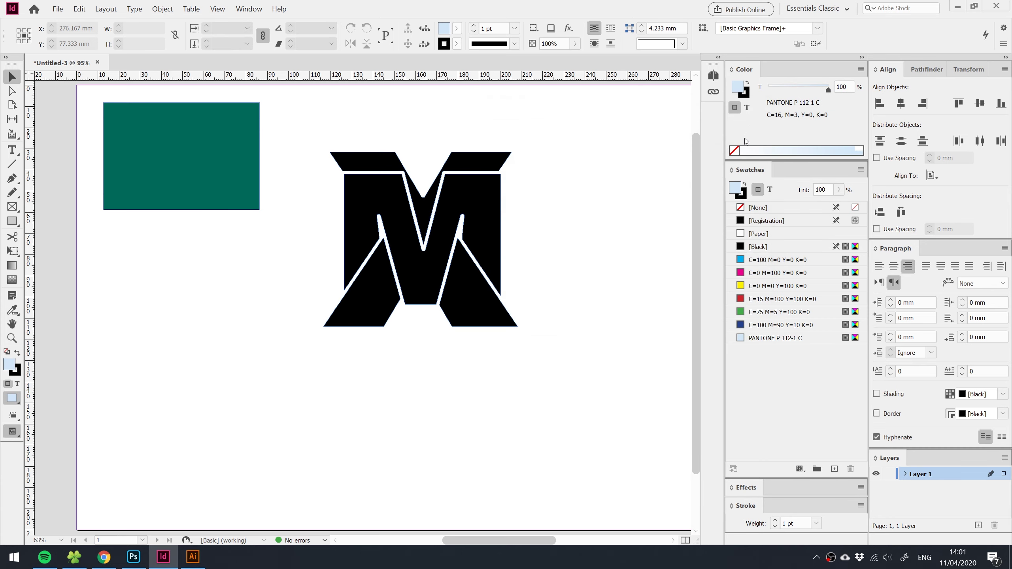
left_click(419, 226)
left_click(779, 339)
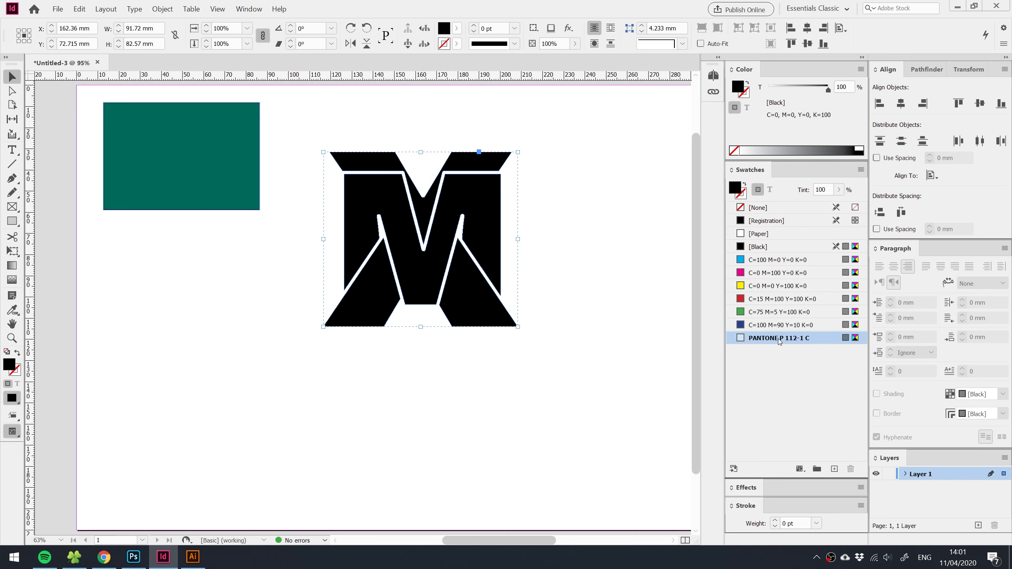
left_click(533, 341)
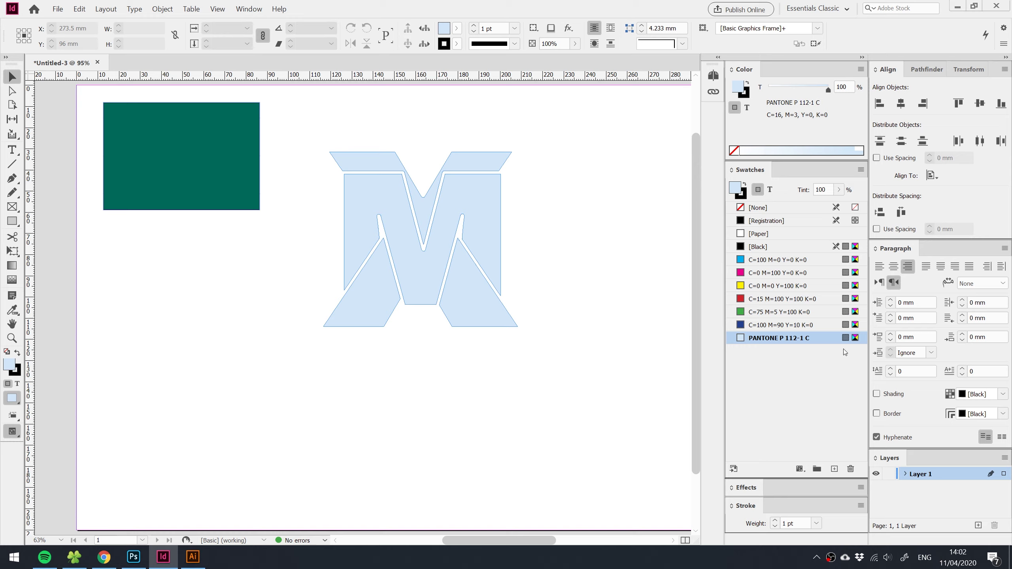
Change the color type of the PANTONE P 112-1 C swatch to Spot.
double_click(820, 338)
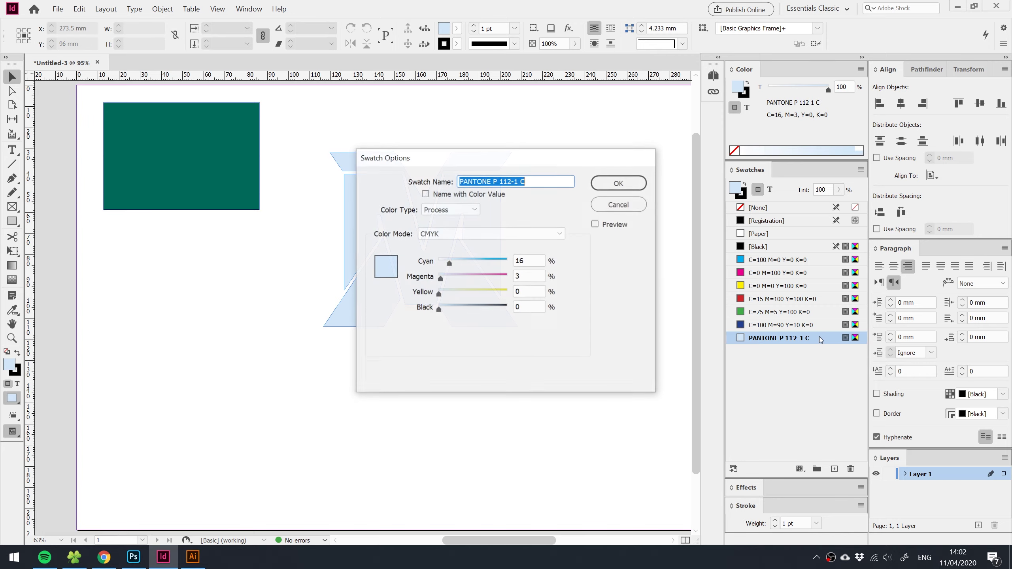
left_click_drag(526, 156, 680, 71)
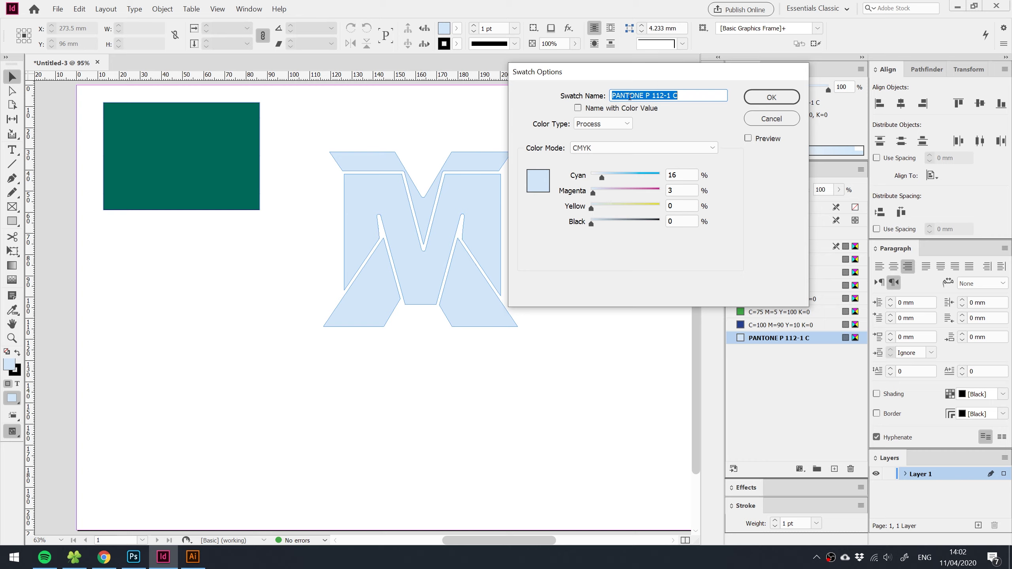
left_click(595, 125)
left_click(594, 149)
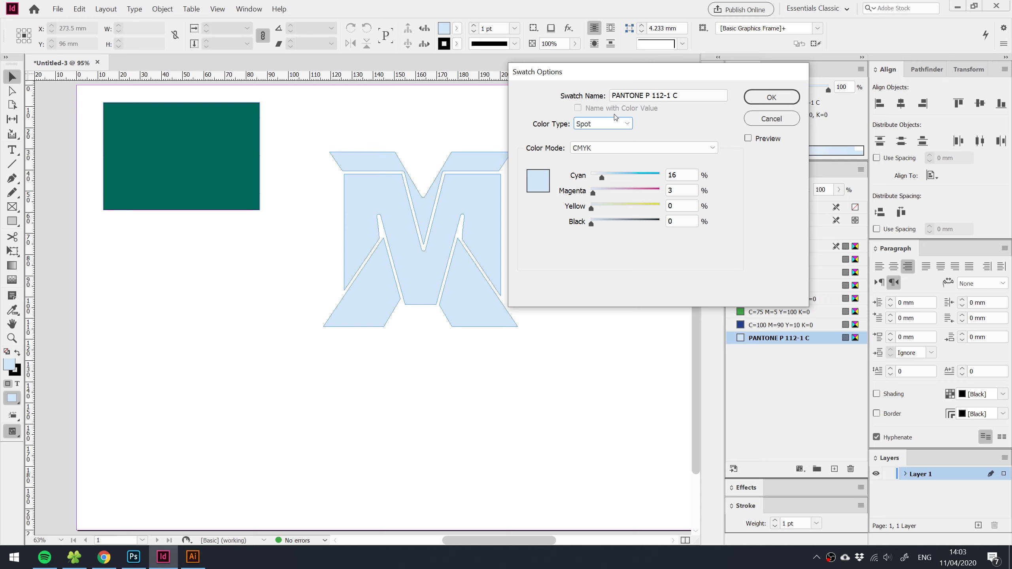
left_click(772, 98)
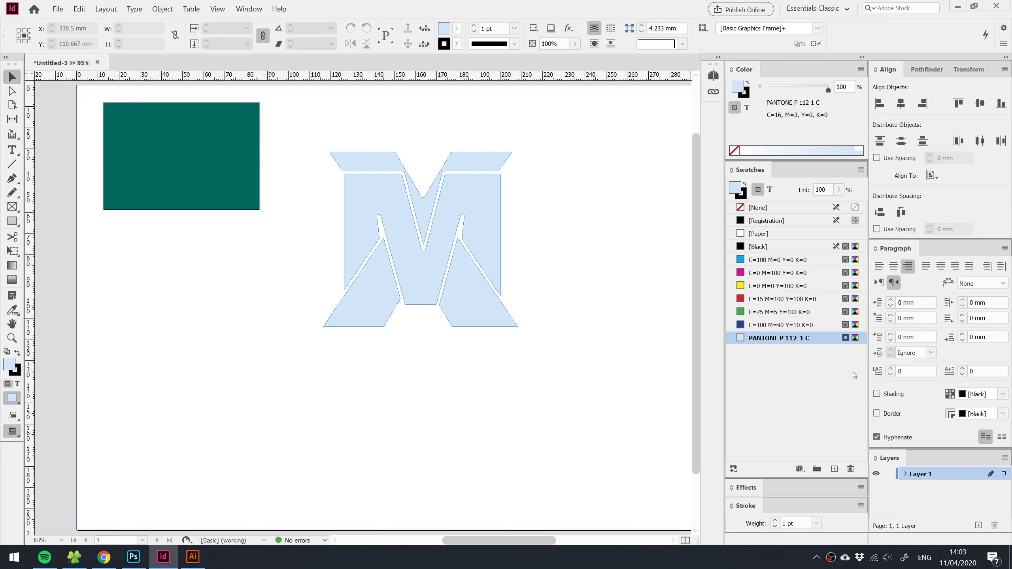
double_click(834, 338)
left_click(604, 124)
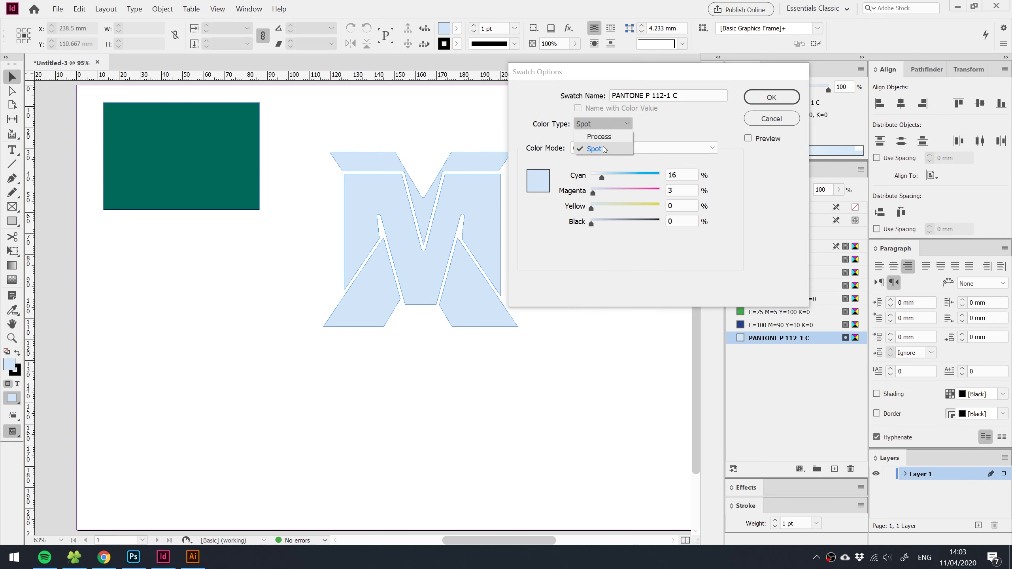
left_click(604, 150)
left_click(771, 118)
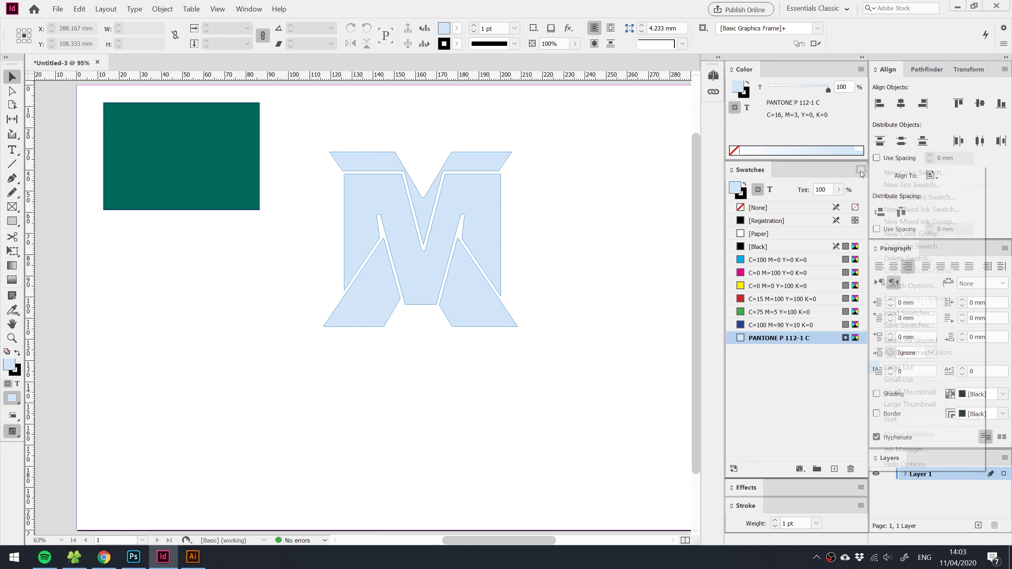
Create a new color swatch from the PANTONE+ Metallic Coated book and add PANTONE 8283 C to the document's swatches.
left_click(861, 170)
left_click(895, 179)
left_click(586, 178)
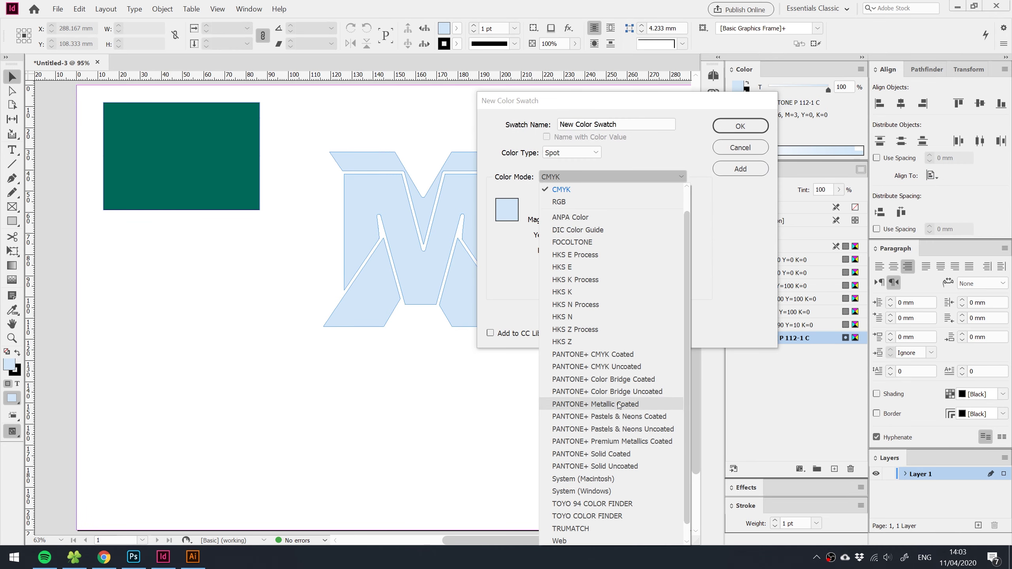
left_click(605, 404)
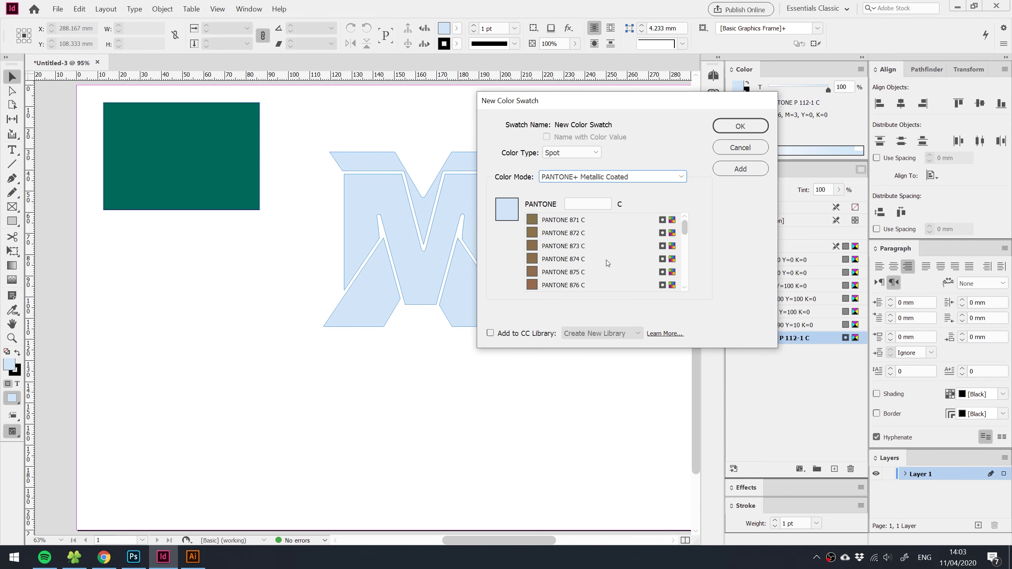
left_click(586, 222)
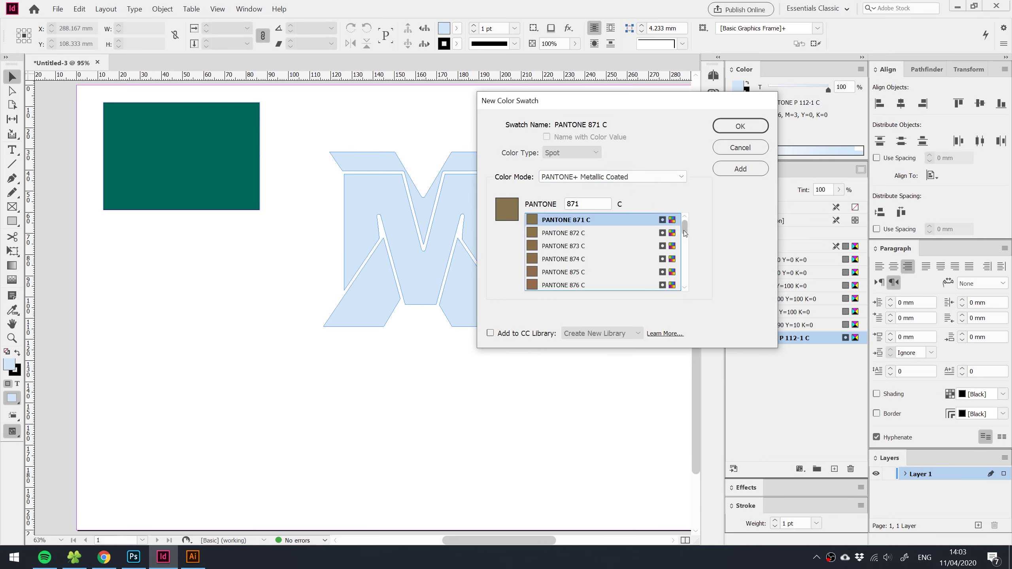
left_click_drag(684, 231, 684, 243)
left_click(605, 241)
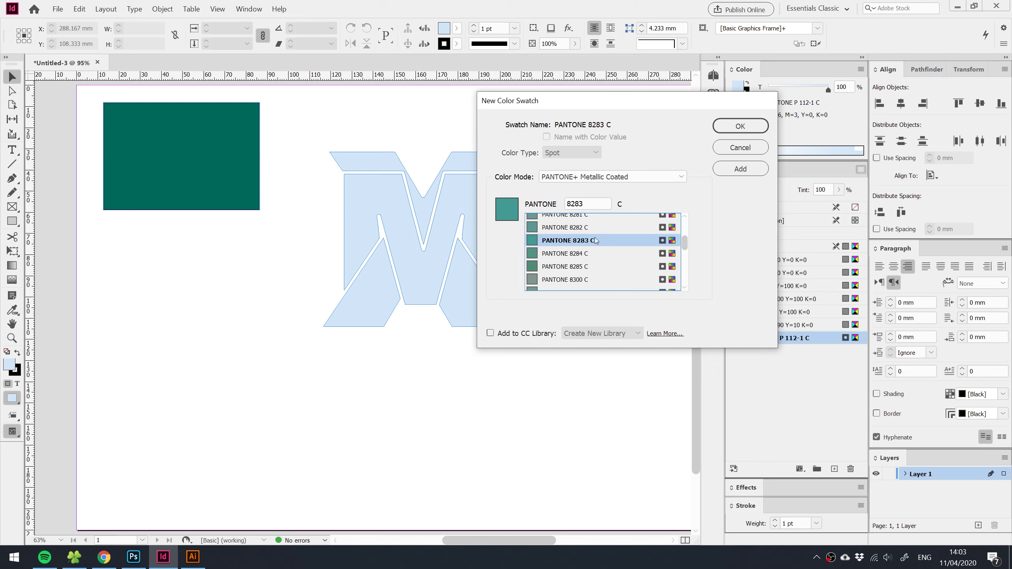
left_click(741, 168)
left_click(745, 126)
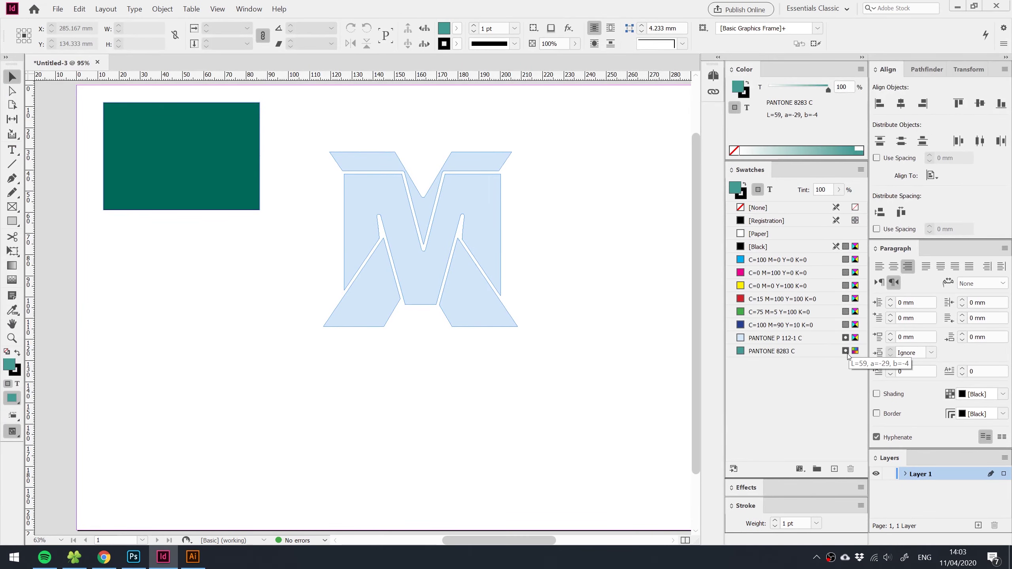
Fill the MX logo with the PANTONE 8283 C swatch and delete the green rectangle.
left_click(499, 282)
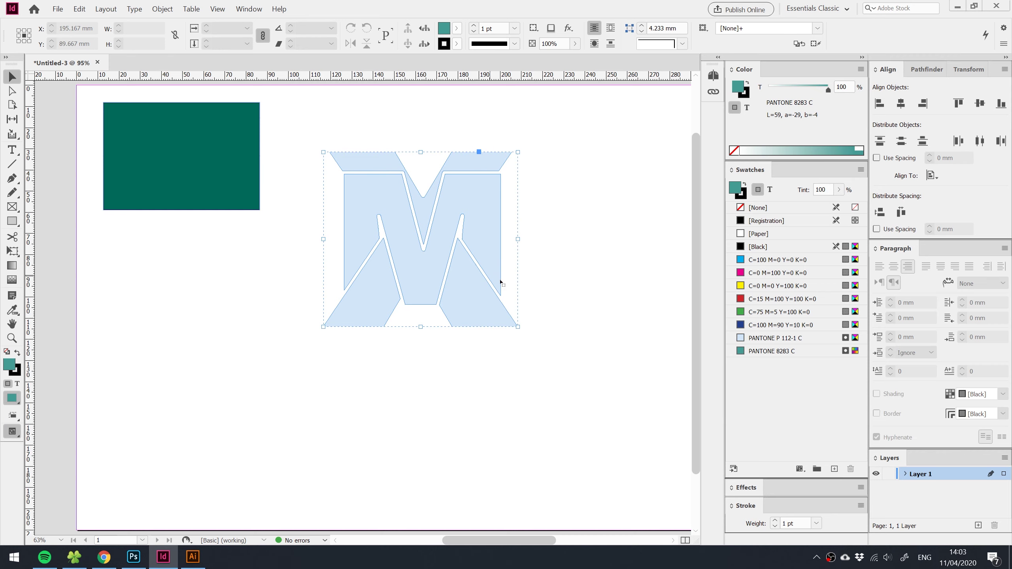
left_click(804, 357)
left_click(574, 326)
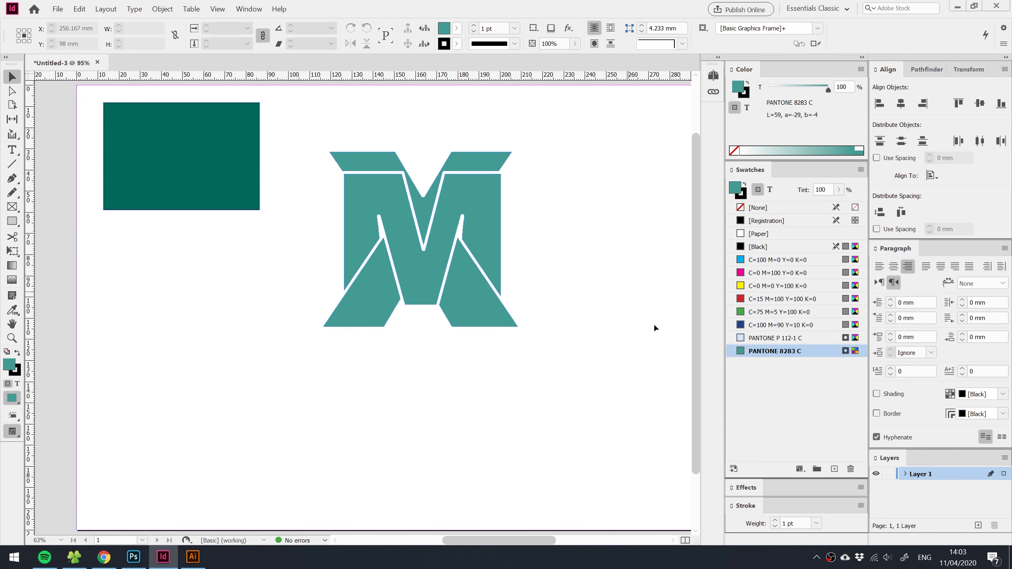
left_click(201, 183)
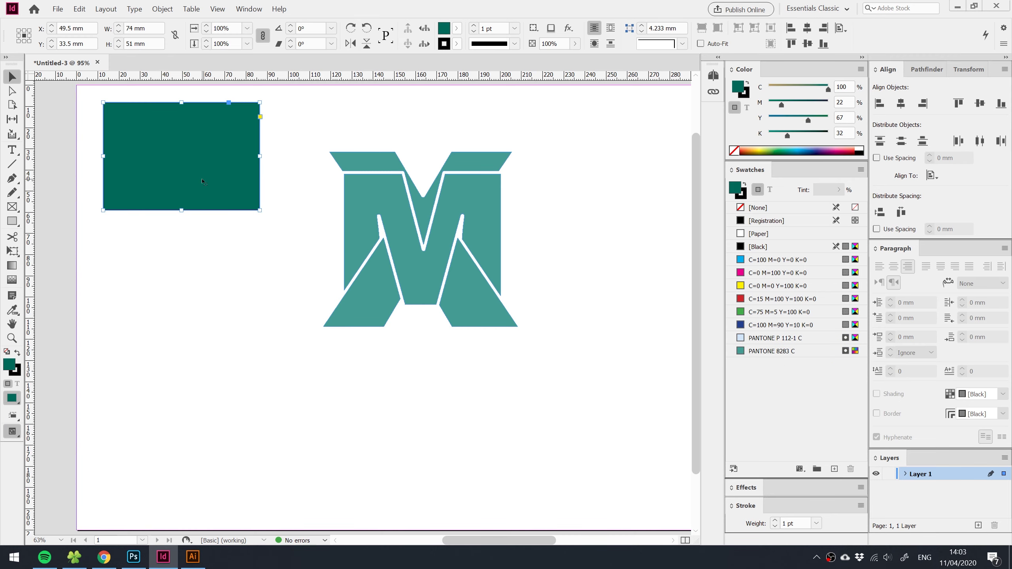
key("Delete")
Switch to the MX logo document in Illustrator and collapse the Color options to make room for the swatches.
key("alt+Tab")
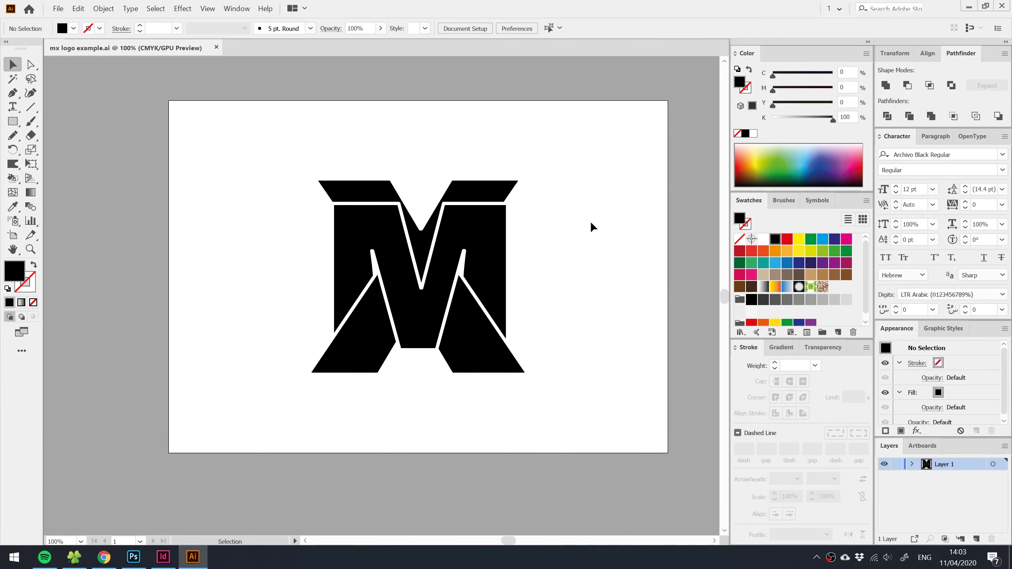
double_click(753, 55)
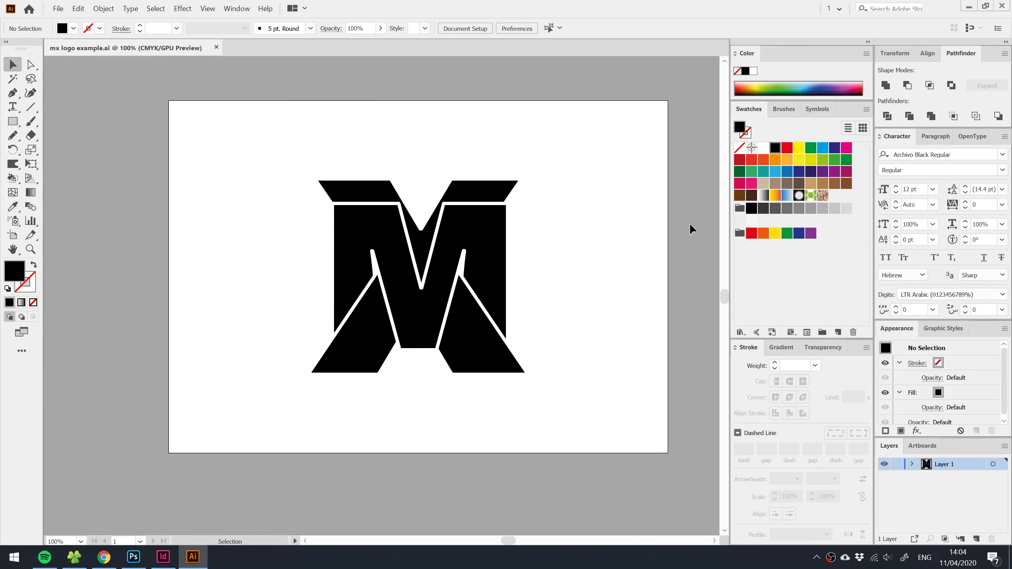
left_click(838, 332)
left_click(556, 238)
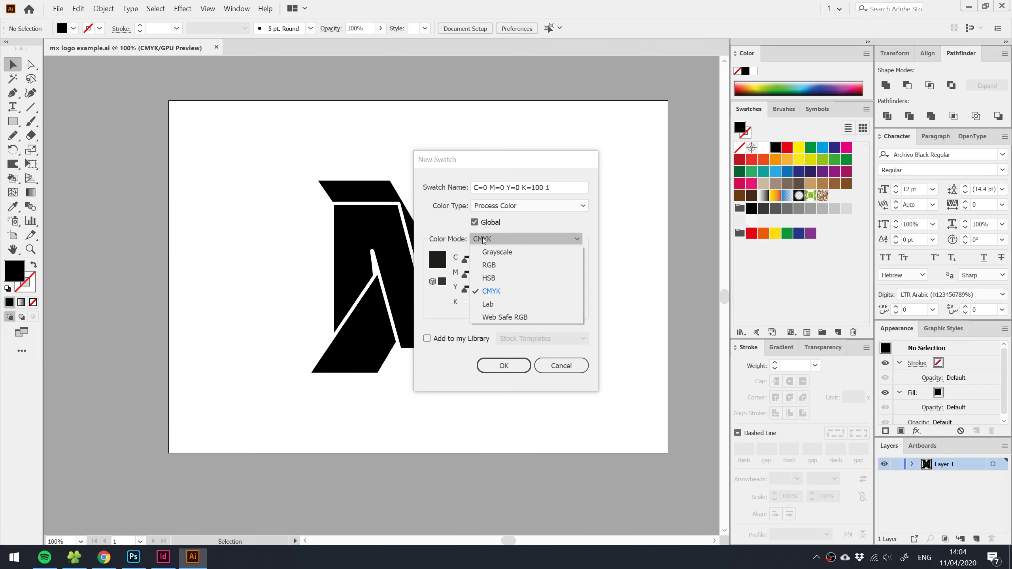
left_click(556, 238)
left_click(534, 205)
left_click(537, 221)
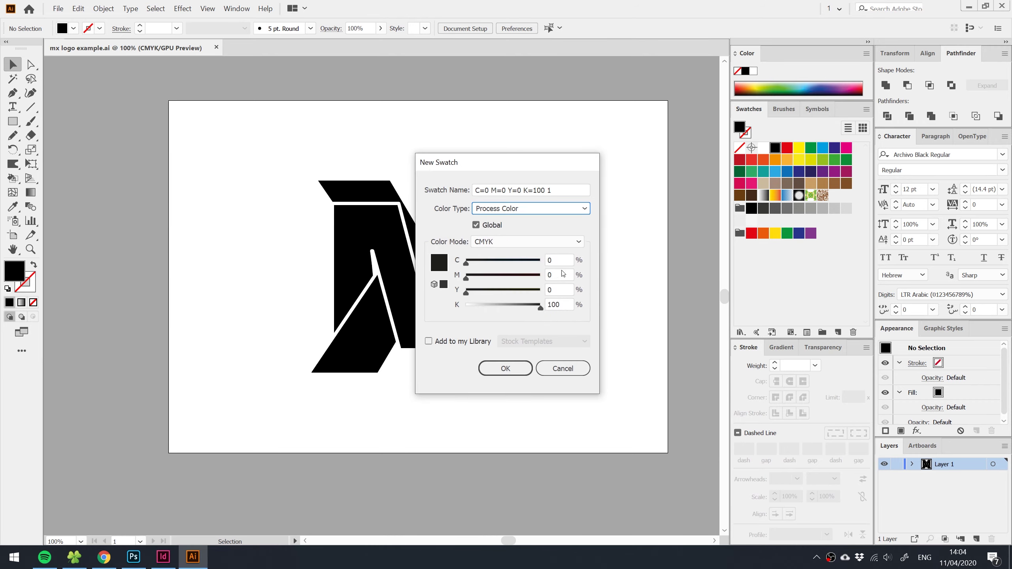
left_click(570, 366)
Open the PANTONE+ Solid Coated color book and add a dark blue from its first row to the document's swatches.
left_click(740, 332)
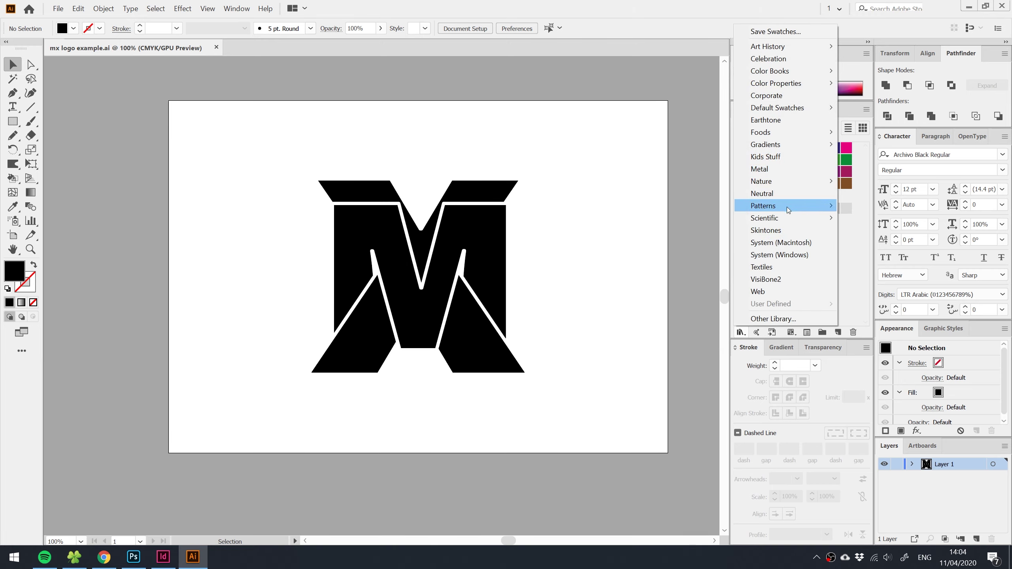
mouse_move(791, 70)
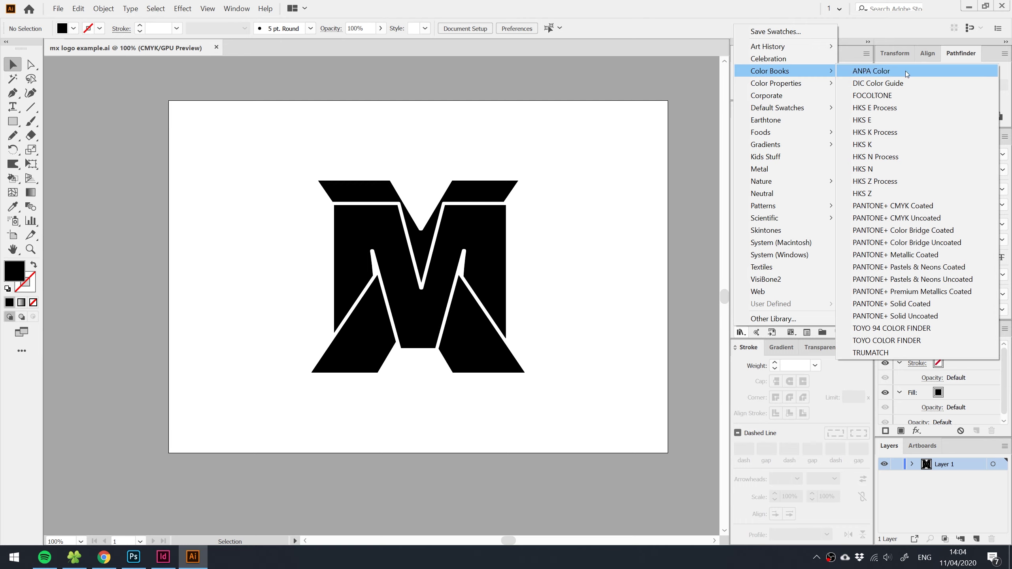
left_click(930, 305)
left_click_drag(151, 80, 148, 79)
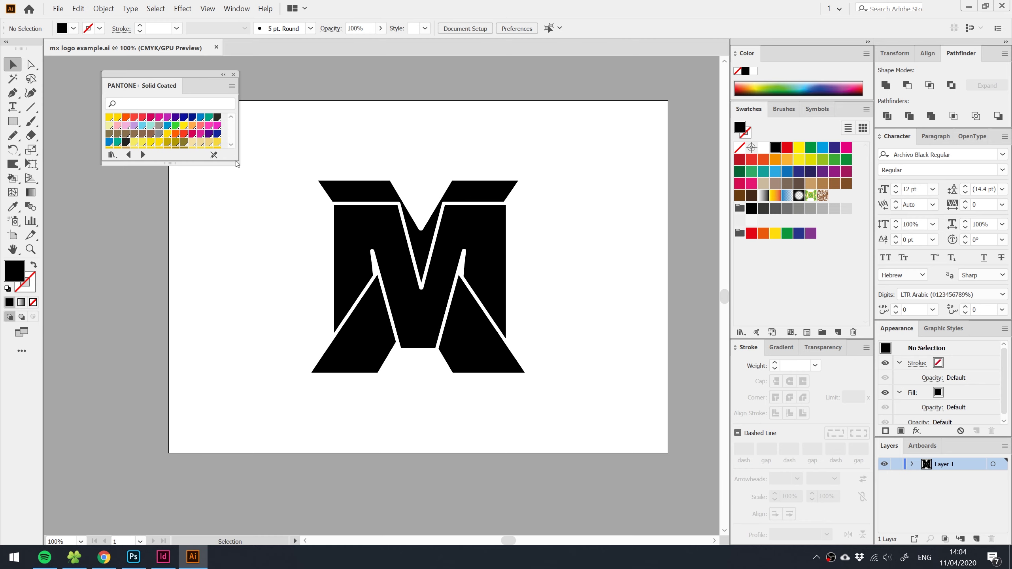
left_click_drag(238, 165, 266, 377)
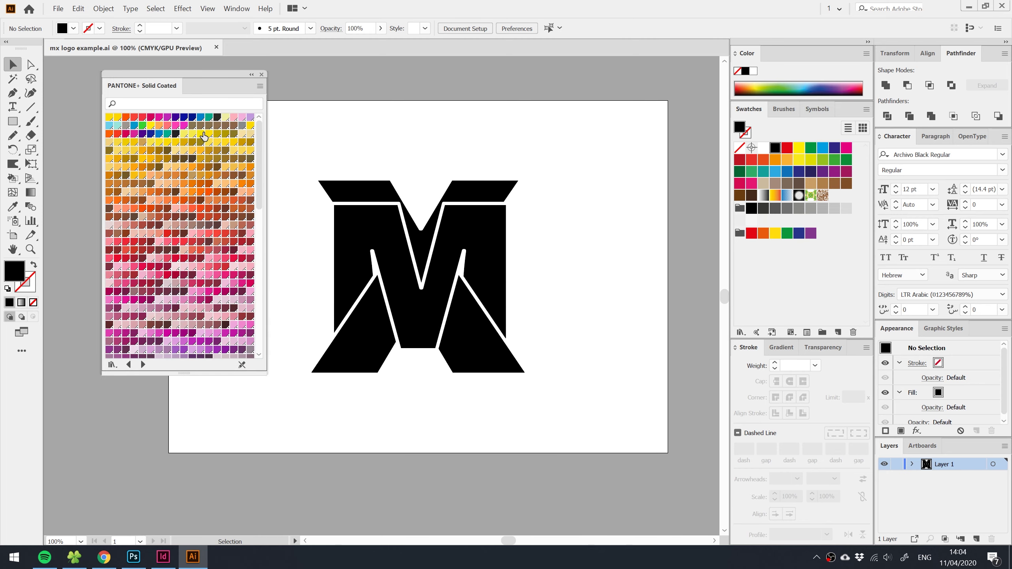
left_click(193, 118)
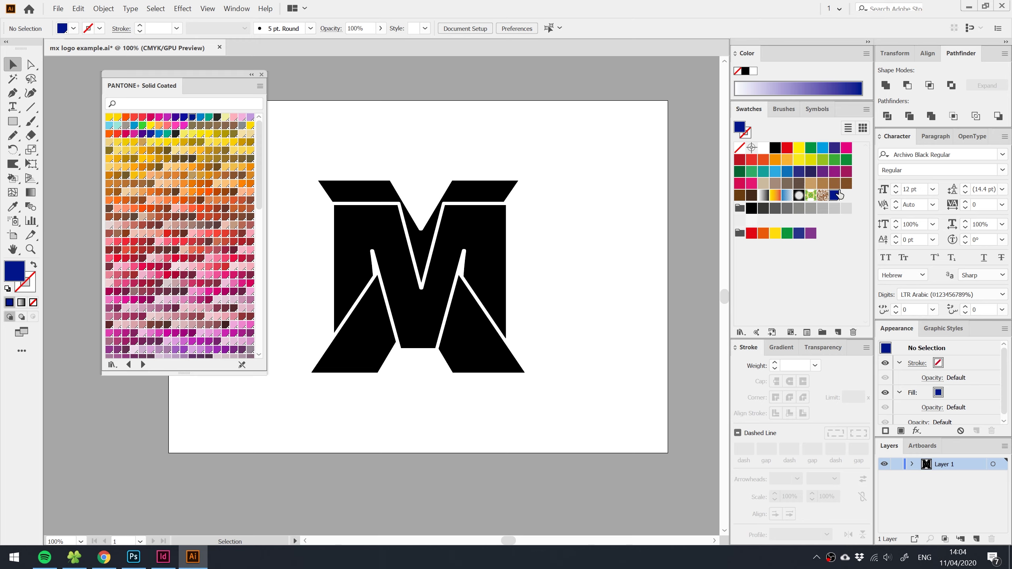
left_click(261, 74)
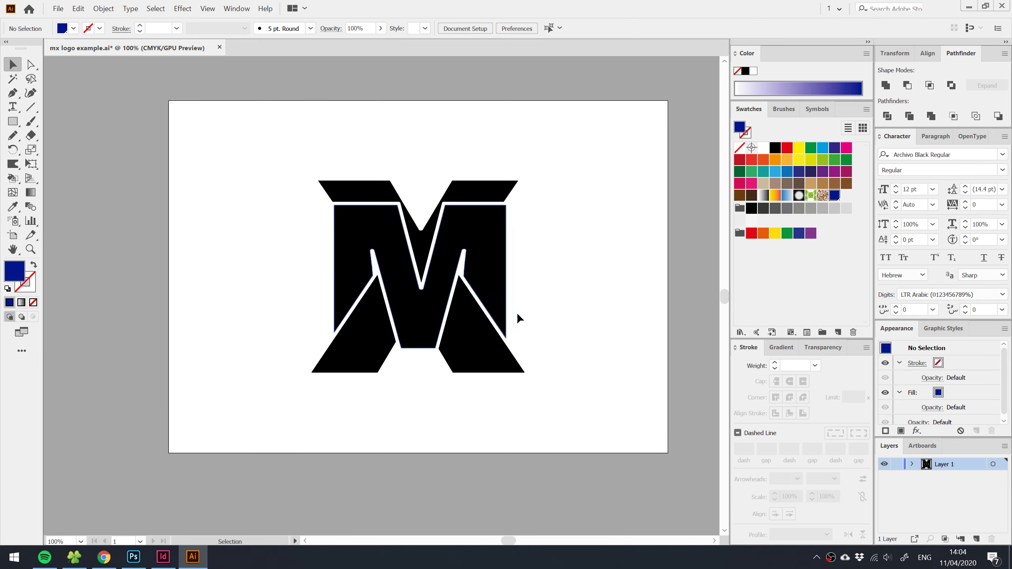
Switch to InDesign and add PANTONE Yellow C from the PANTONE+ Solid Coated book as a new color swatch.
left_click(163, 557)
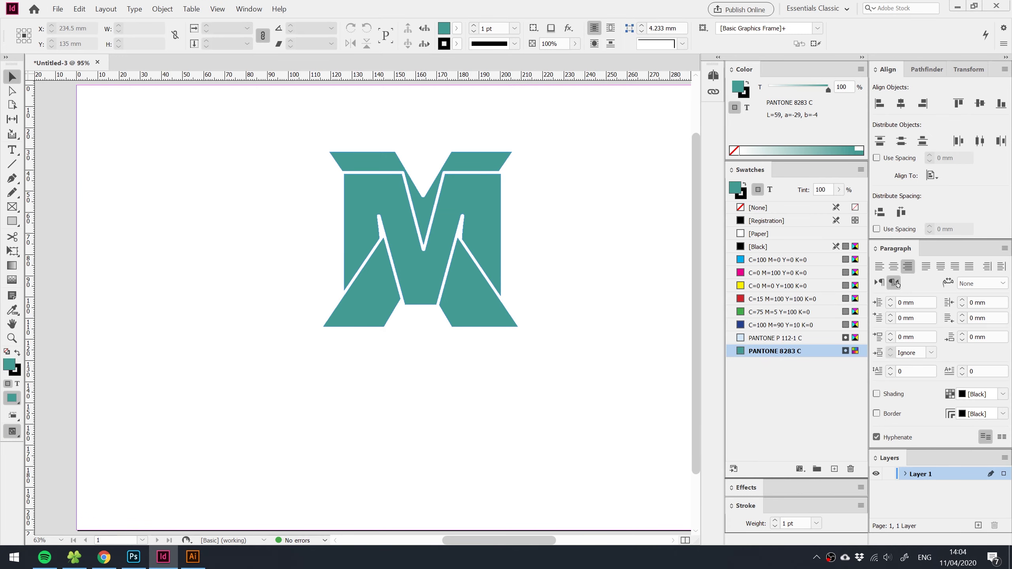
left_click(827, 338)
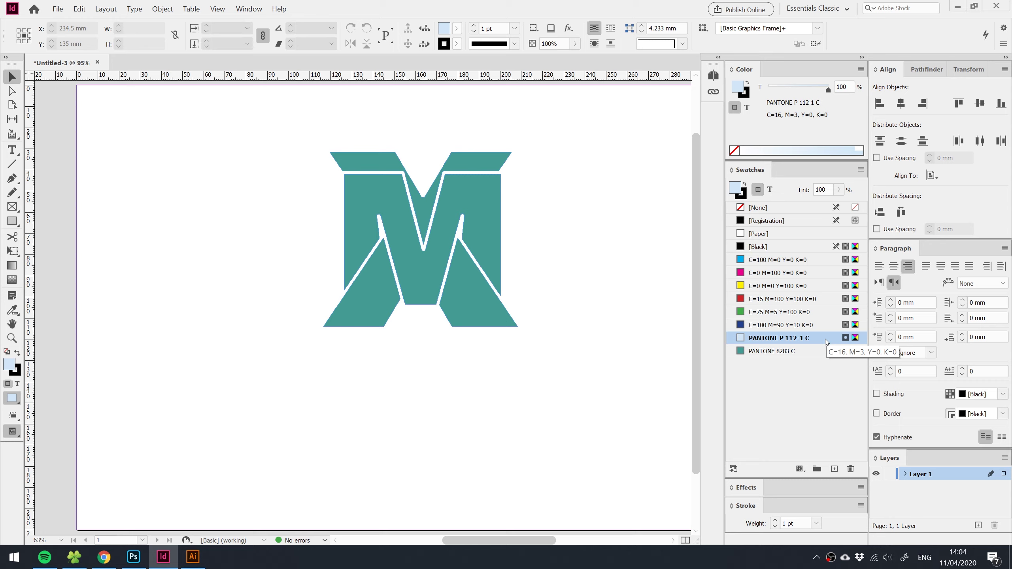
left_click(861, 170)
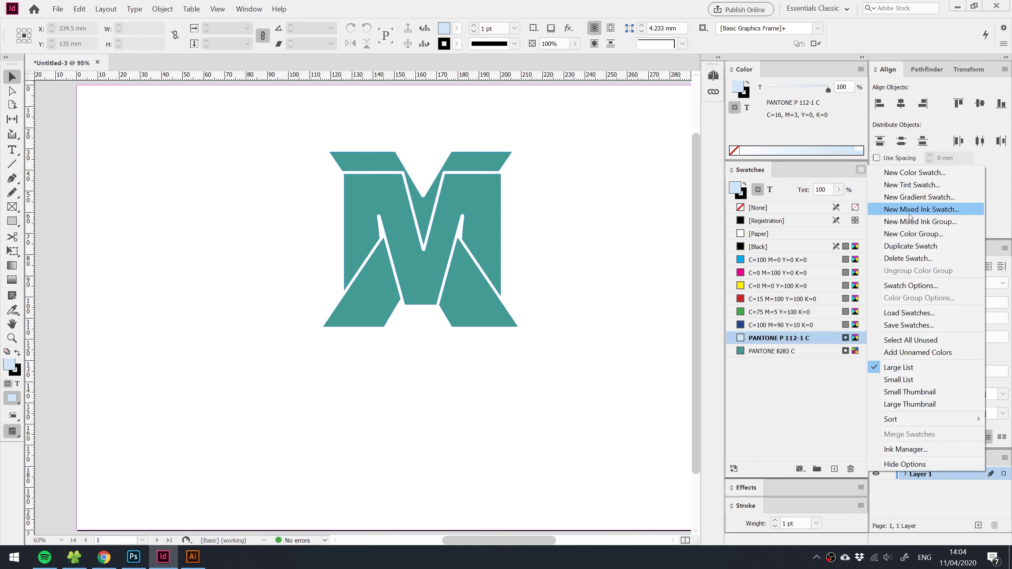
left_click(933, 176)
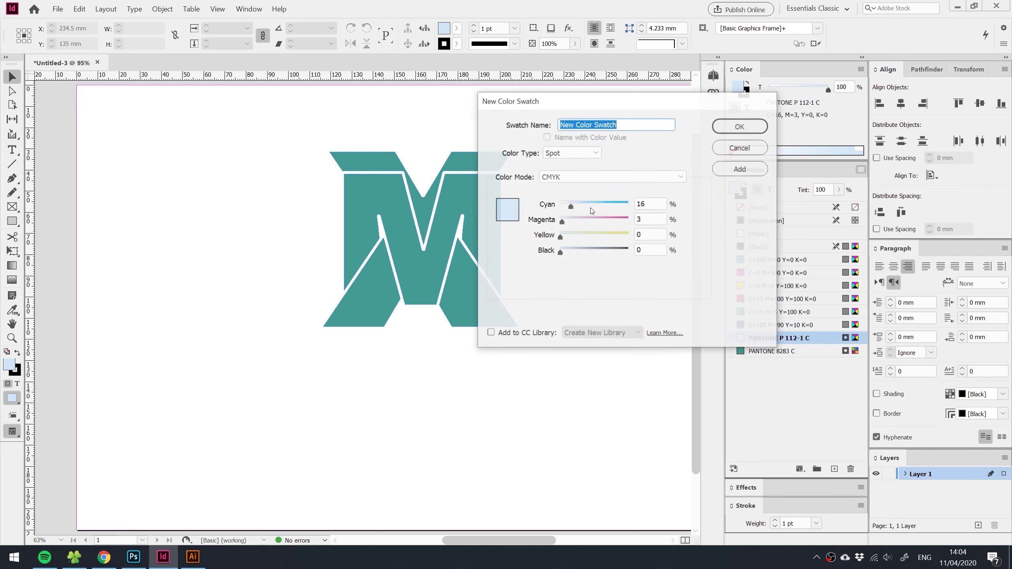
left_click(594, 177)
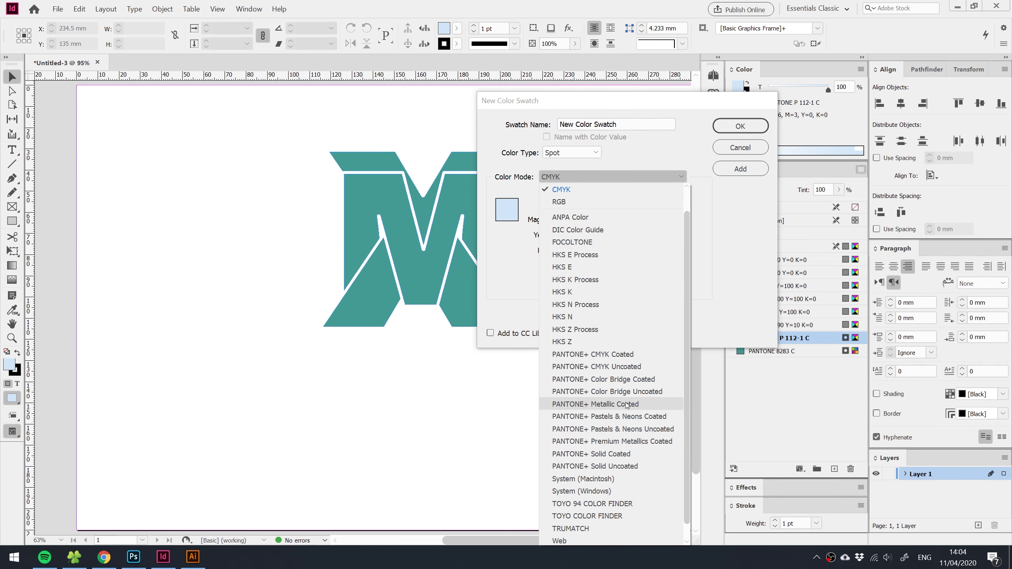
left_click(627, 454)
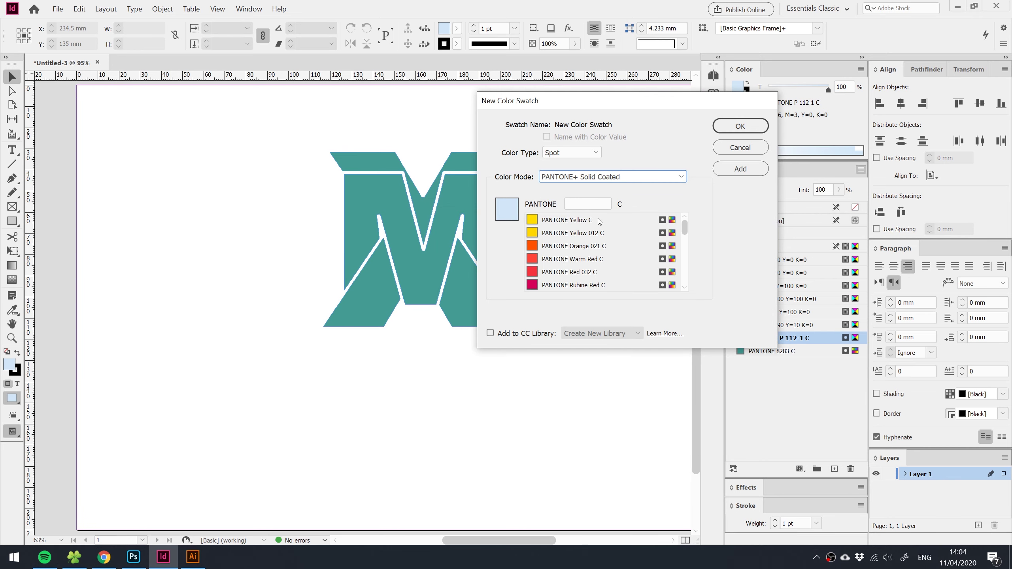
type("Yellow")
left_click(740, 169)
left_click(741, 126)
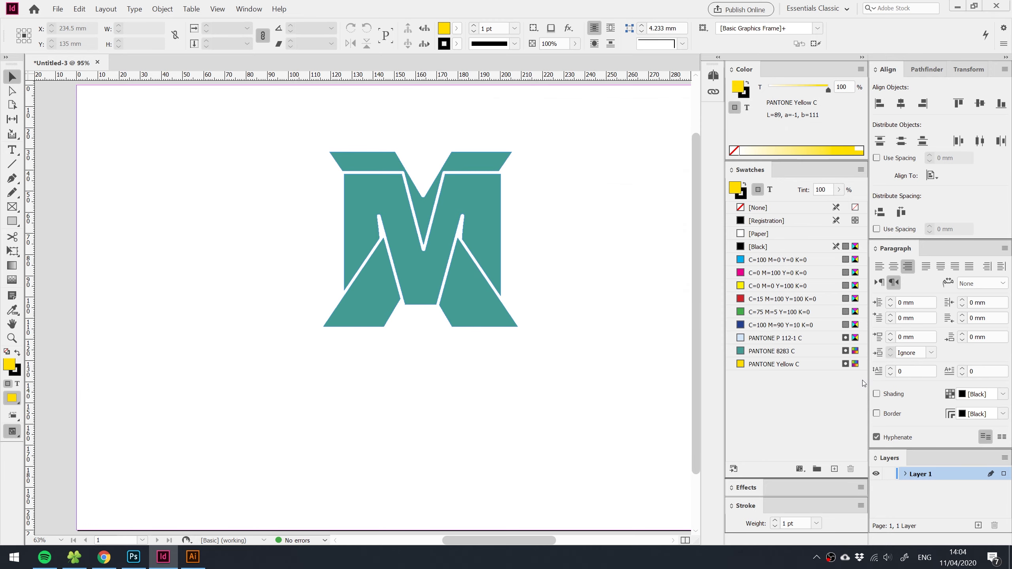
Switch to Illustrator and fill every part of the MX logo with the dark blue Pantone swatch, leaving nothing selected.
left_click(193, 557)
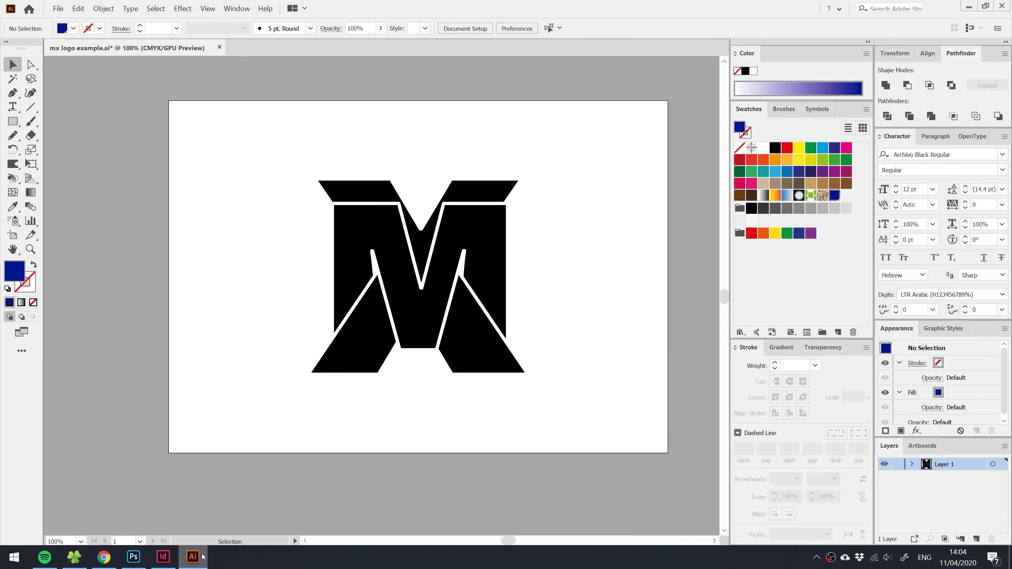
left_click(481, 244)
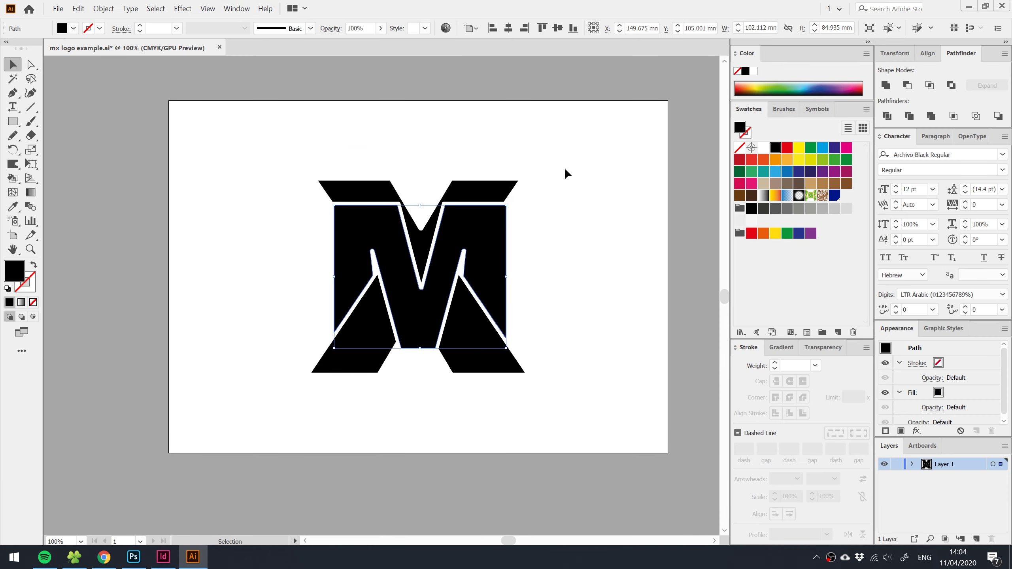
left_click_drag(565, 168, 385, 359)
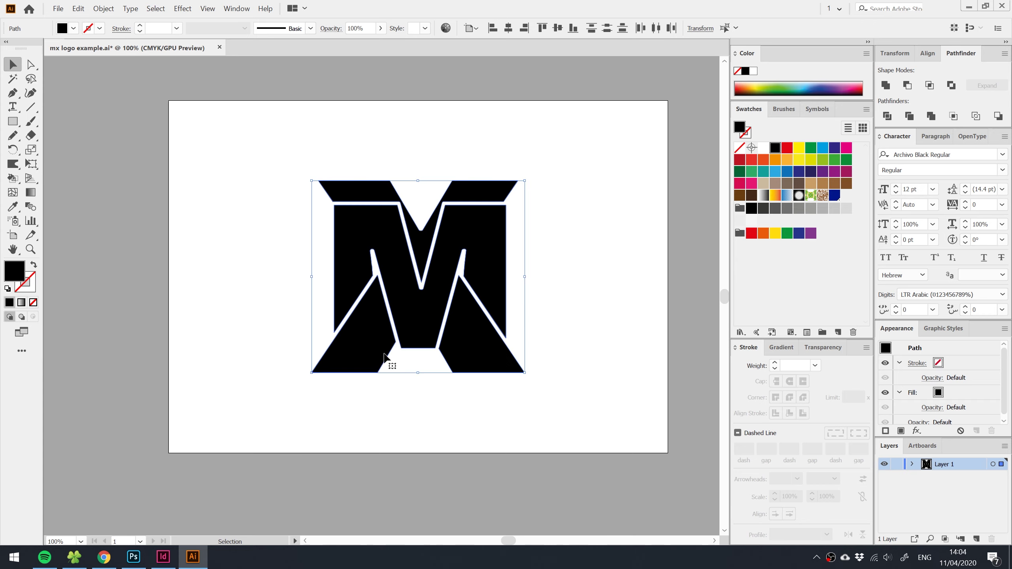
left_click(834, 196)
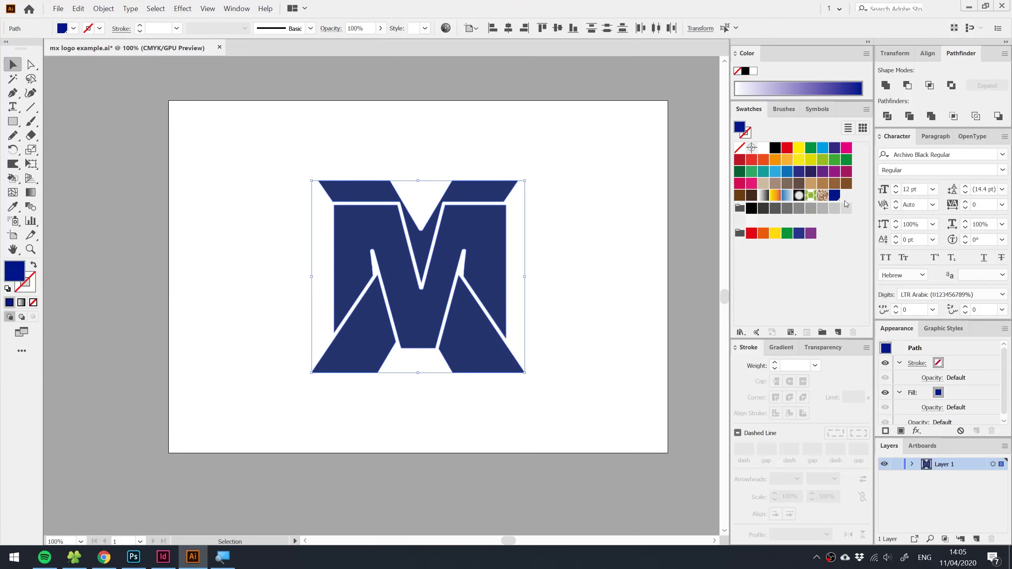
left_click(568, 280)
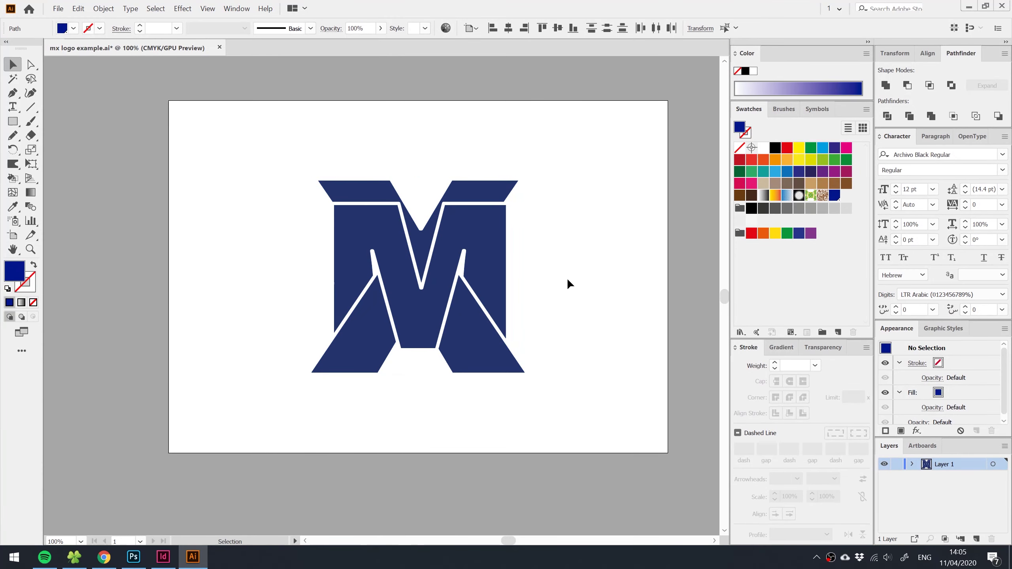
left_click(392, 355)
left_click(576, 324)
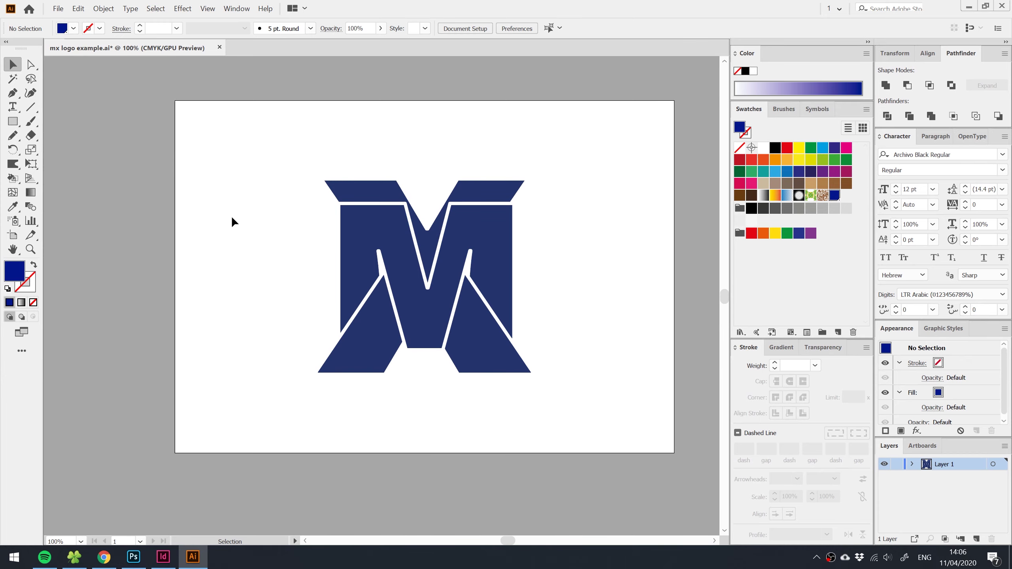
Open the Foil - Gold & Silver folder in CARD EXAMPLE and view its foil card sample images.
left_click(163, 557)
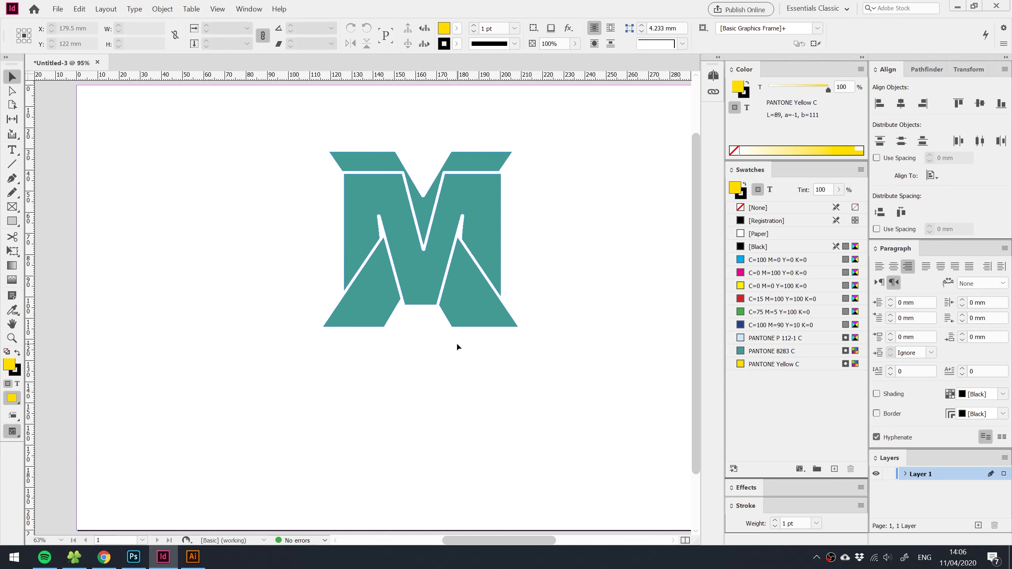
left_click(74, 557)
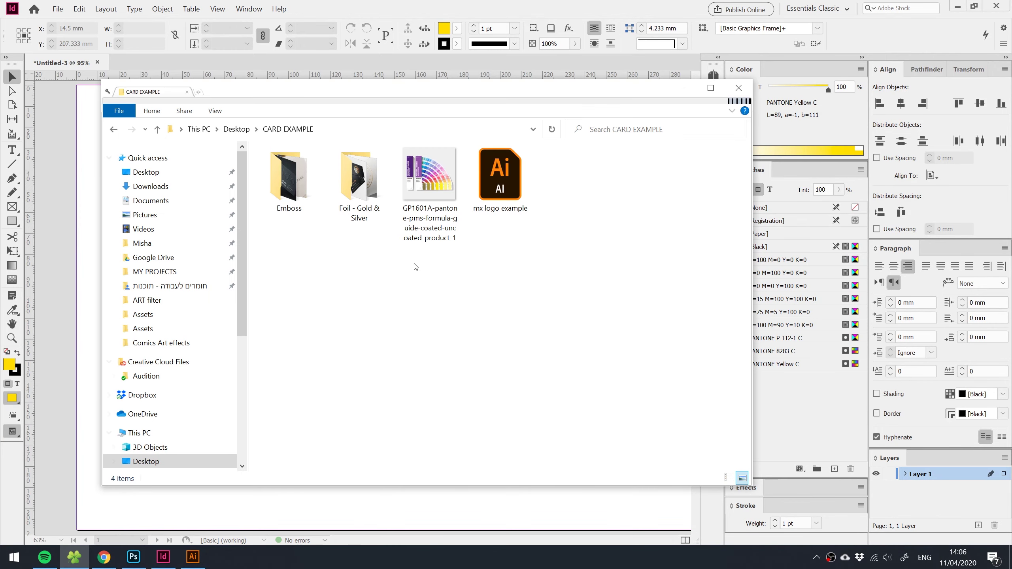
left_click(367, 174)
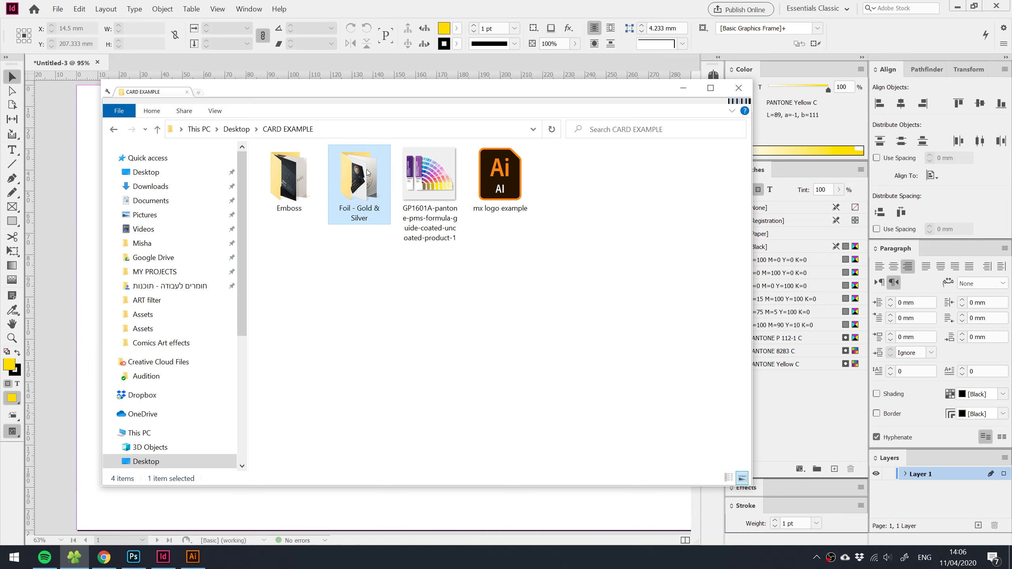
double_click(368, 173)
double_click(290, 191)
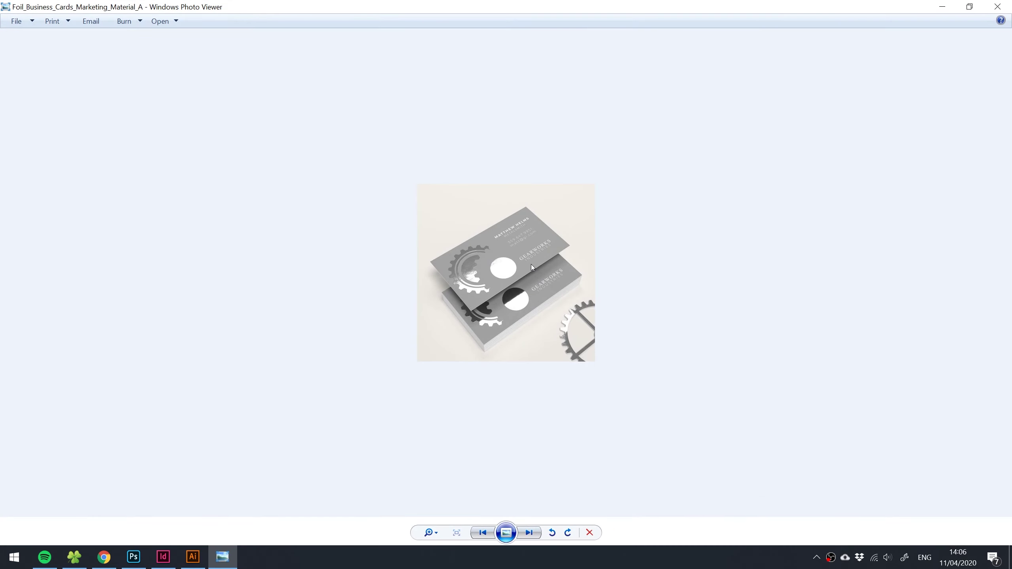
key("Right")
key("Right")
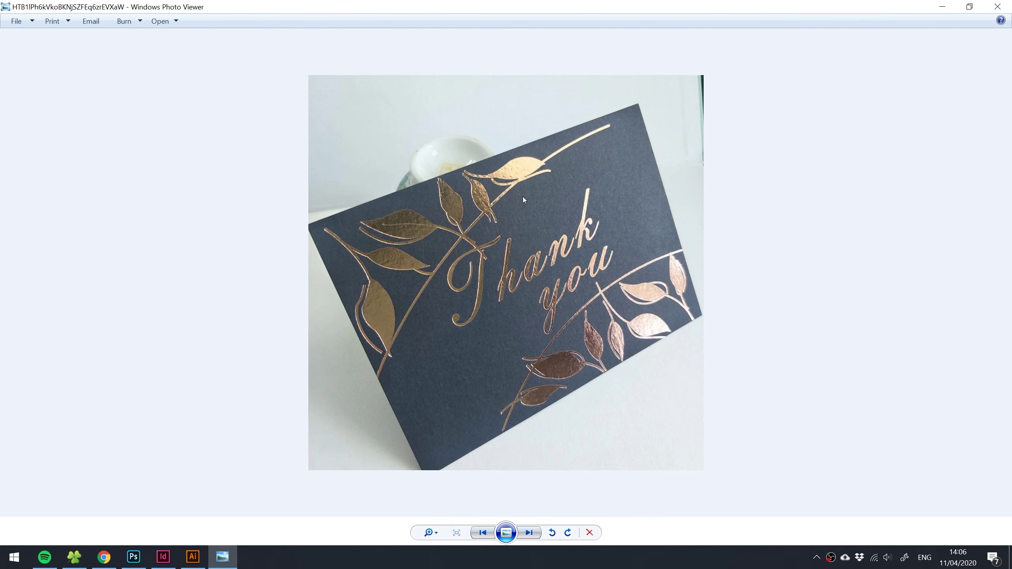
left_click(998, 7)
Go back to CARD EXAMPLE, open the Emboss folder and view its three embossed card images.
key("BackSpace")
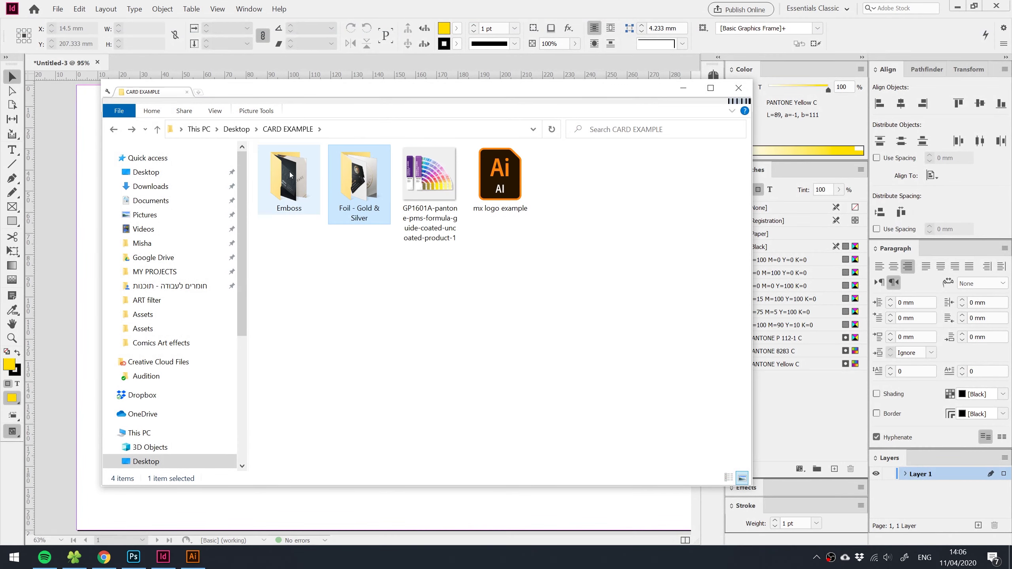
double_click(291, 176)
double_click(295, 189)
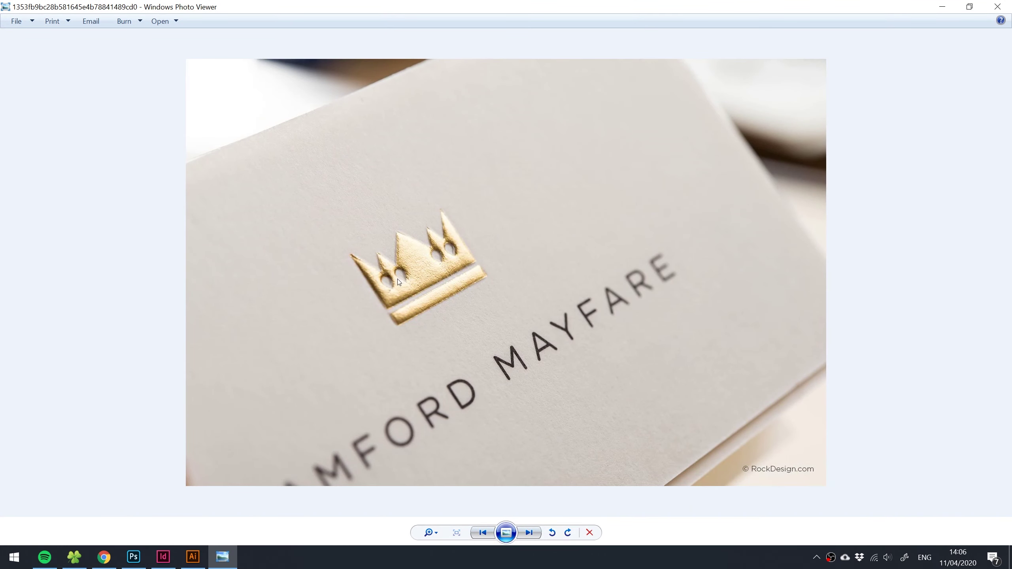
key("Right")
key("Right")
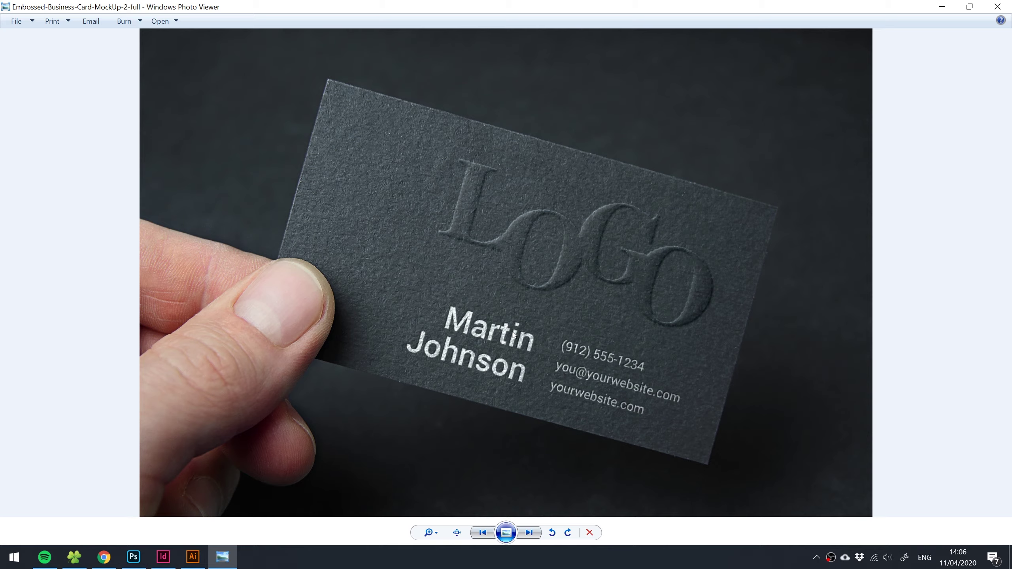
left_click(997, 7)
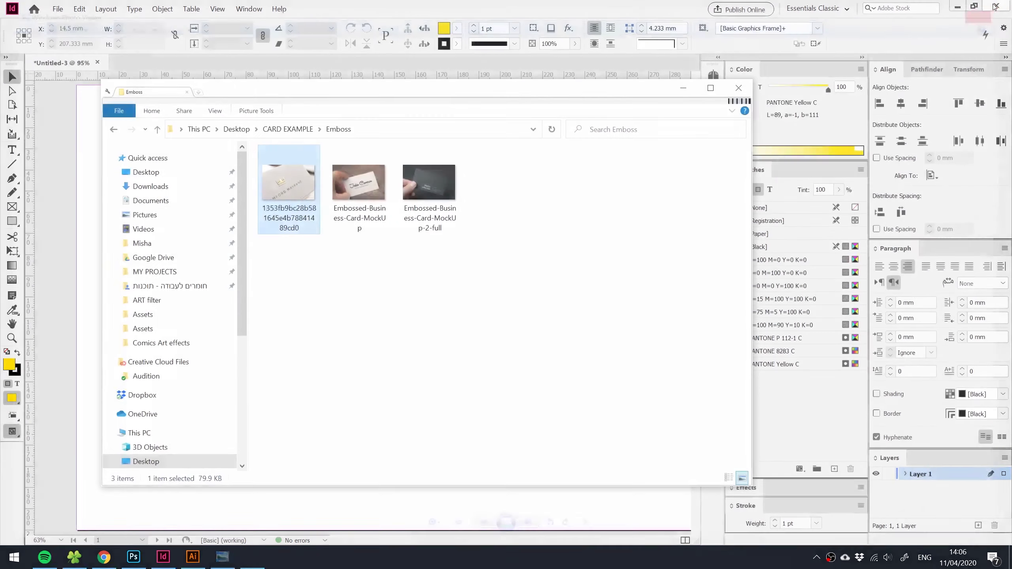
Move and shrink the Emboss folder window to uncover the swatches, and return to the InDesign document.
left_click_drag(502, 90, 573, 102)
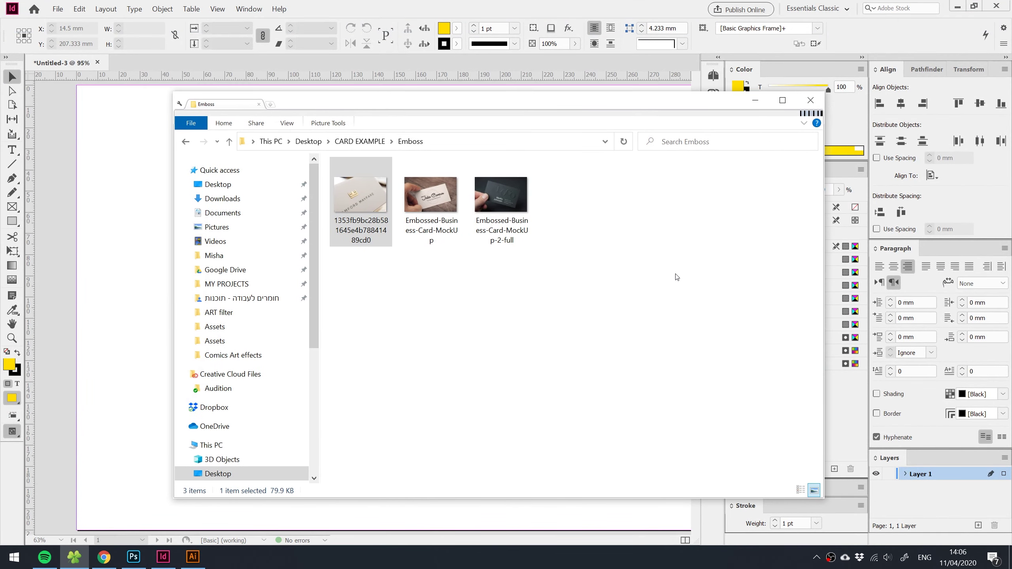
left_click_drag(827, 502, 674, 415)
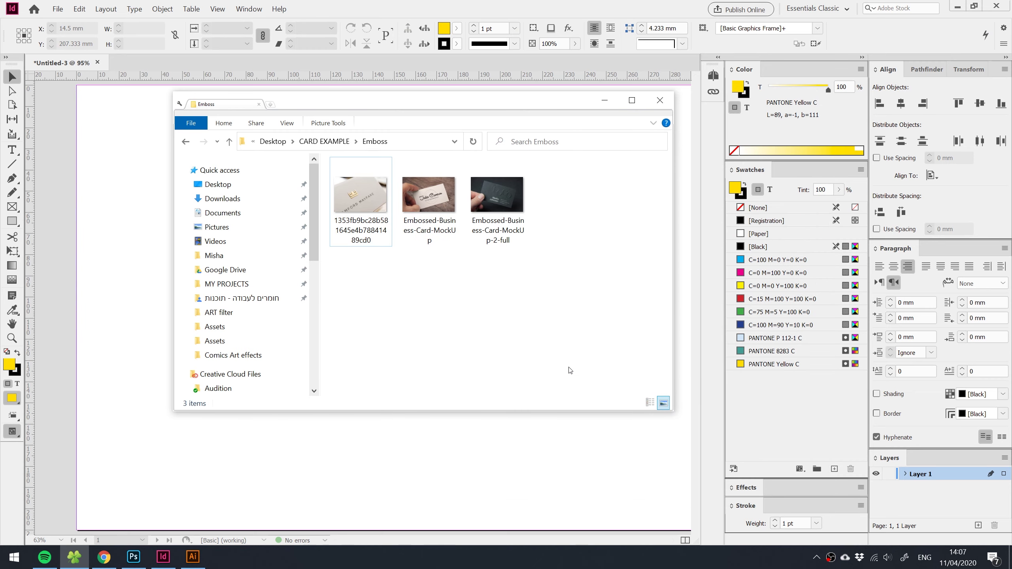
left_click(550, 458)
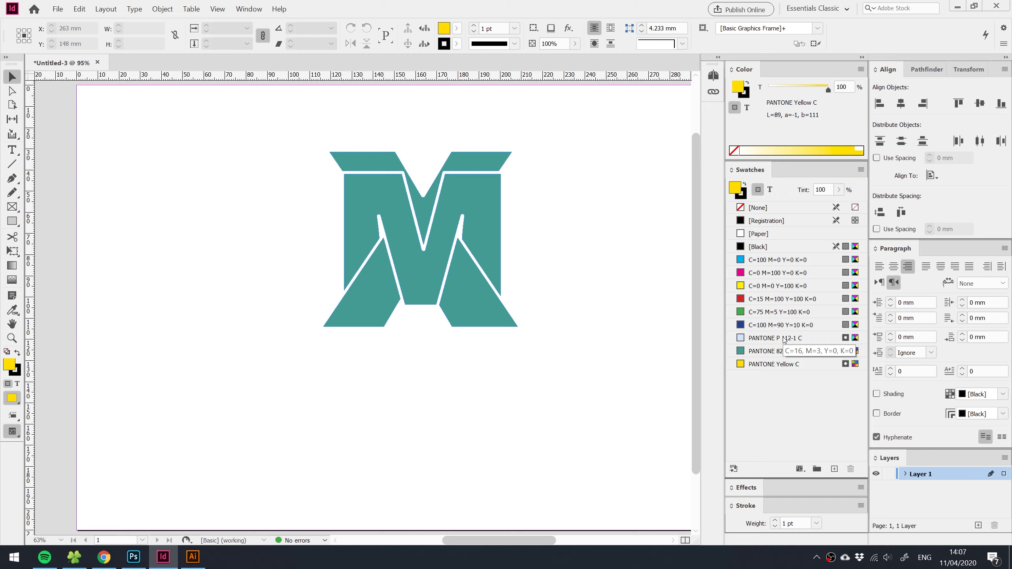
Start a new InDesign document with a width of 90 mm and a height of 50 mm.
key("ctrl+minus")
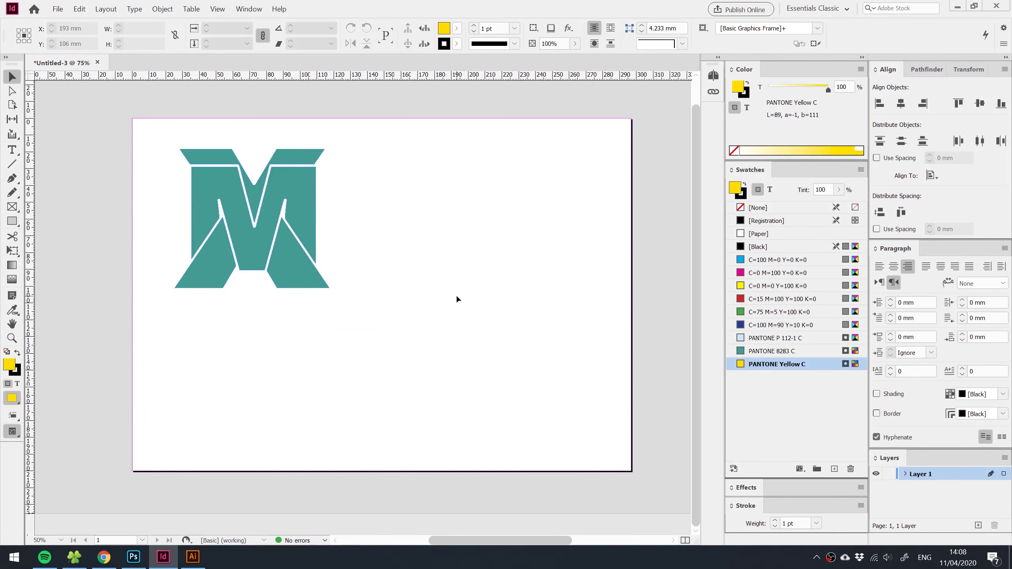
key("ctrl+n")
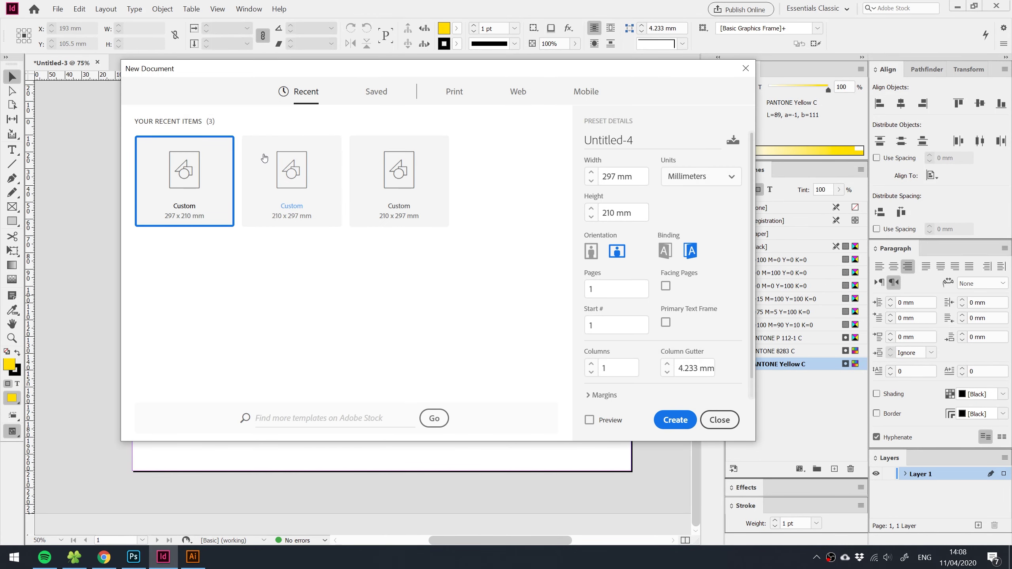
triple_click(616, 177)
type("90")
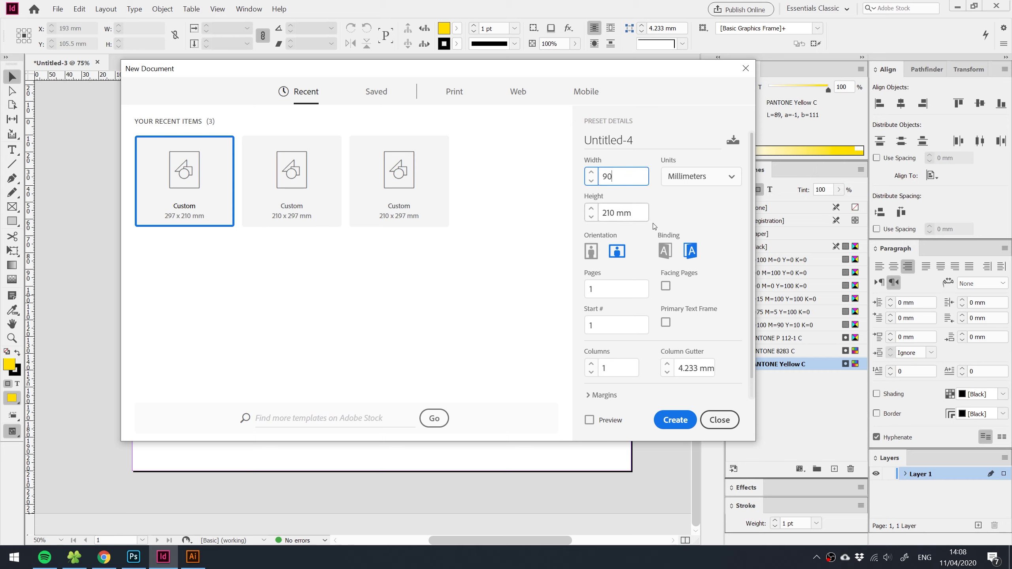
key("Tab")
type("50")
key("Tab")
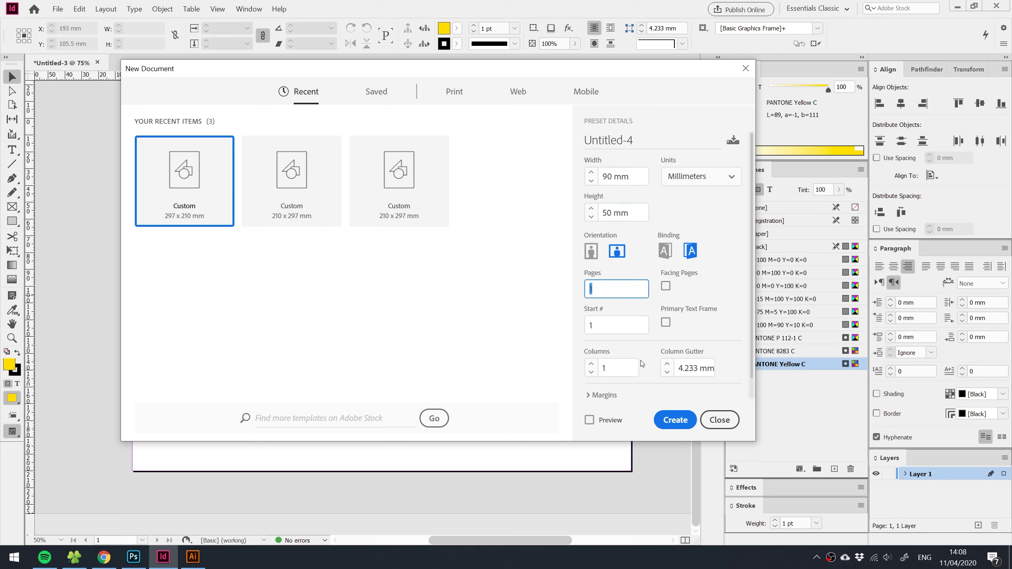
Link the new document's margins and set them to 5 mm on all sides.
scroll(641, 364, "down", 2)
left_click(598, 359)
double_click(617, 336)
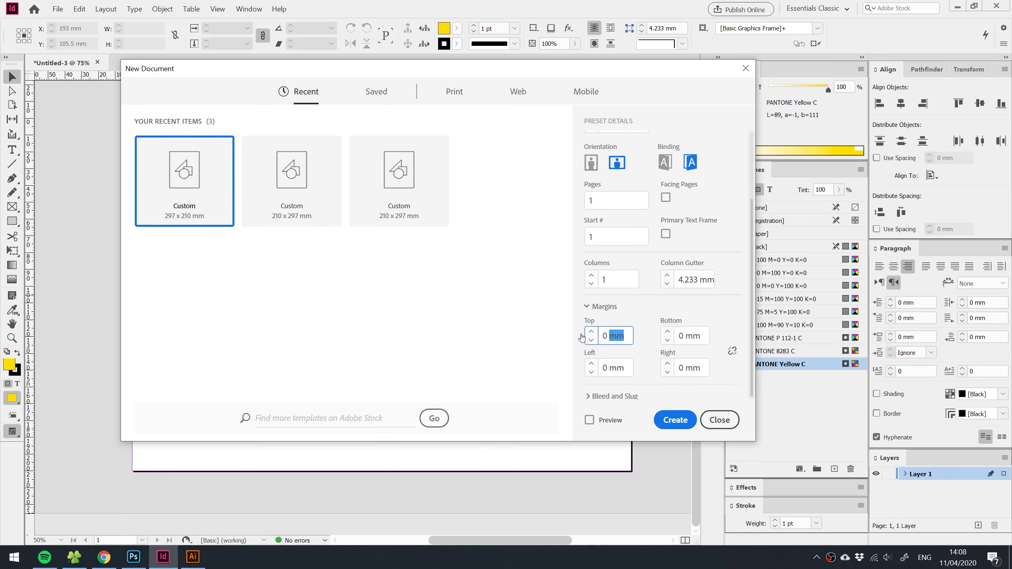
left_click(733, 350)
triple_click(616, 336)
type("5")
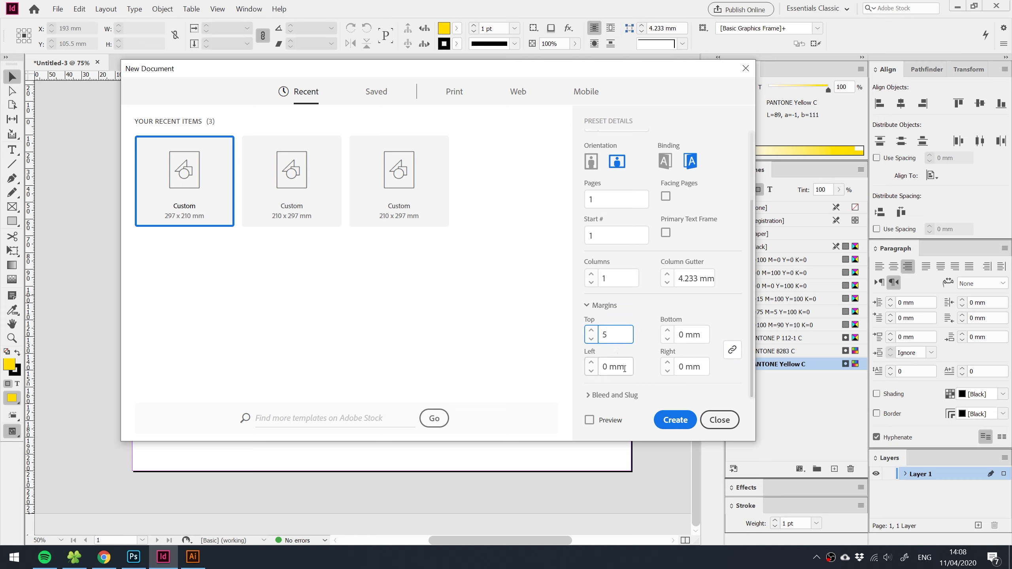
key("Tab")
Set a 3 mm bleed on all sides and create the document.
left_click(603, 395)
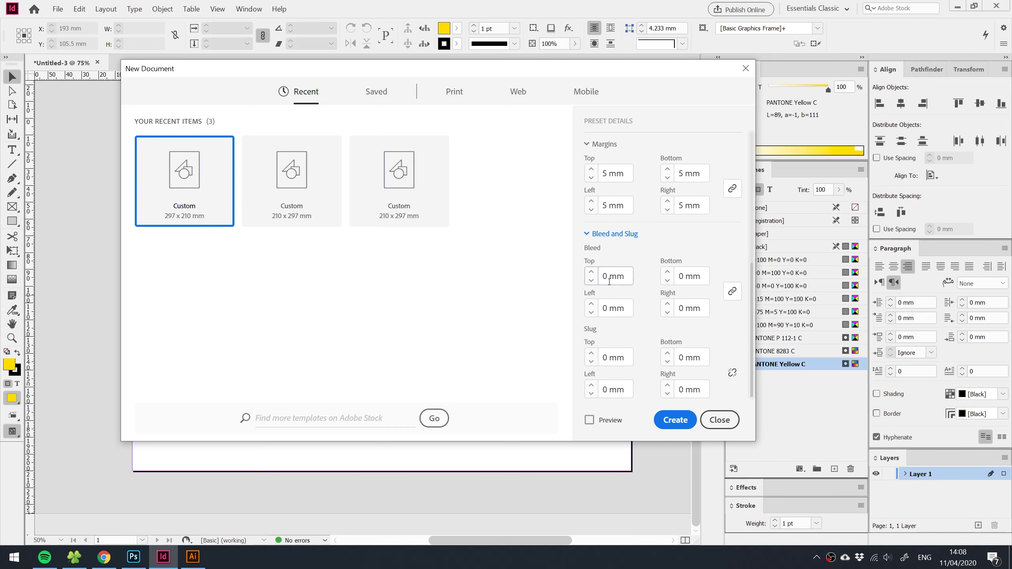
triple_click(626, 278)
type("3")
key("Tab")
key("shift+Tab")
scroll(614, 259, "up", 6)
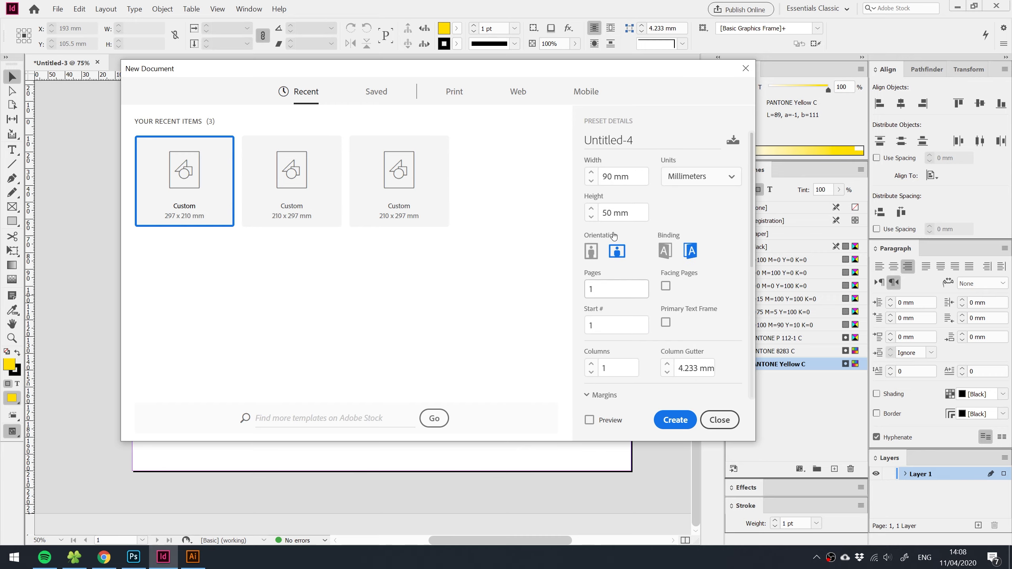
left_click(678, 420)
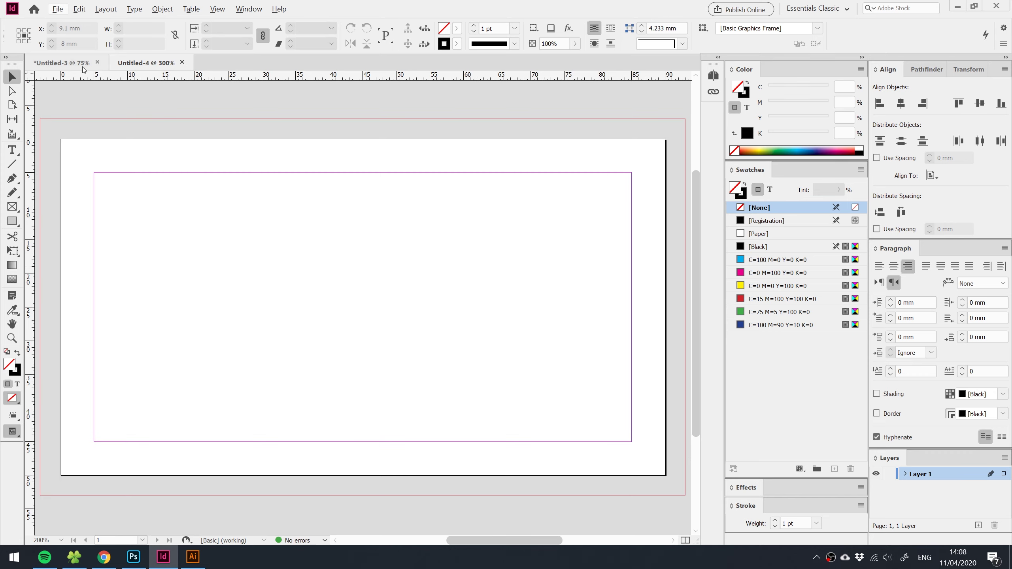
Copy the teal MX logo from Untitled-3 and paste it into the new Untitled-4 document.
left_click(62, 62)
left_click(312, 191)
key("ctrl+c")
left_click(146, 63)
key("ctrl+v")
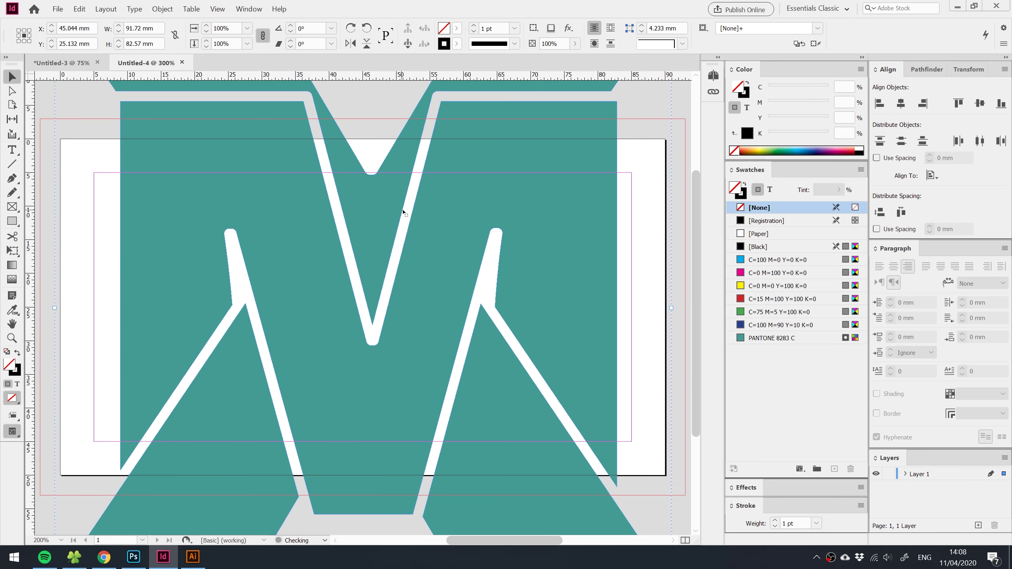
Scale the pasted MX logo down to about 17 mm wide and place it in the page's upper-left margin corner.
key("shift+Down")
key("shift+Down")
key("shift+Down")
key("shift+Down")
key("shift+Down")
key("shift+Down")
key("shift+Down")
key("shift+Down")
key("shift+Down")
key("shift+Down")
key("shift+Down")
key("shift+Down")
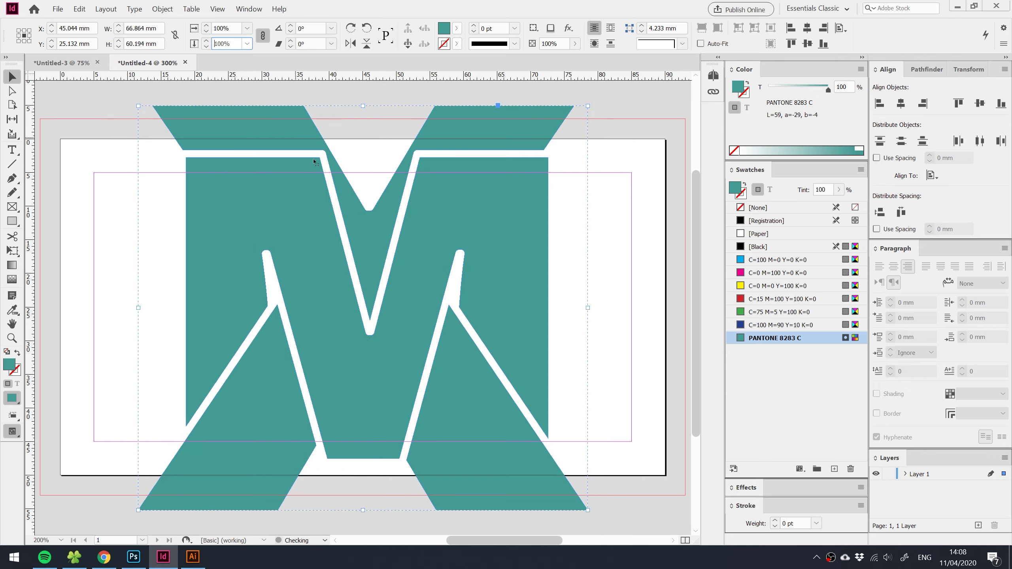
key("ctrl+alt+comma")
key("ctrl+alt+comma")
key("ctrl+alt+comma")
key("ctrl+alt+comma")
key("ctrl+alt+comma")
key("ctrl+alt+comma")
key("ctrl+alt+comma")
key("ctrl+alt+comma")
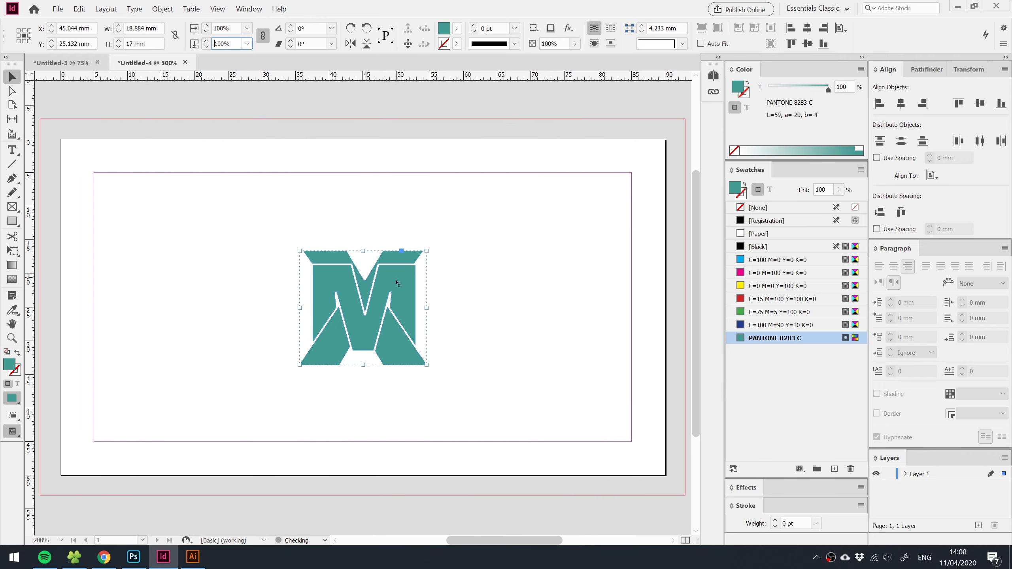
left_click_drag(406, 275, 181, 201)
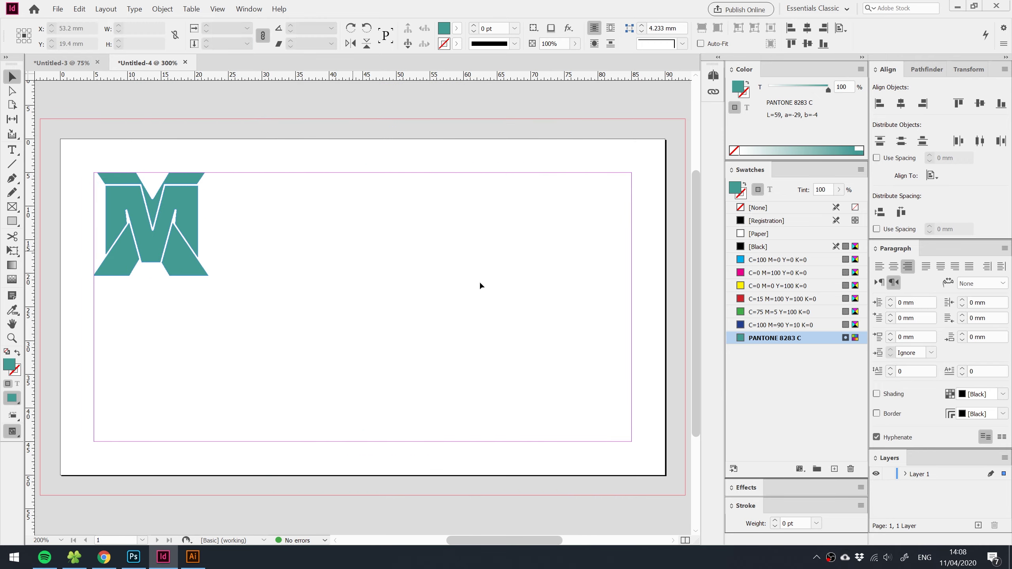
Add a text frame of about 43.5 × 19.8 mm to the right of the logo, containing the text "Name".
key("t")
left_click_drag(571, 217, 278, 350)
type("asd")
key("ctrl+a")
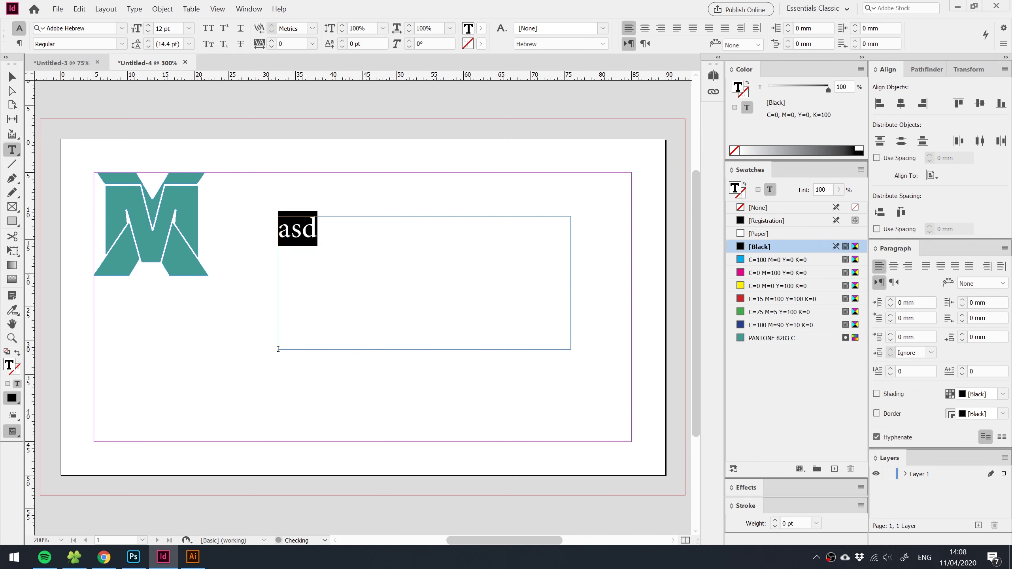
key("alt+shift")
type("שדג")
key("BackSpace")
key("BackSpace")
key("BackSpace")
key("alt+shift")
type("Name")
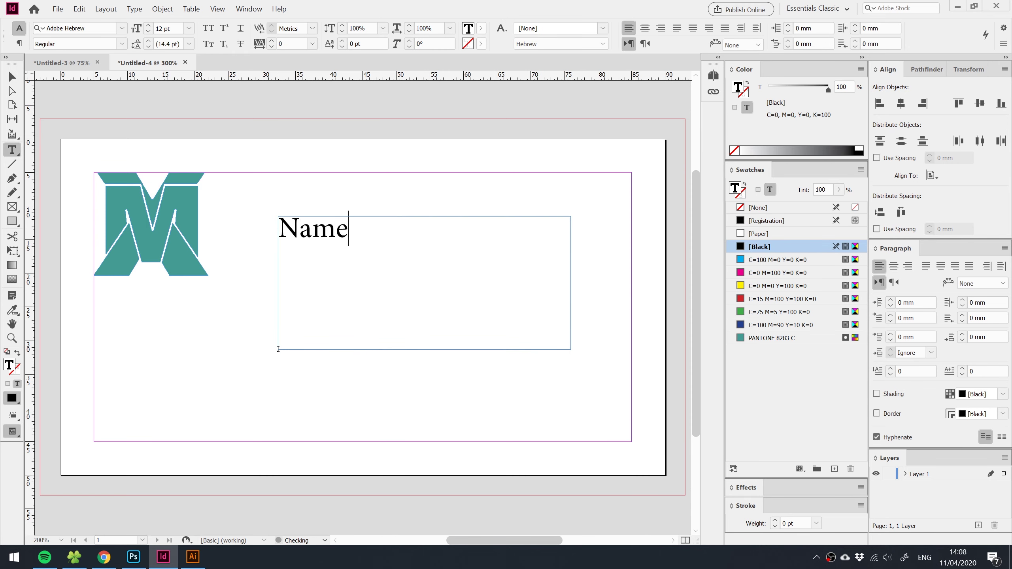
Move the text frame up beside the logo and add the lines "Company" and "and stuff" below "Name".
key("Escape")
left_click_drag(378, 271, 344, 238)
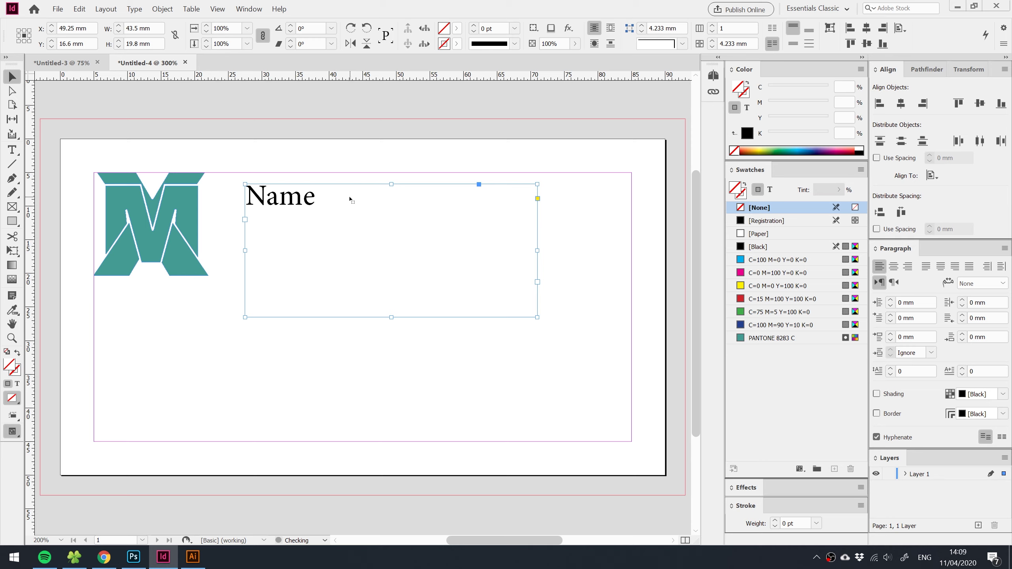
key("t")
key("Return")
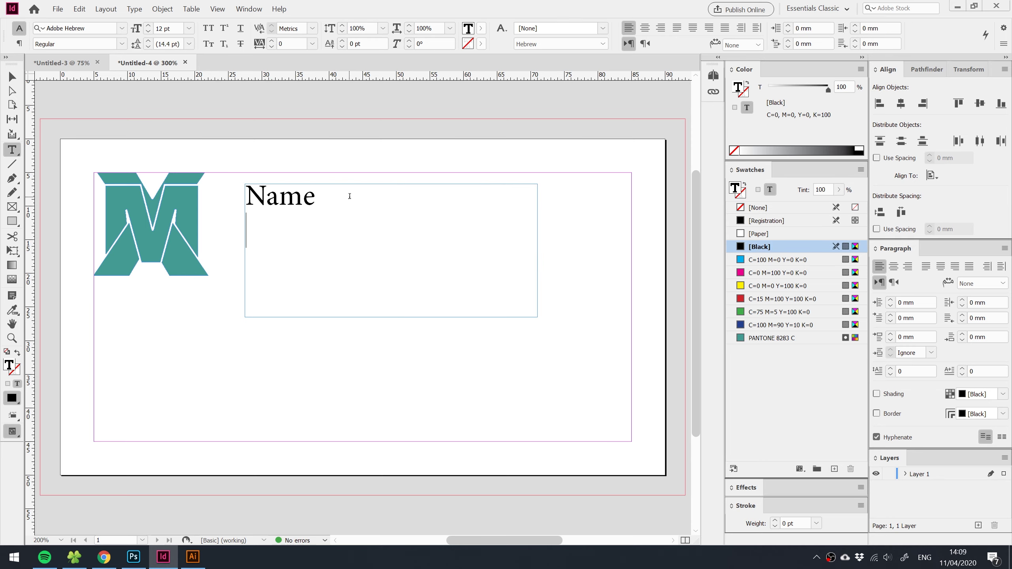
type("Cop")
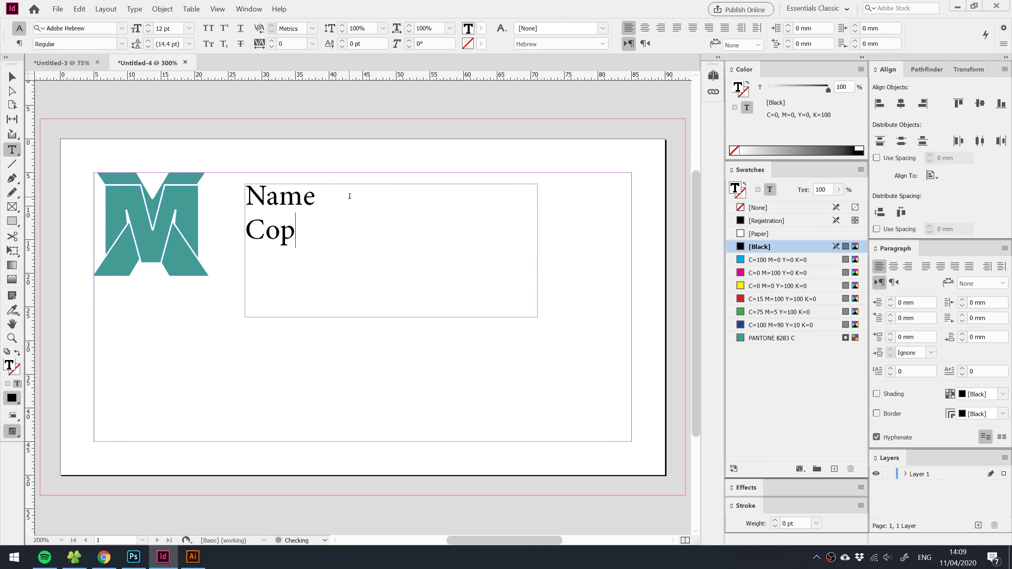
key("BackSpace")
type("mpany")
key("Return")
type("and s")
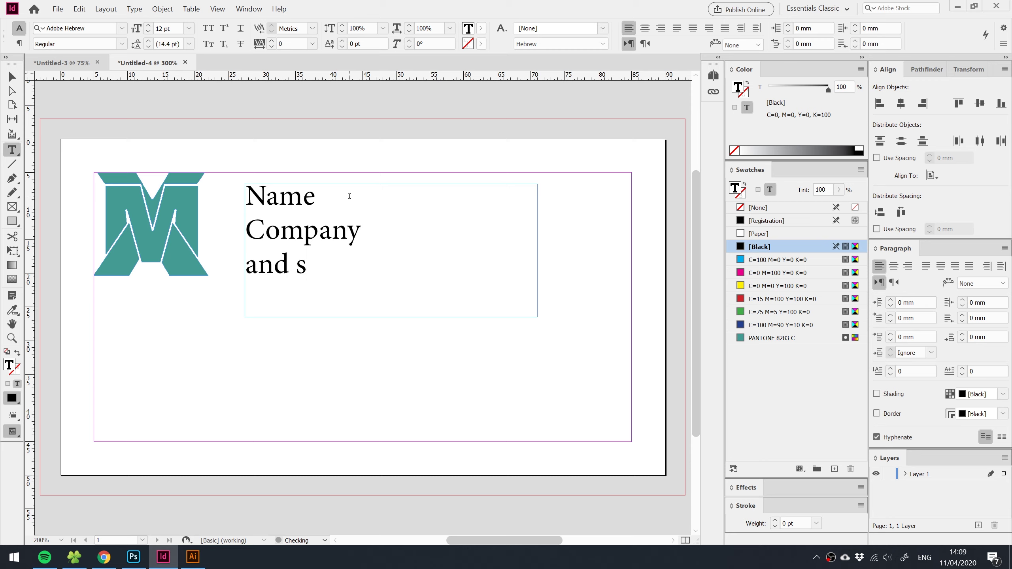
type("tuff")
key("Escape")
Duplicate the text frame straight below the original and replace the copy's text with a phone number.
left_click_drag(350, 197, 373, 390)
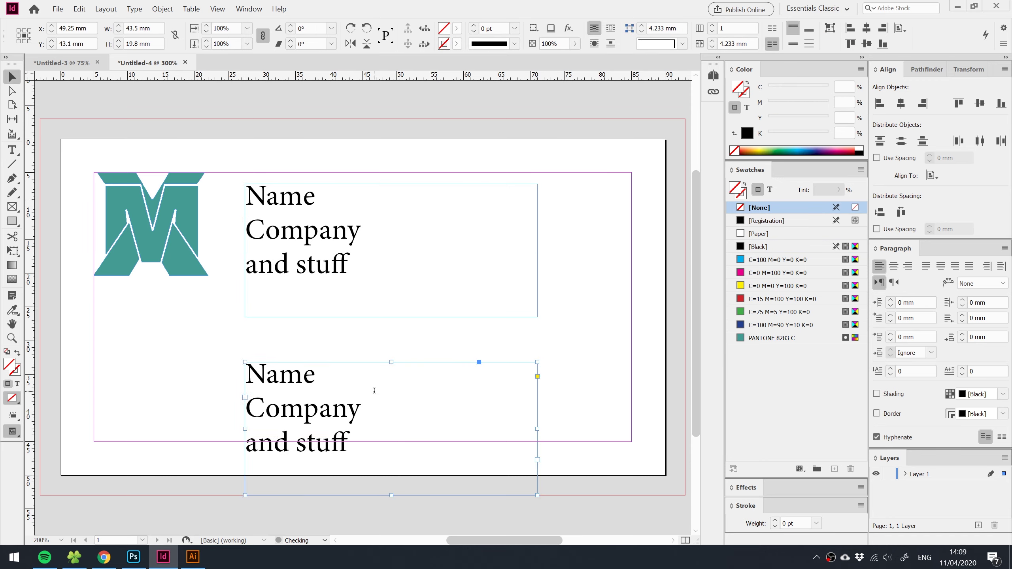
double_click(373, 391)
key("ctrl+a")
type("054-")
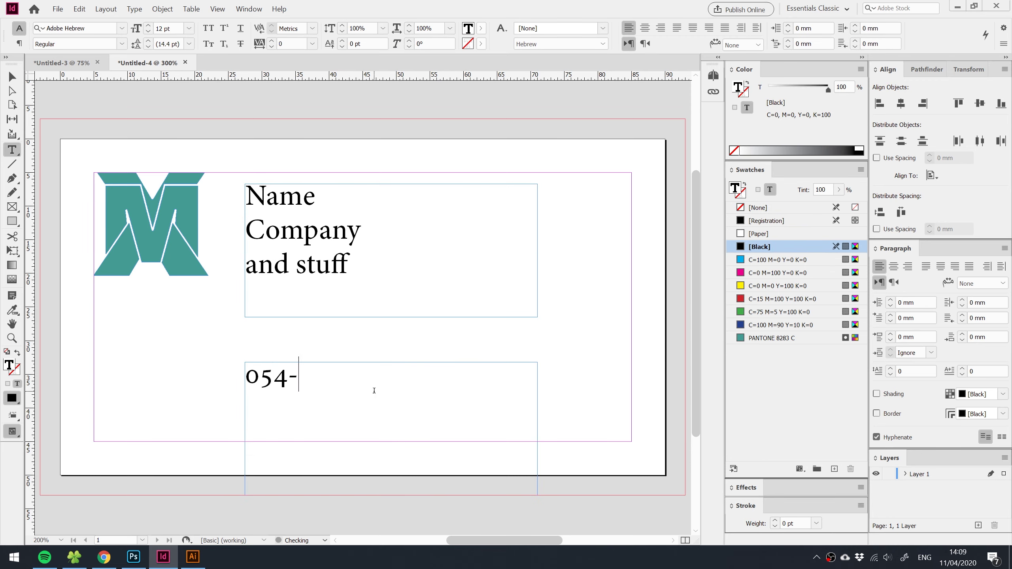
type("987654321")
Fit the phone number's frame to its content and scale the frame with its text to about 48 mm wide.
key("Escape")
key("ctrl+alt+c")
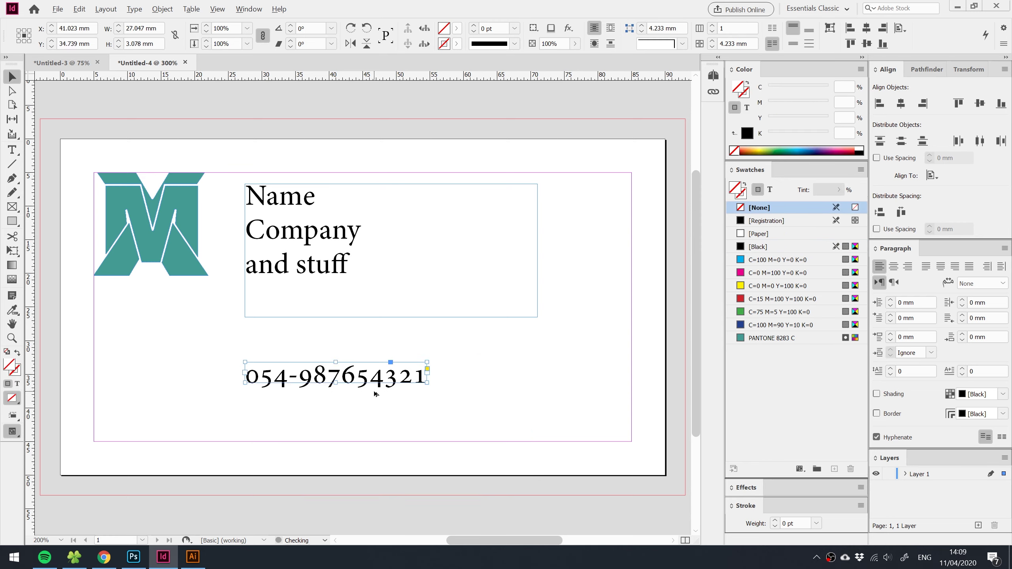
key("e")
left_click_drag(426, 382, 565, 402)
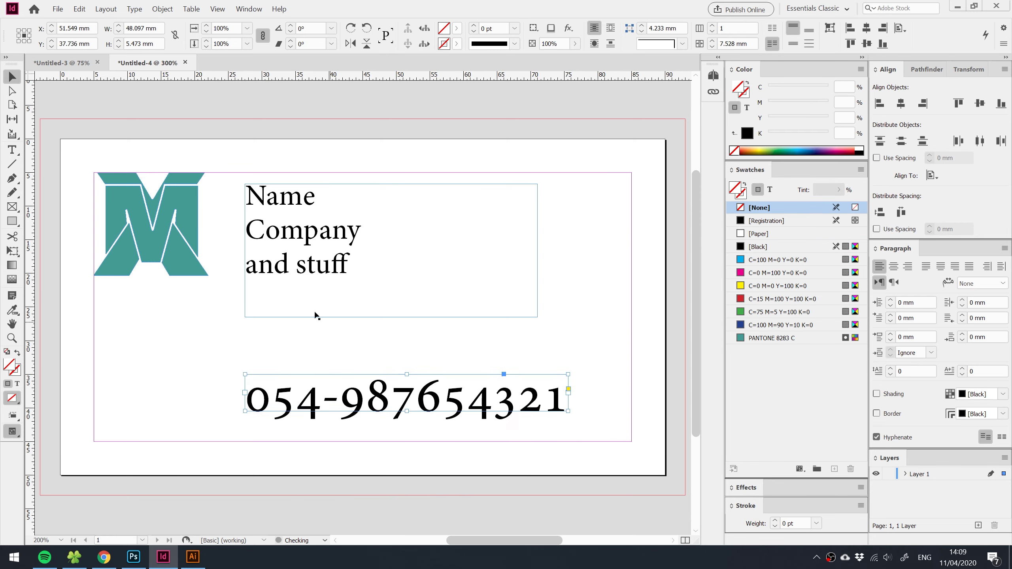
Move both text frames together about 8 mm to the right, away from the logo.
left_click_drag(316, 316, 351, 276)
key("ctrl+z")
left_click_drag(199, 418, 303, 313)
left_click_drag(319, 303, 372, 289)
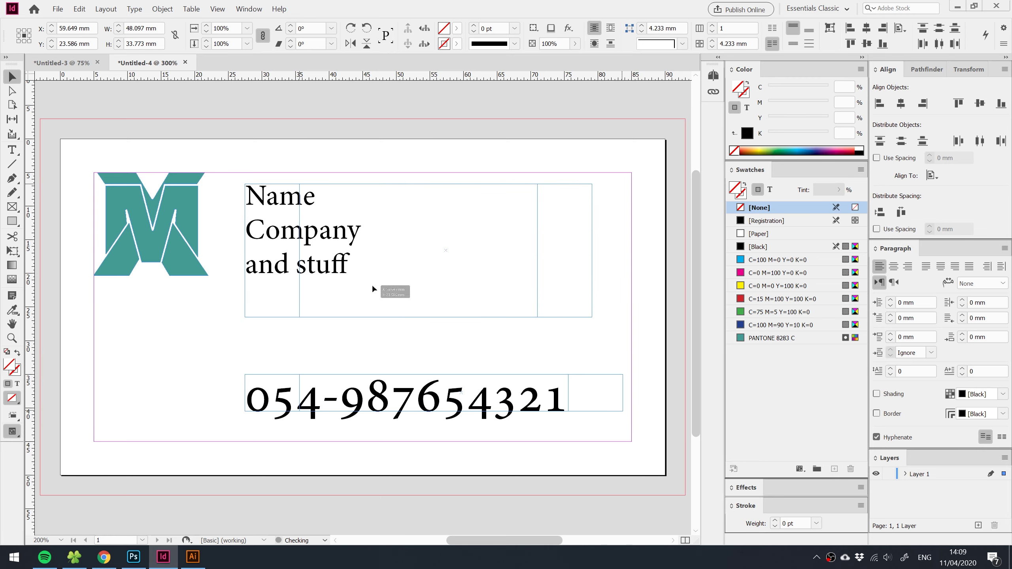
key("Escape")
Draw a vertical 1 pt black divider line about 37 mm long between the logo and the text frames.
left_click(224, 312)
key("\\")
left_click_drag(275, 180, 275, 426)
Centre the MX logo vertically on the card, enlarge it to about 24.2 × 21.8 mm and place it against the left margin.
key("v")
left_click_drag(170, 215, 213, 295)
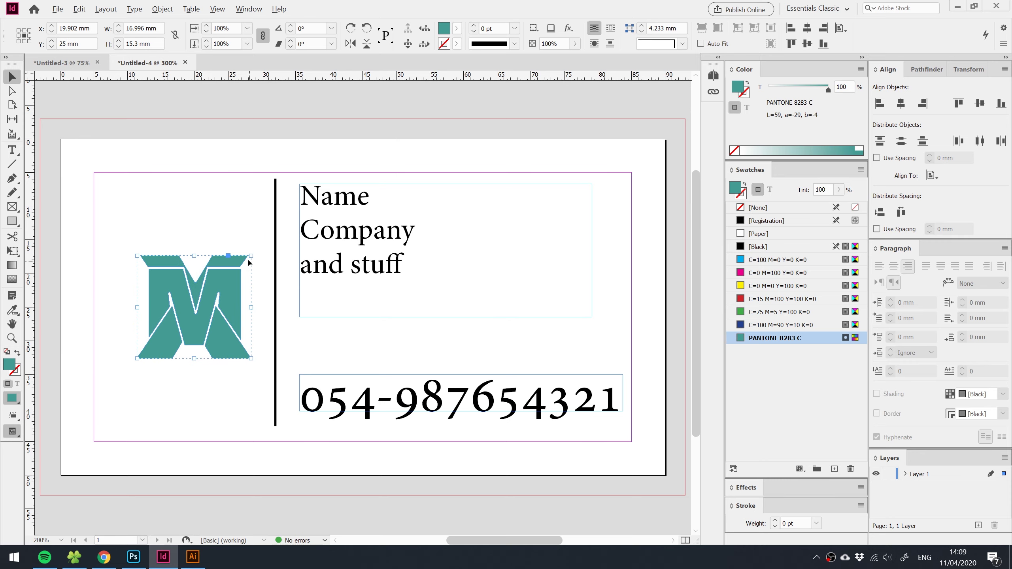
left_click_drag(251, 256, 275, 233)
left_click_drag(225, 279, 206, 279)
left_click(233, 195)
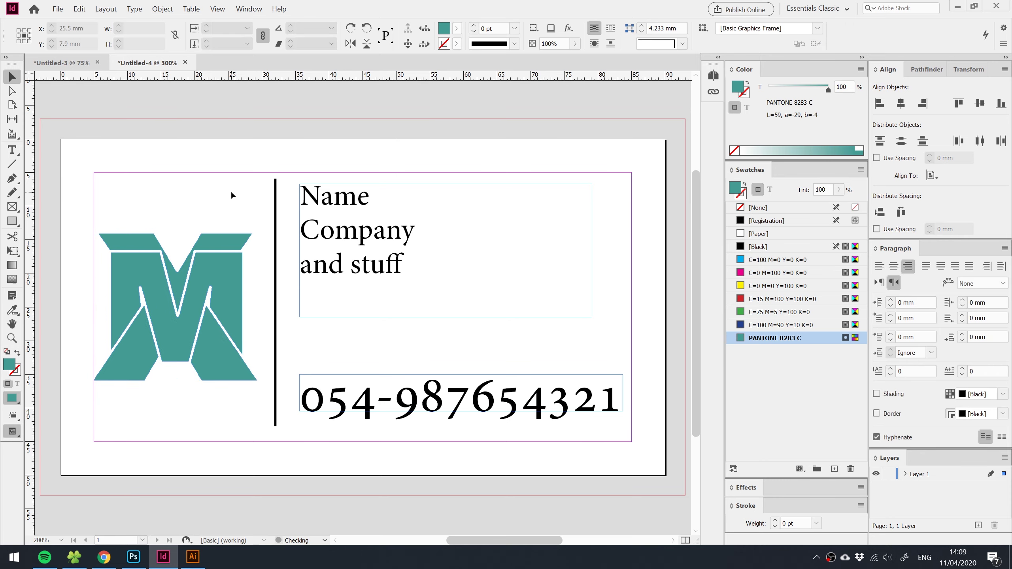
Preview the card without guides and frame edges, and return to the normal view.
key("w")
left_click(223, 280)
left_click(211, 196)
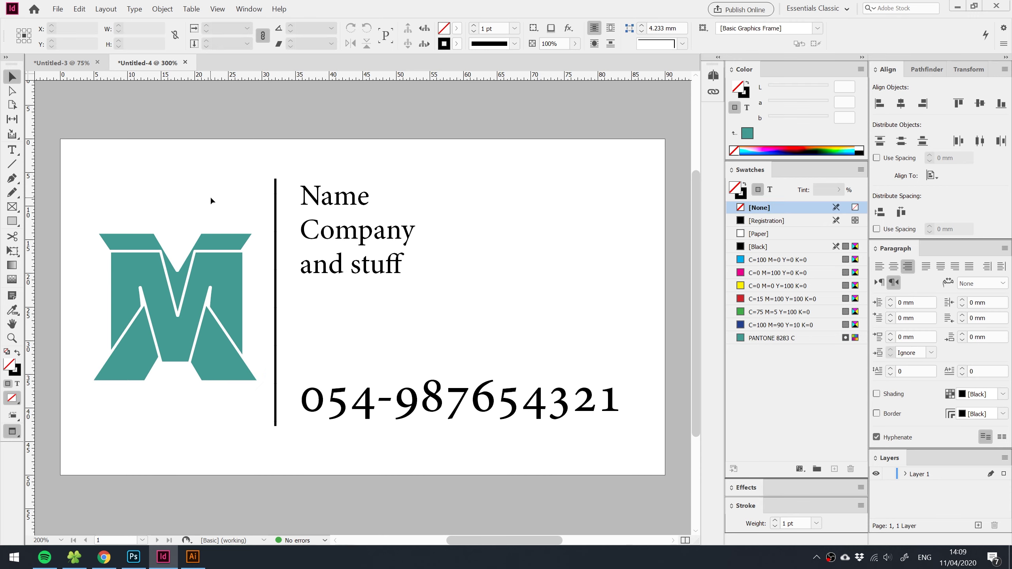
key("w")
Select the logo and inspect the swatch options of its PANTONE 8283 C colour without changing them.
left_click(207, 263)
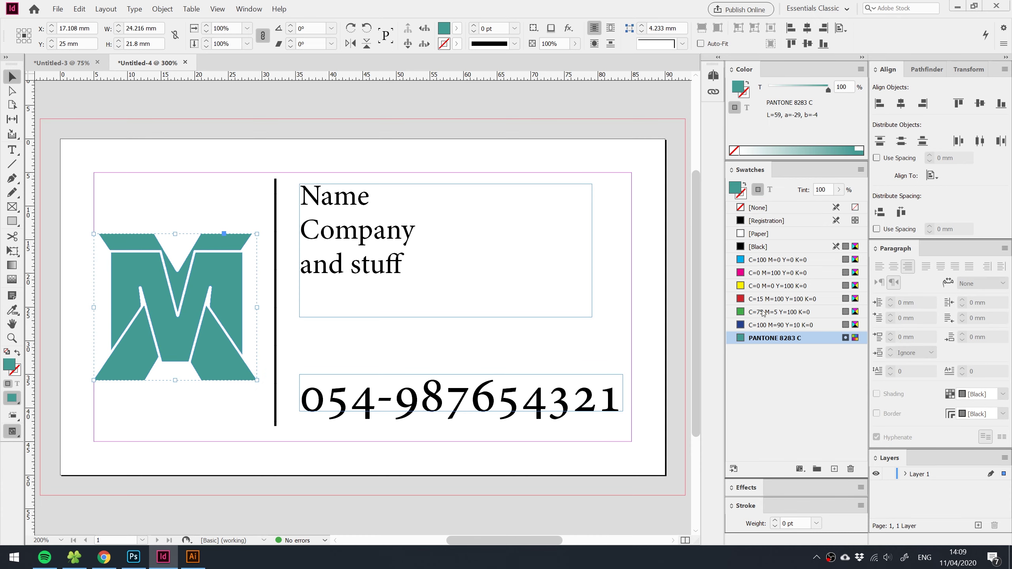
double_click(773, 338)
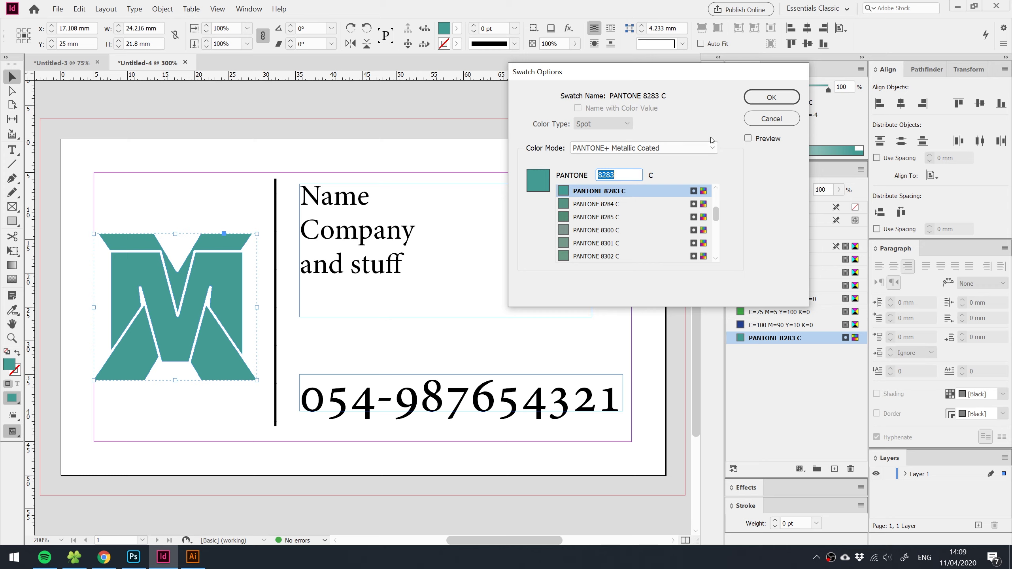
left_click(772, 119)
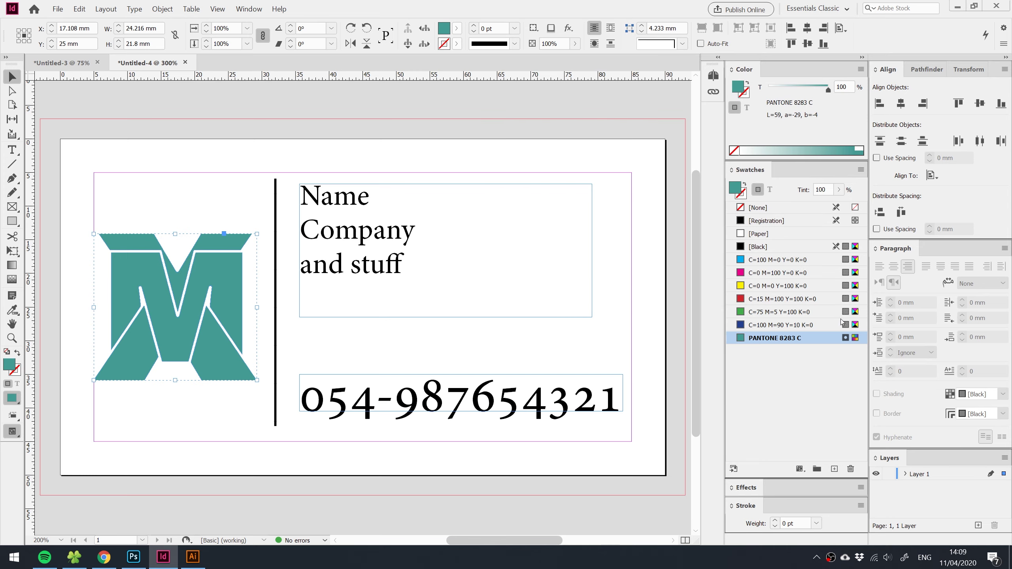
double_click(837, 337)
left_click(768, 119)
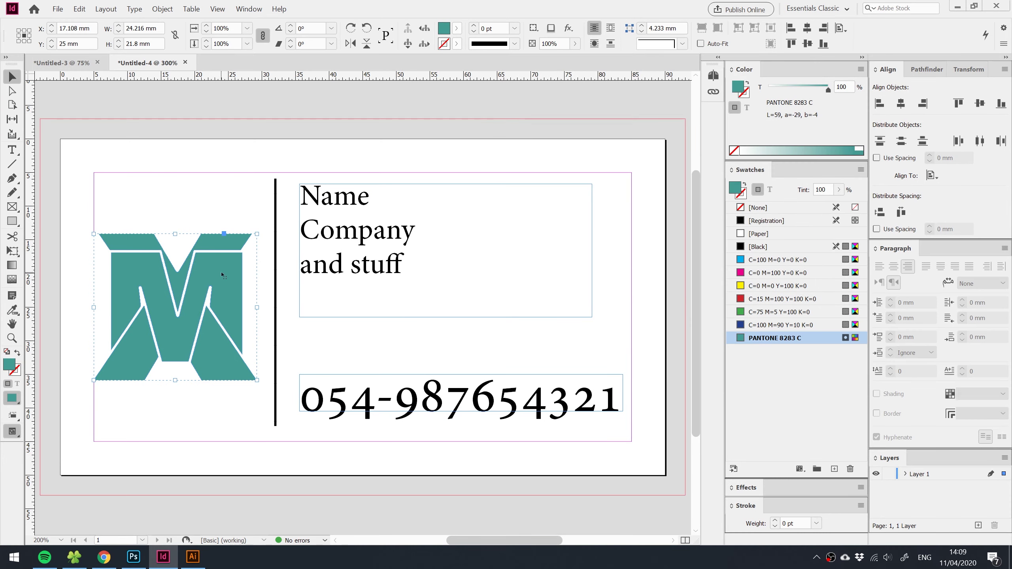
Fill the logo with the C=0 M=100 Y=0 K=0 swatch and redefine that swatch as a spot colour named "FOILD GOLD".
left_click(769, 273)
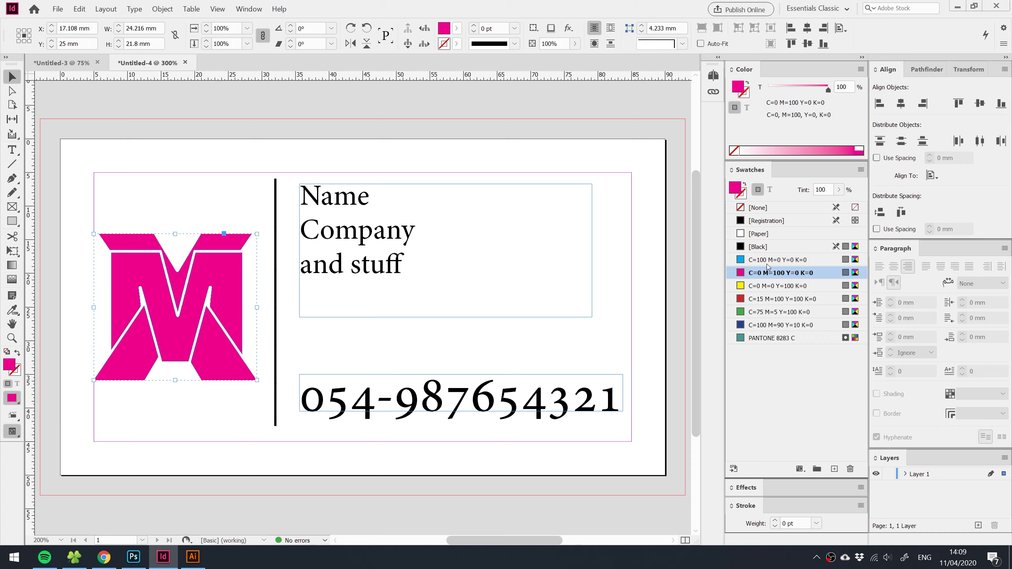
double_click(824, 275)
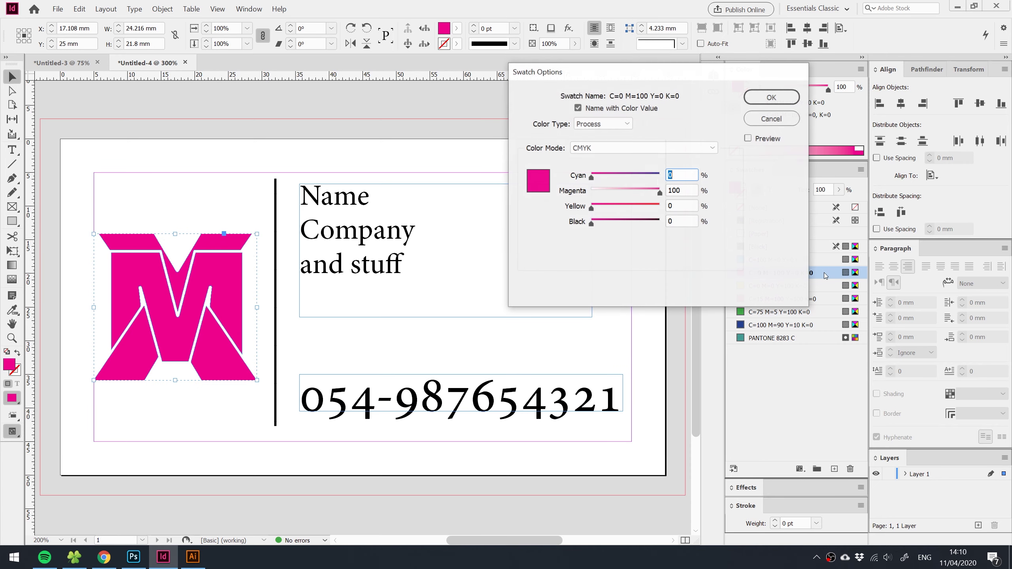
left_click(595, 110)
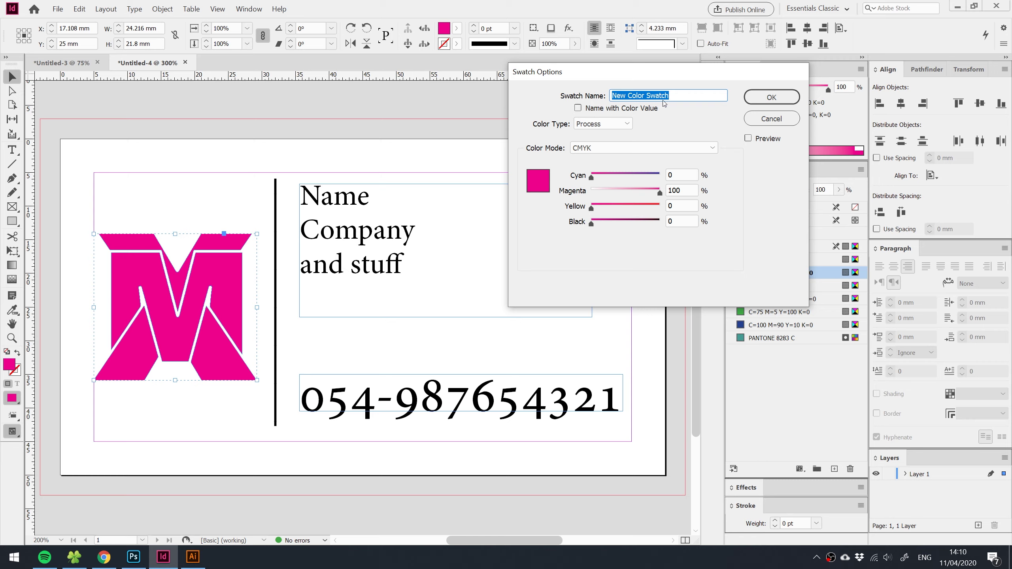
type("d")
type("OILD GOLD")
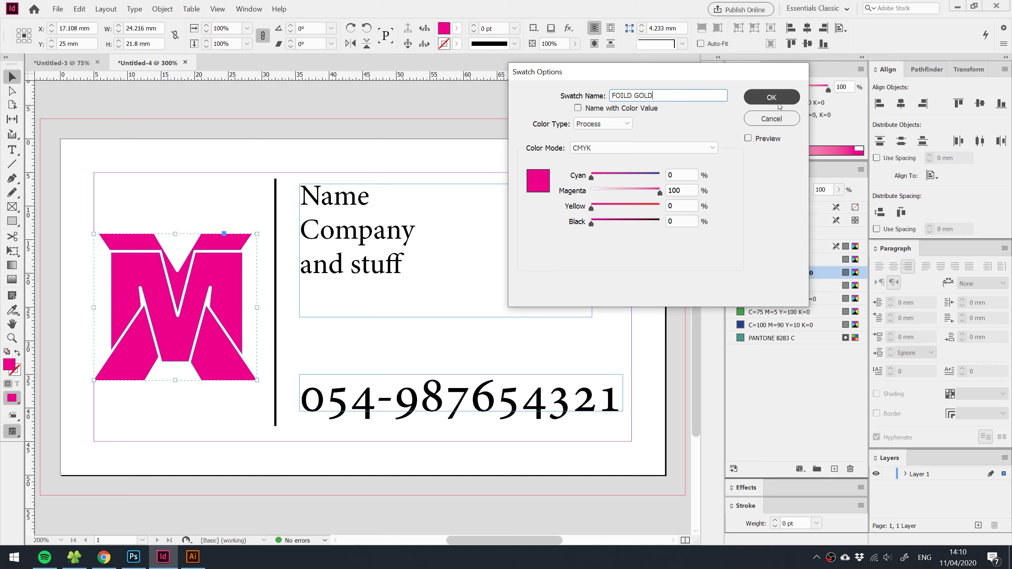
left_click(602, 123)
left_click(591, 146)
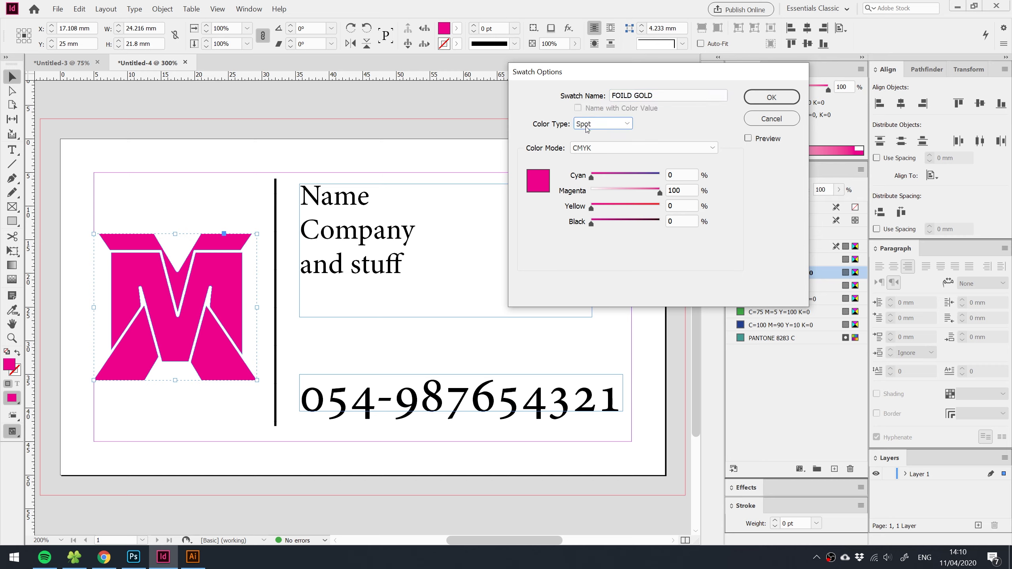
left_click(757, 97)
left_click(496, 146)
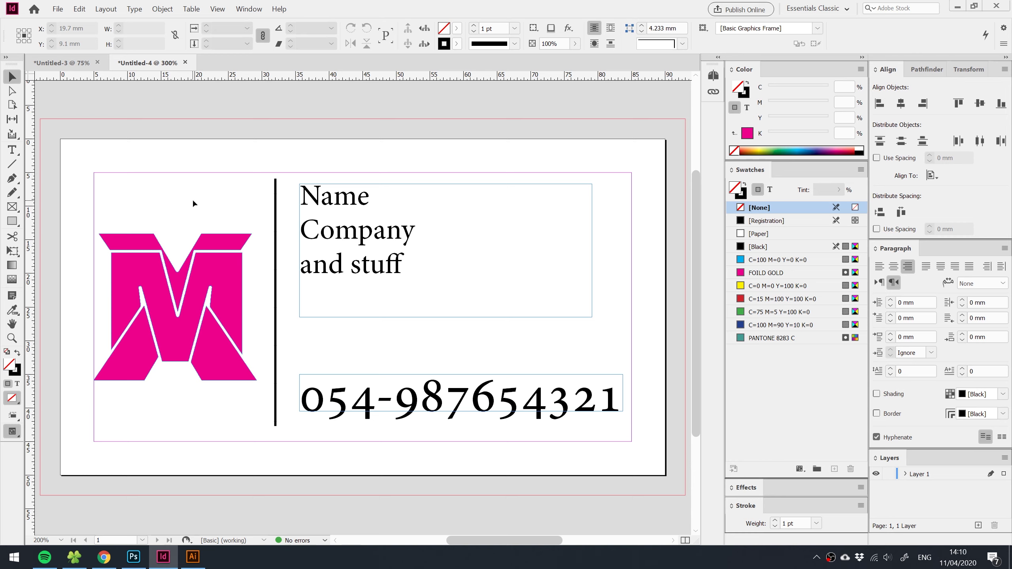
Duplicate page 1 with all its content as a second page.
left_click(219, 281)
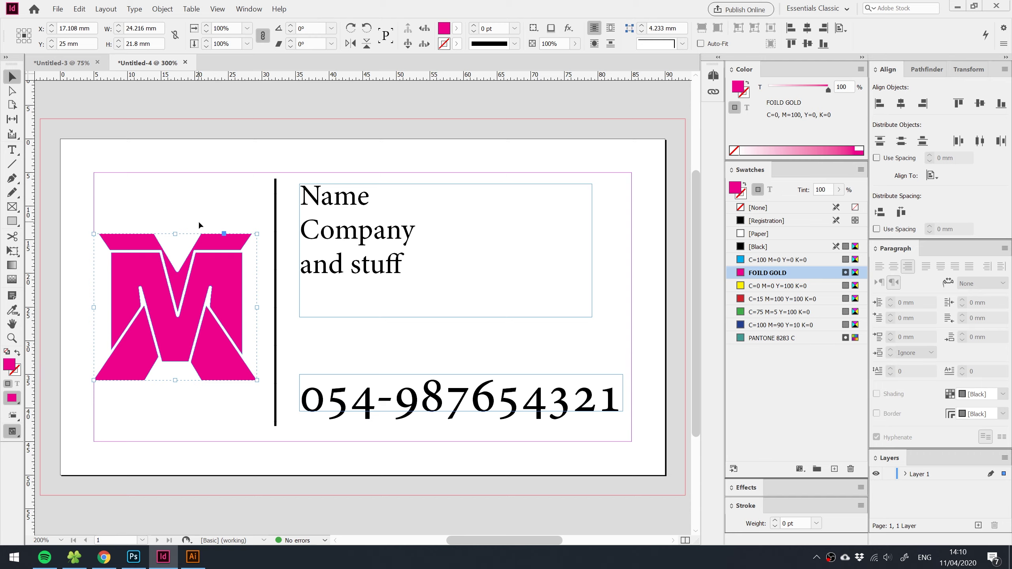
left_click(713, 76)
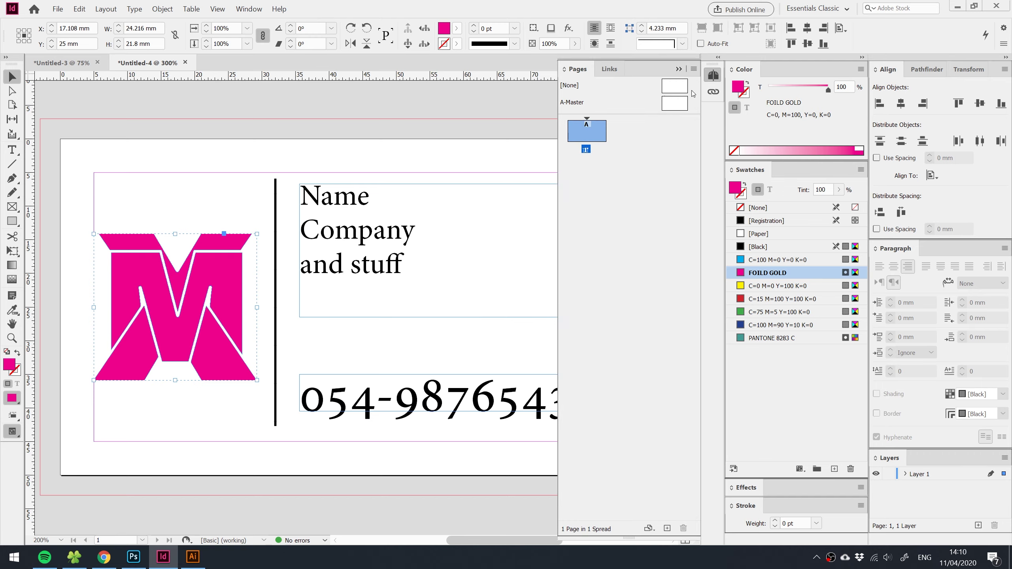
left_click_drag(643, 540, 643, 209)
left_click(668, 199)
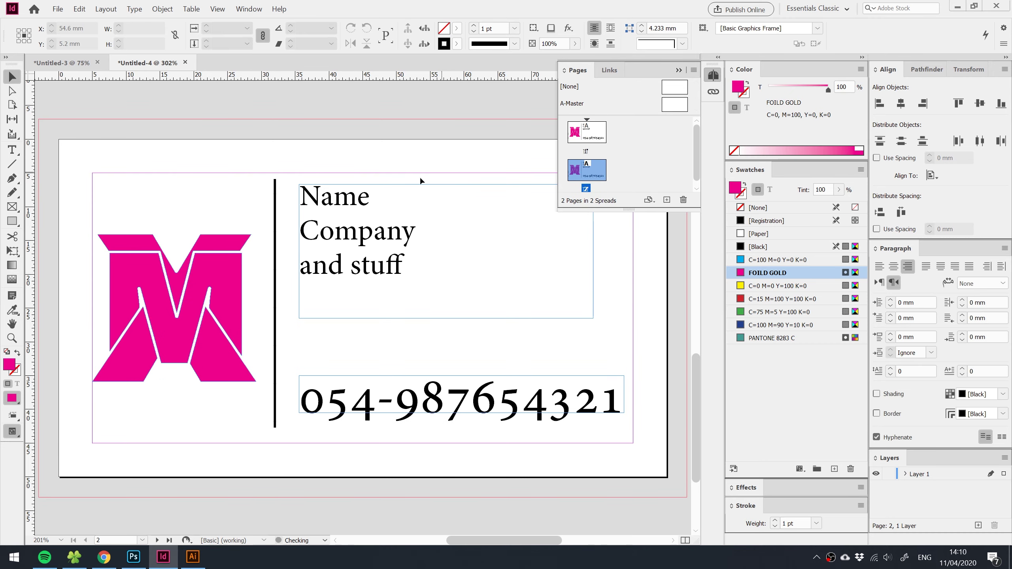
Delete the logo from page 1 and the text frames and divider line from page 2.
scroll(420, 176, "down", 3)
scroll(419, 177, "down", 5)
left_click_drag(365, 232, 365, 268)
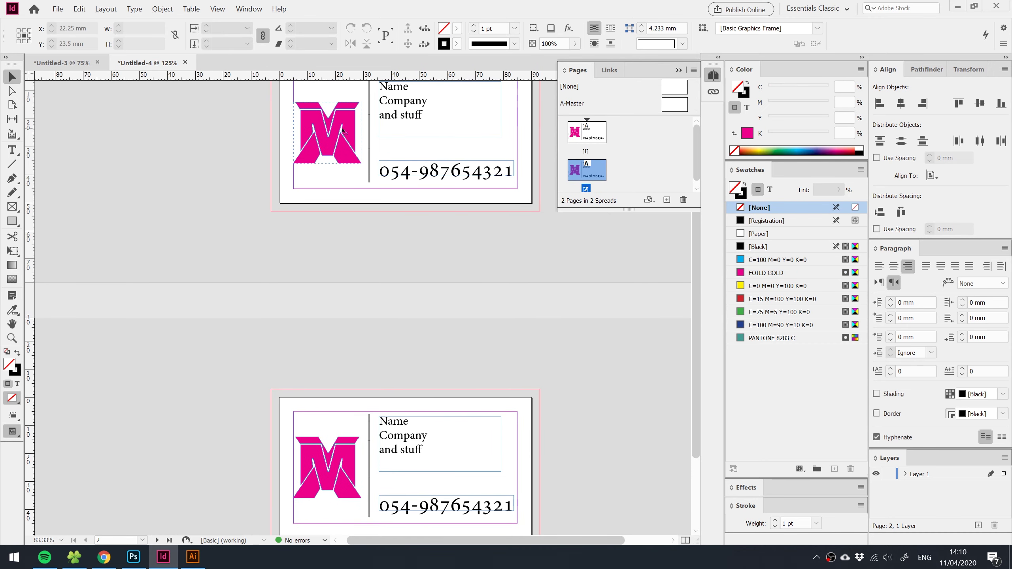
left_click(327, 139)
key("Delete")
left_click_drag(486, 344, 348, 455)
key("Delete")
scroll(389, 358, "up", 2)
scroll(389, 358, "up", 2)
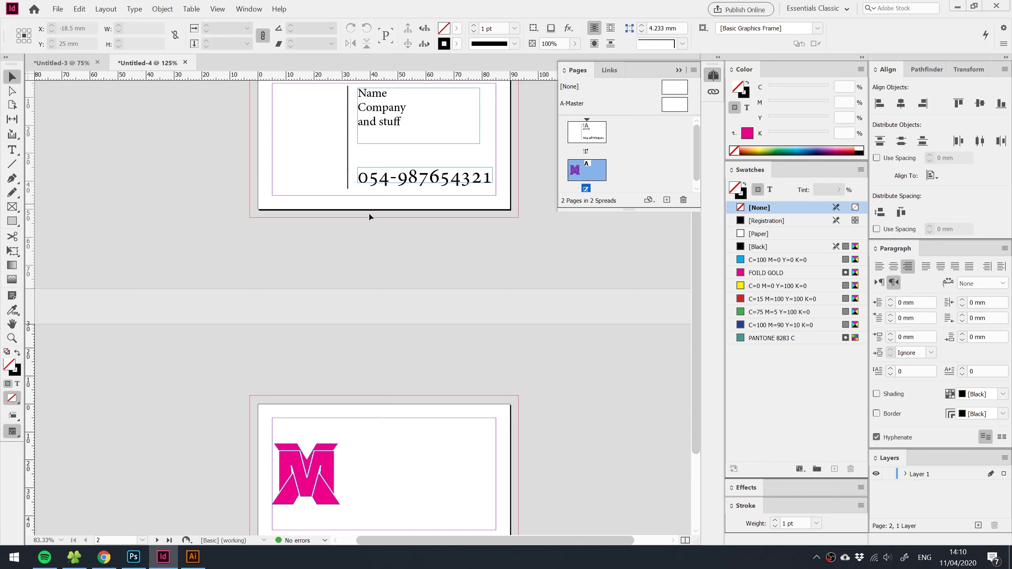
Start exporting the document as an Adobe PDF (Print) file named Untitled-4 to the Desktop.
key("ctrl+e")
left_click(432, 460)
left_click(426, 460)
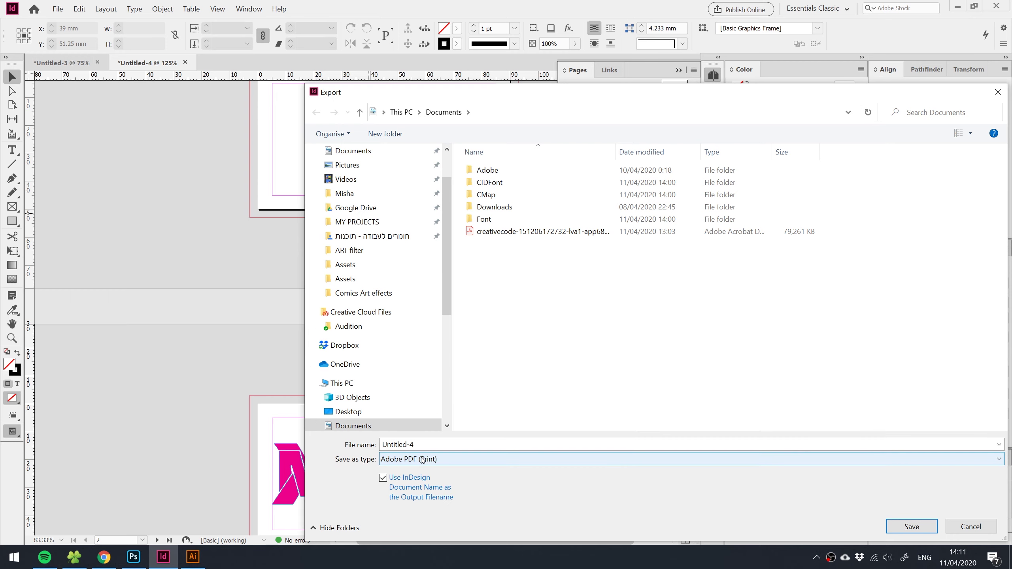
left_click_drag(545, 99, 388, 54)
scroll(171, 119, "up", 5)
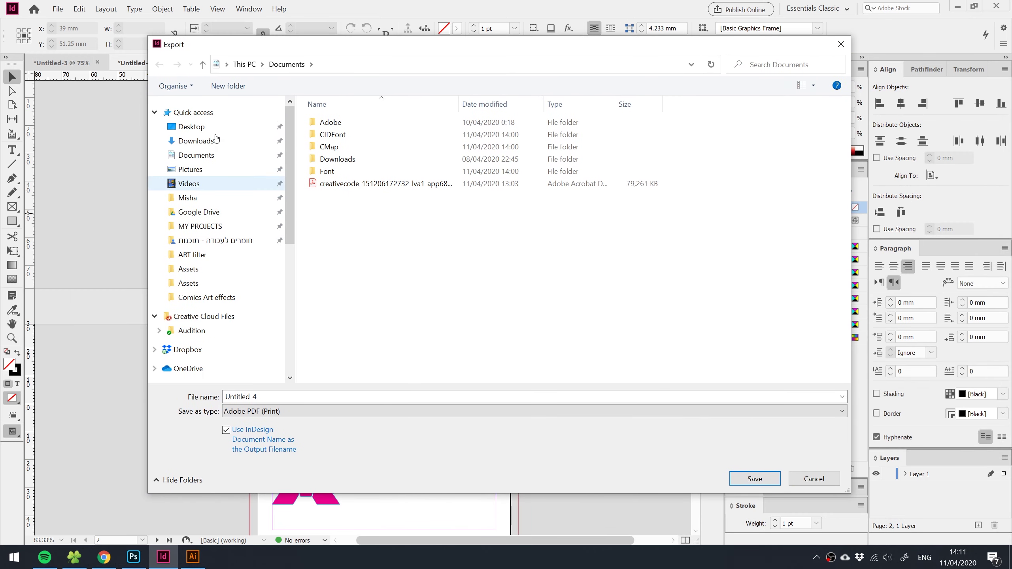
left_click(187, 113)
left_click(189, 127)
left_click(756, 478)
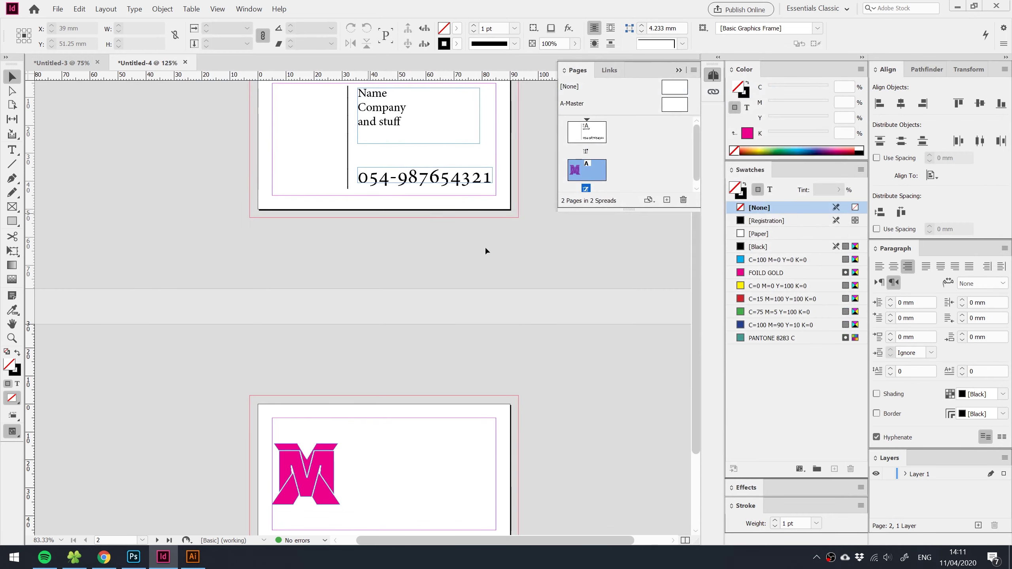
Try a page range of 1 for the PDF, switch back to all pages, and cancel the export.
left_click(444, 219)
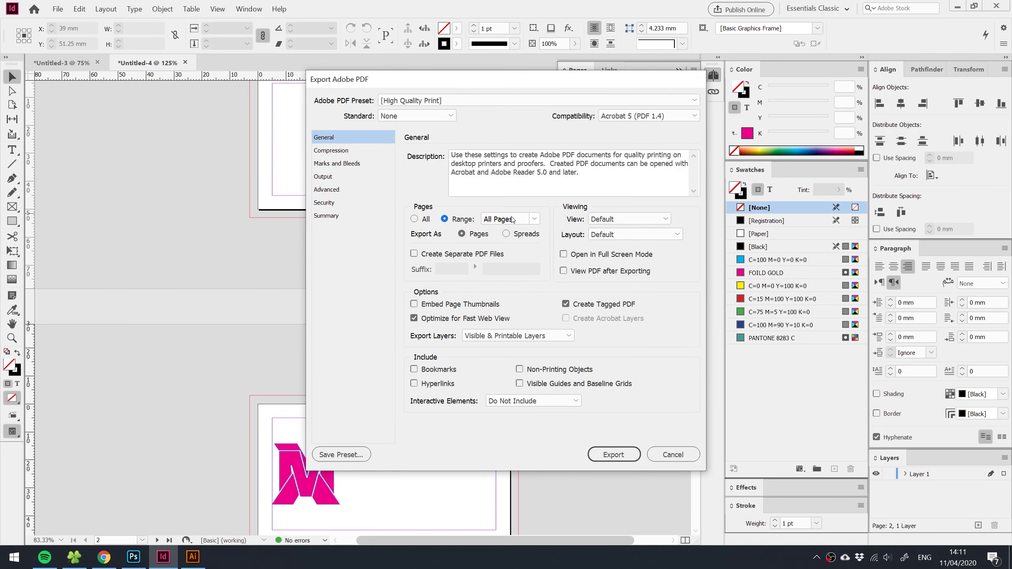
triple_click(496, 220)
type("1")
left_click(423, 222)
left_click(673, 455)
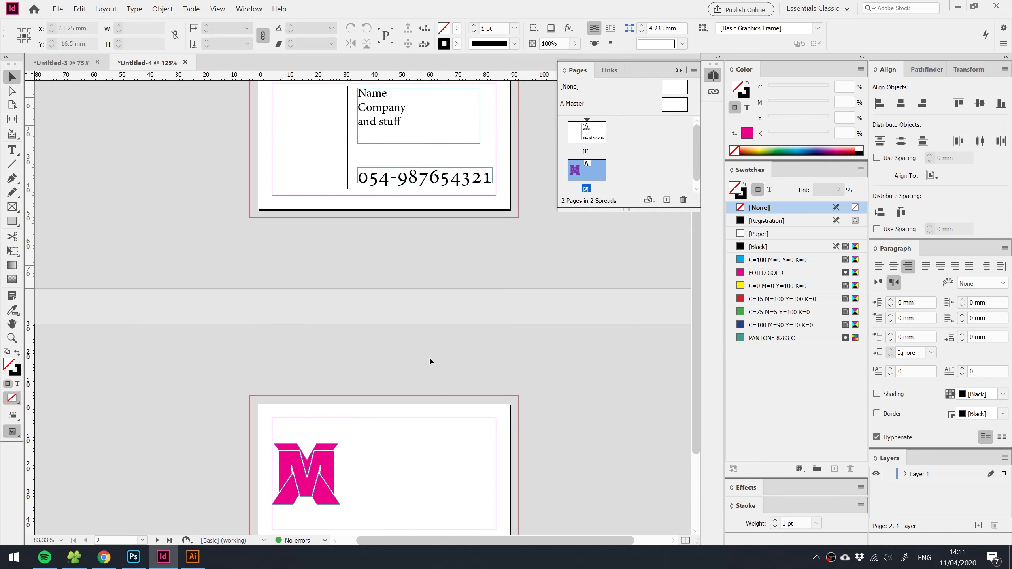
Undo the deletions so that both pages hold the logo, divider line and text frames again.
key("ctrl+alt+shift+v")
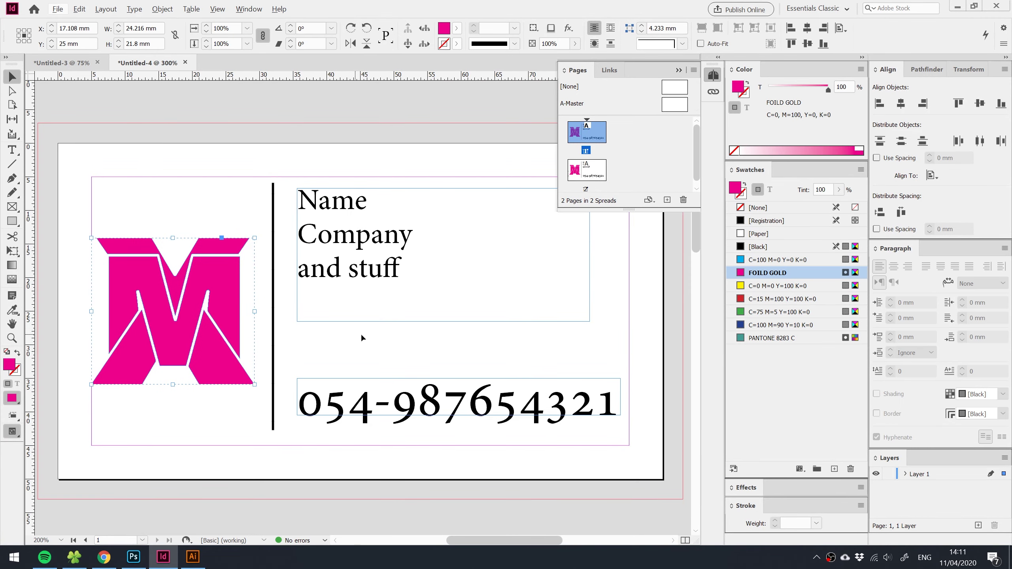
scroll(360, 333, "down", 3)
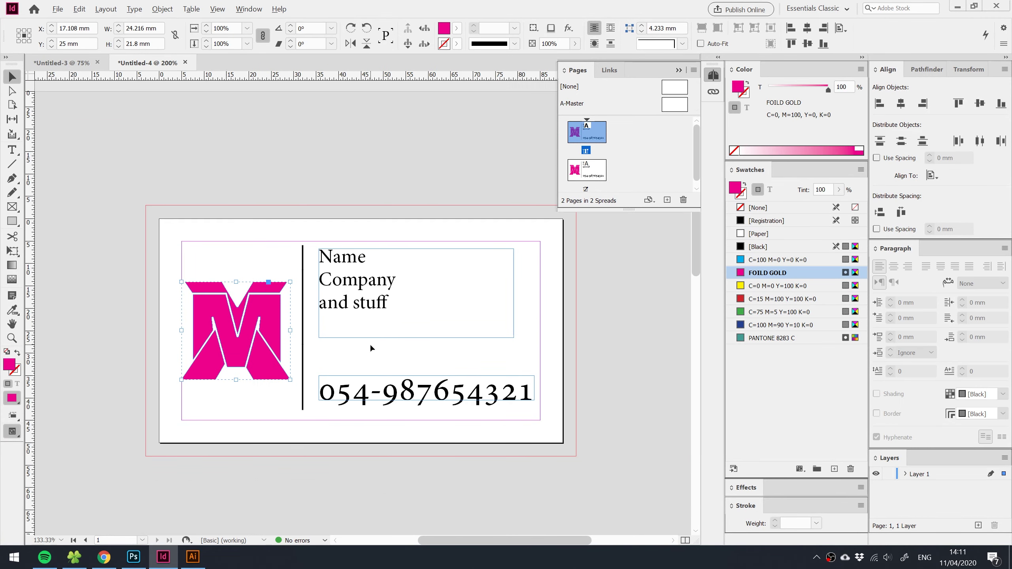
left_click(370, 344)
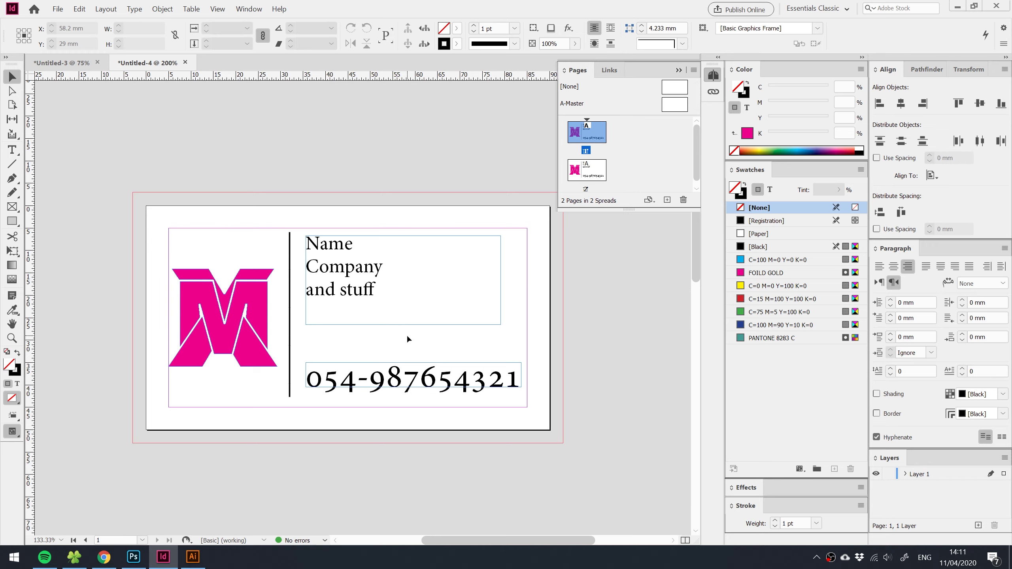
Draw a 96 × 56 mm rectangle across page 1's full bleed, behind the card content, filled with C=100 M=0 Y=0 K=0 and no stroke.
key("m")
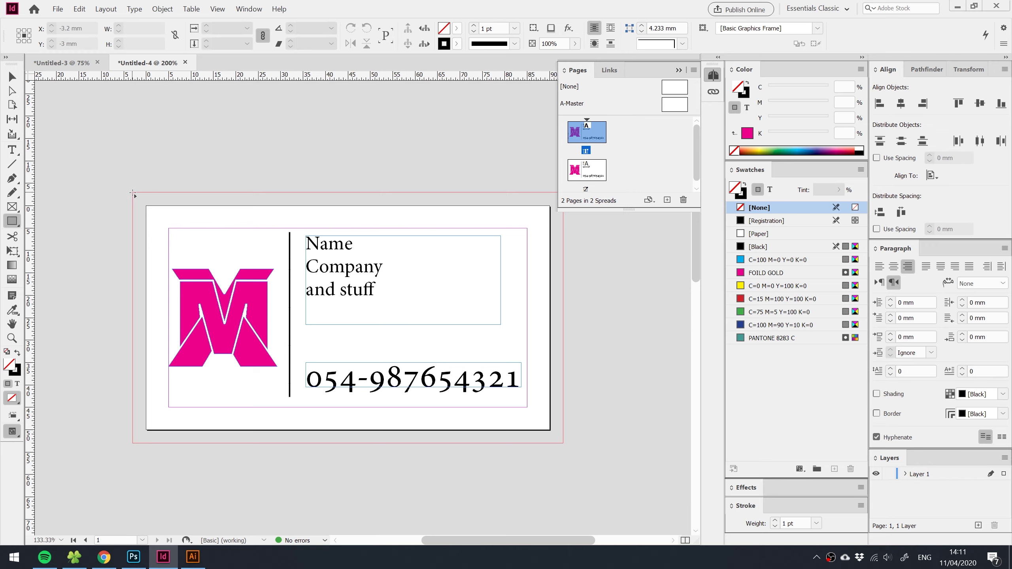
mouse_move(133, 193)
left_mouse_down()
mouse_move(638, 419)
mouse_move(563, 443)
left_mouse_up()
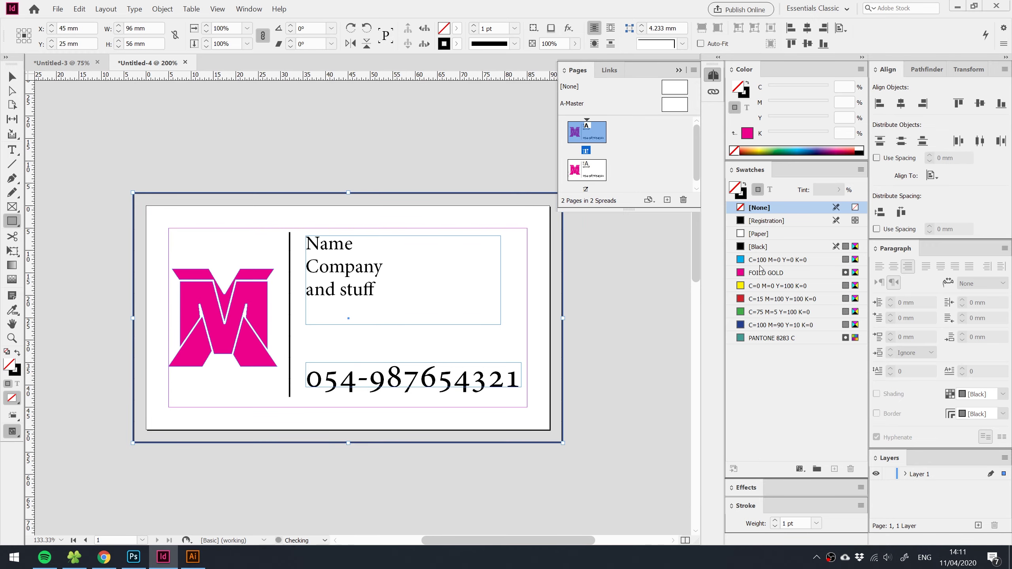
left_click(761, 263)
key("x")
key("slash")
key("x")
key("v")
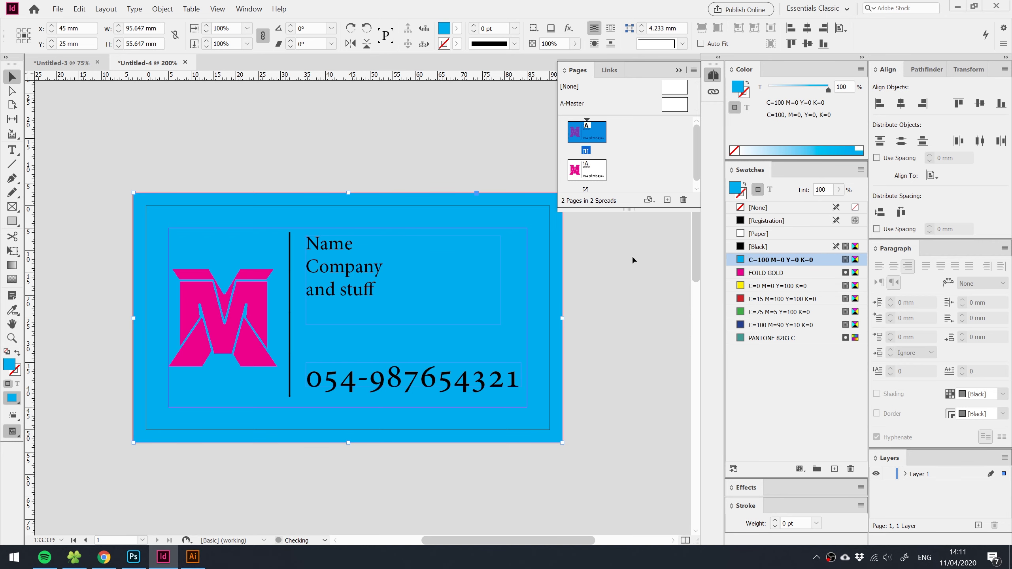
left_click(633, 259)
Turn on Overprint Fill in the output attributes of the FOILD GOLD logo on page 1.
left_click(255, 295)
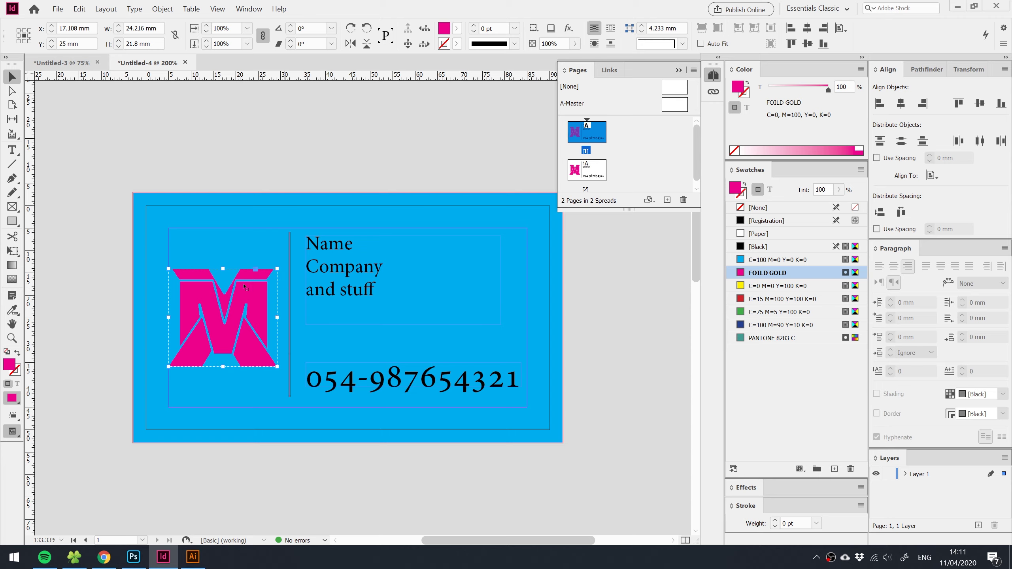
left_click(249, 9)
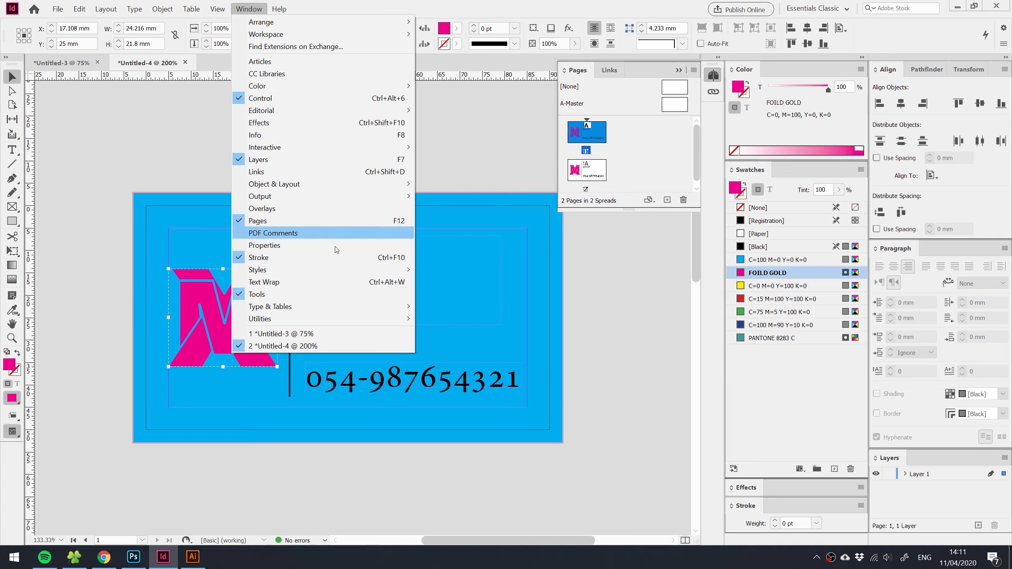
mouse_move(370, 319)
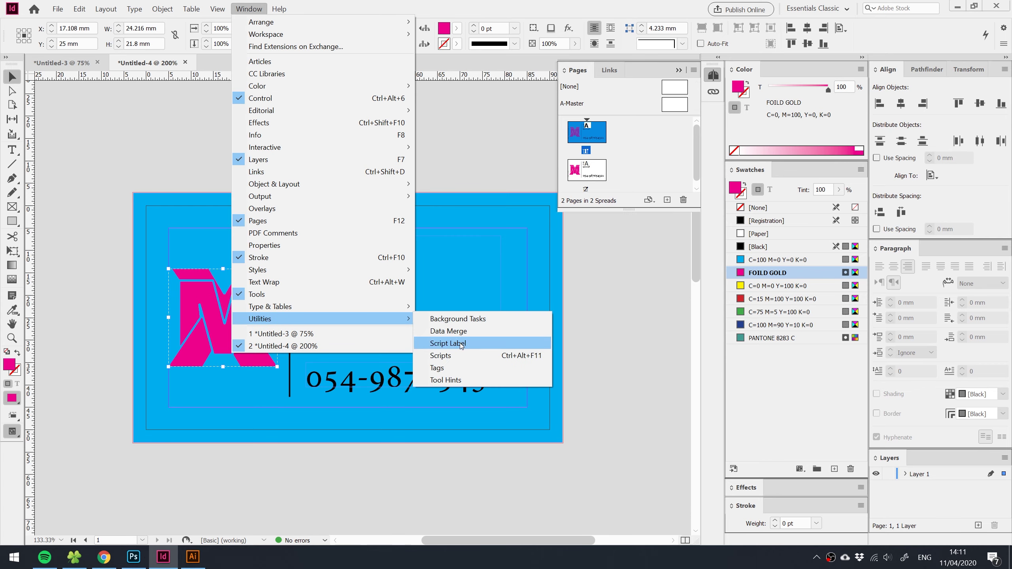
mouse_move(338, 187)
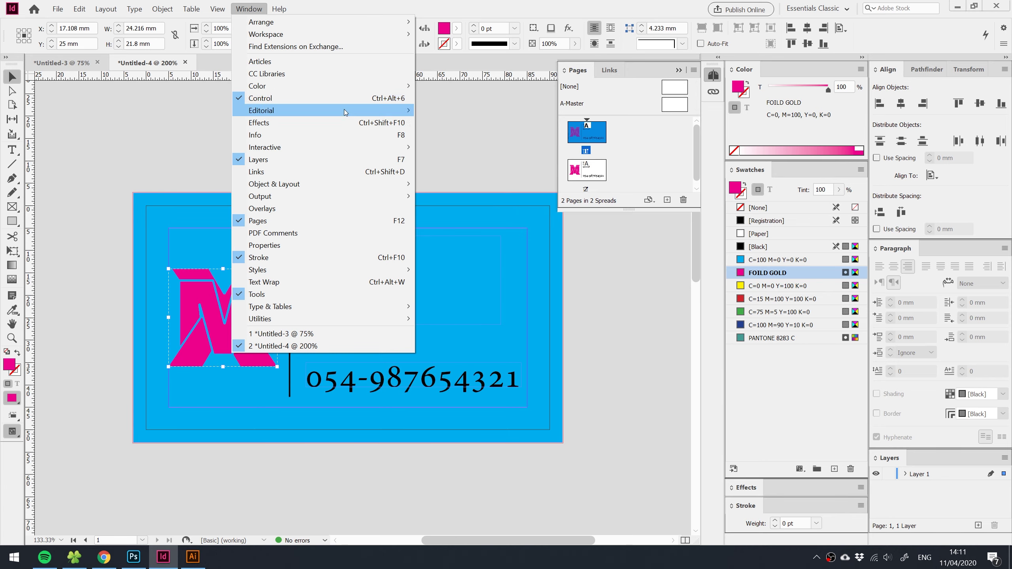
mouse_move(381, 200)
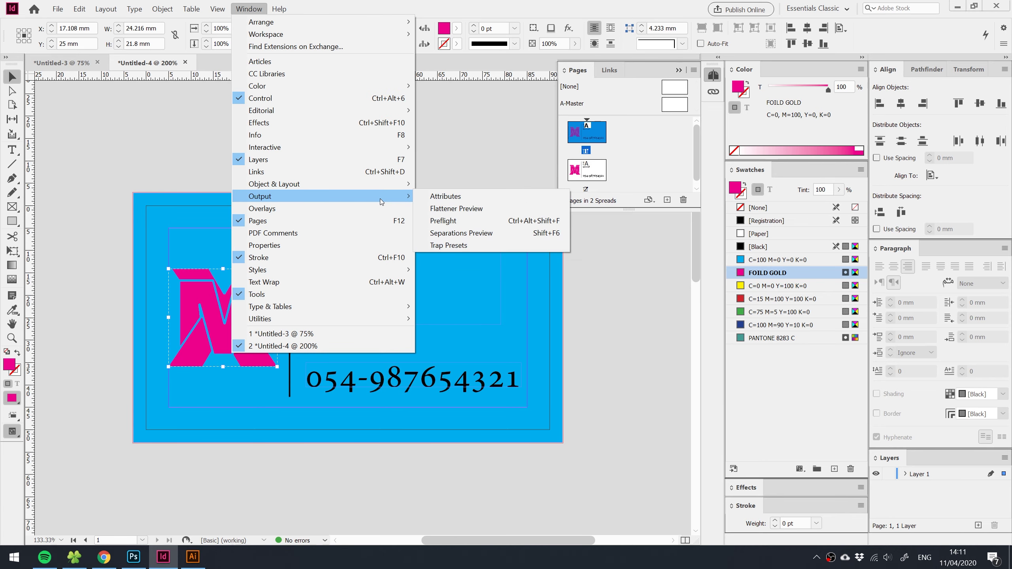
left_click(440, 197)
left_click_drag(464, 249, 450, 180)
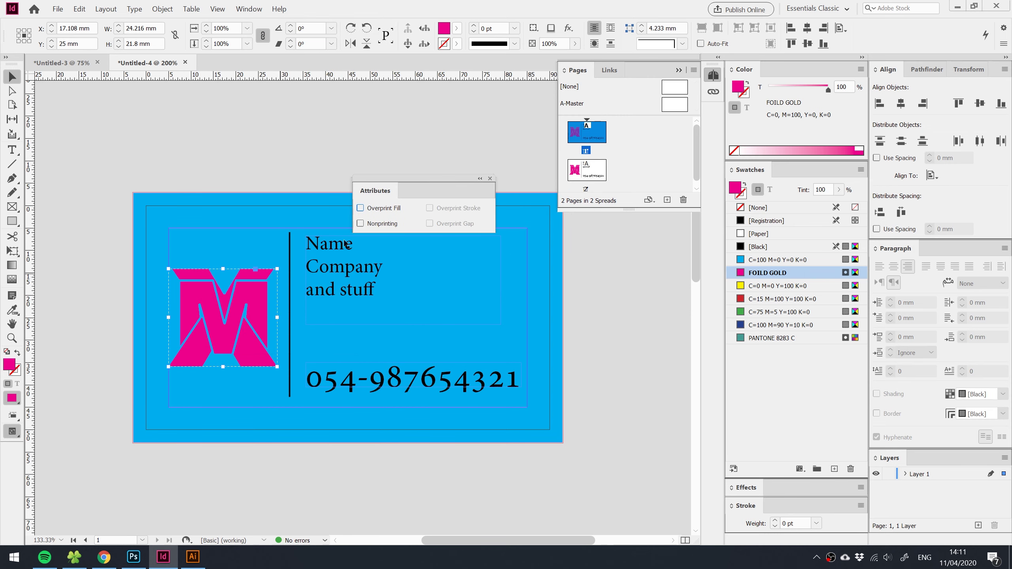
left_click(360, 207)
left_click_drag(377, 176, 373, 134)
left_click(288, 133)
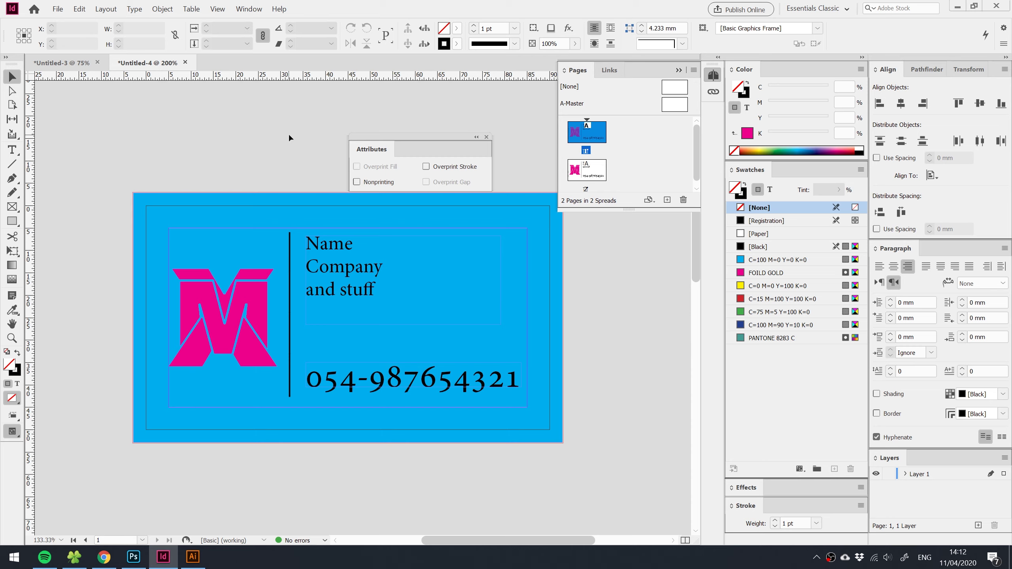
Open Separations Preview beside the card and set its view to Separations.
left_click(257, 317)
left_click(248, 8)
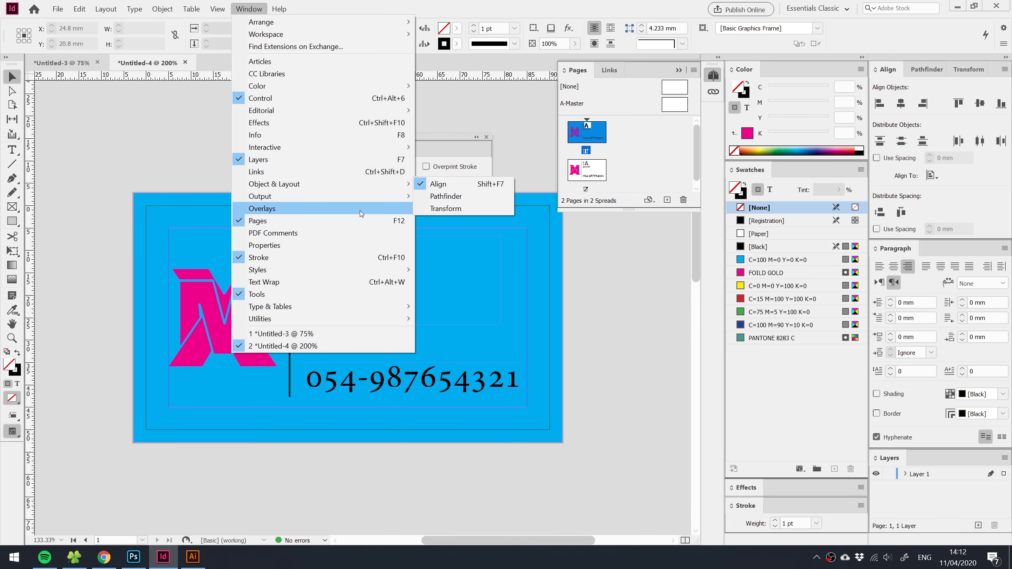
mouse_move(390, 202)
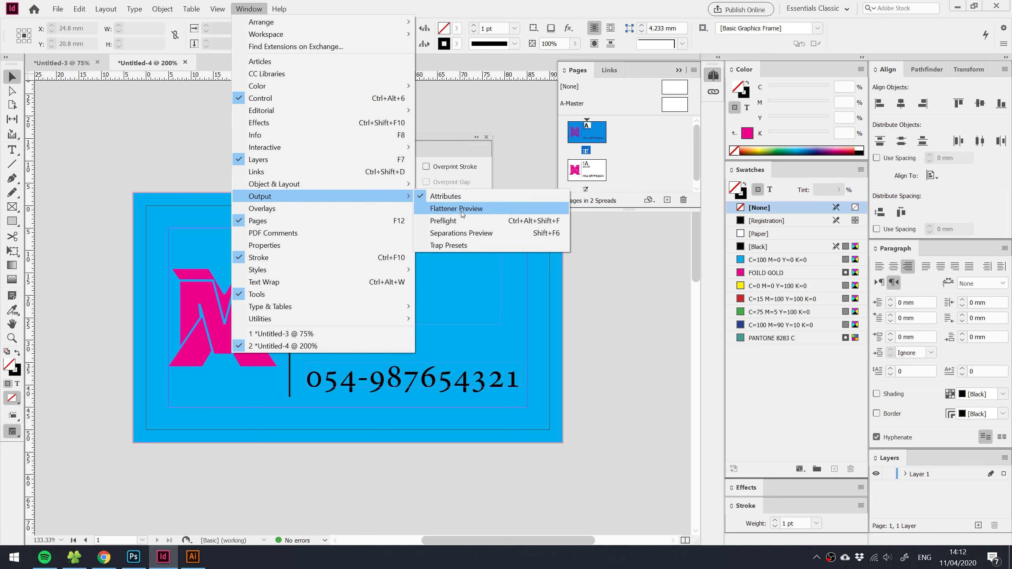
left_click(472, 235)
left_click_drag(464, 238, 608, 242)
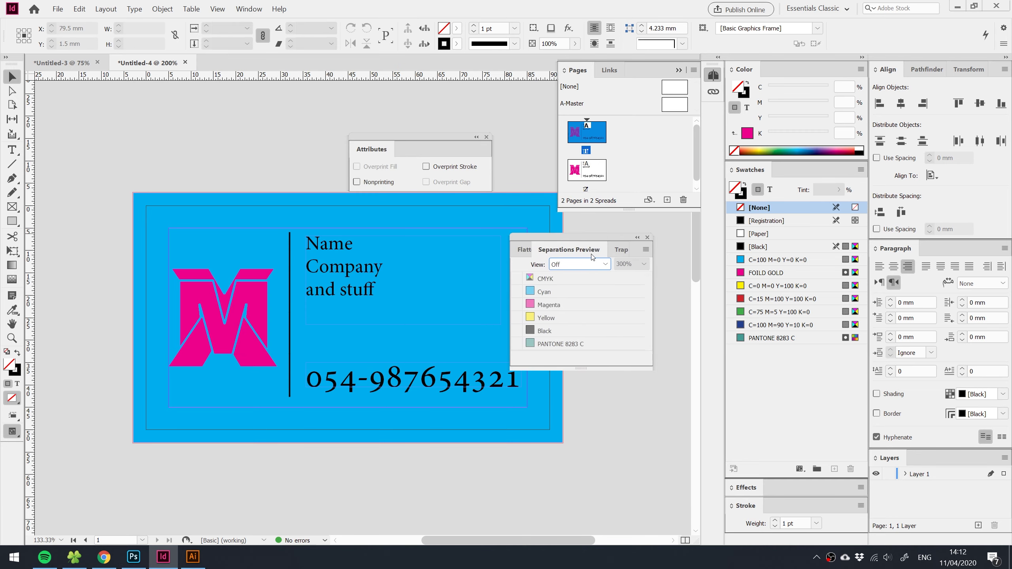
left_click(580, 265)
left_click(574, 287)
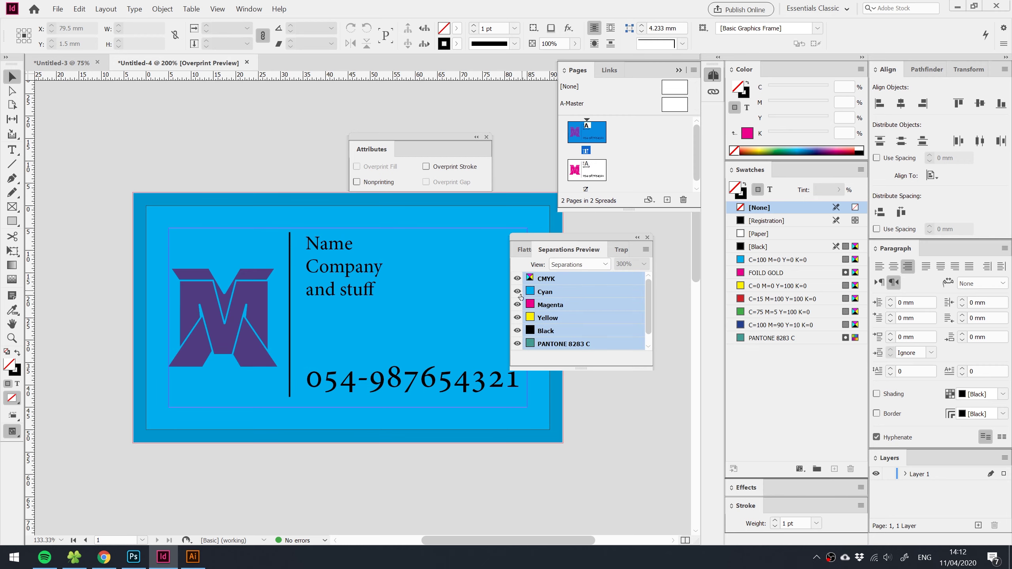
Inspect the cyan, magenta, yellow, black and PANTONE 8283 C plates one by one, and enlarge the separations list to reveal every ink.
left_click(517, 331)
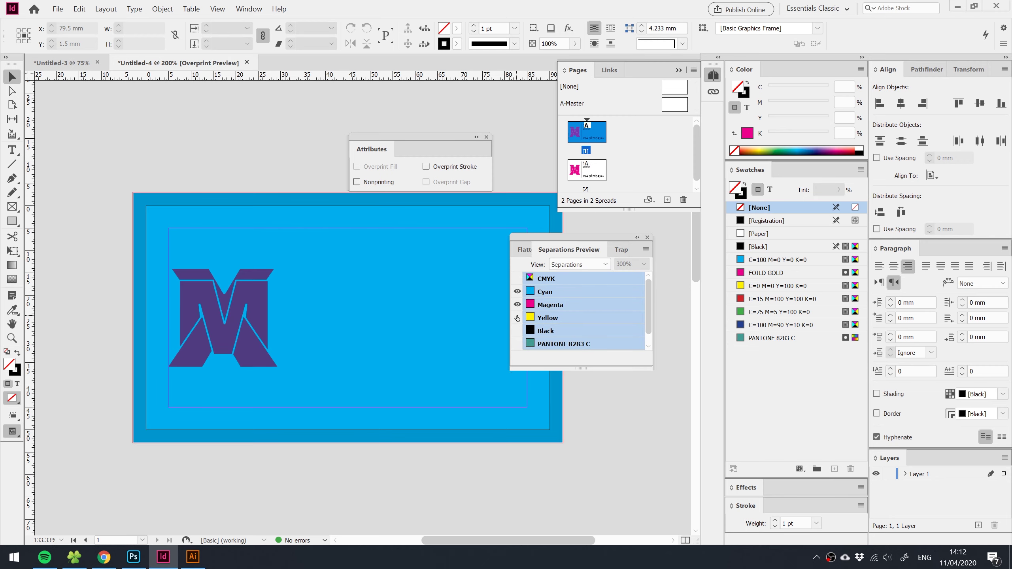
left_click(517, 318)
left_click(518, 305)
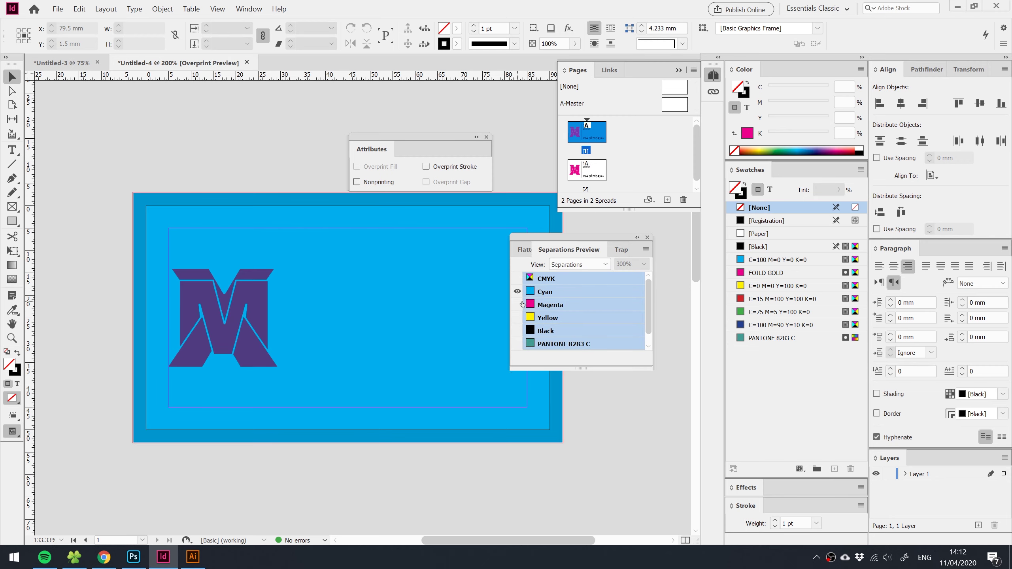
left_click(552, 293)
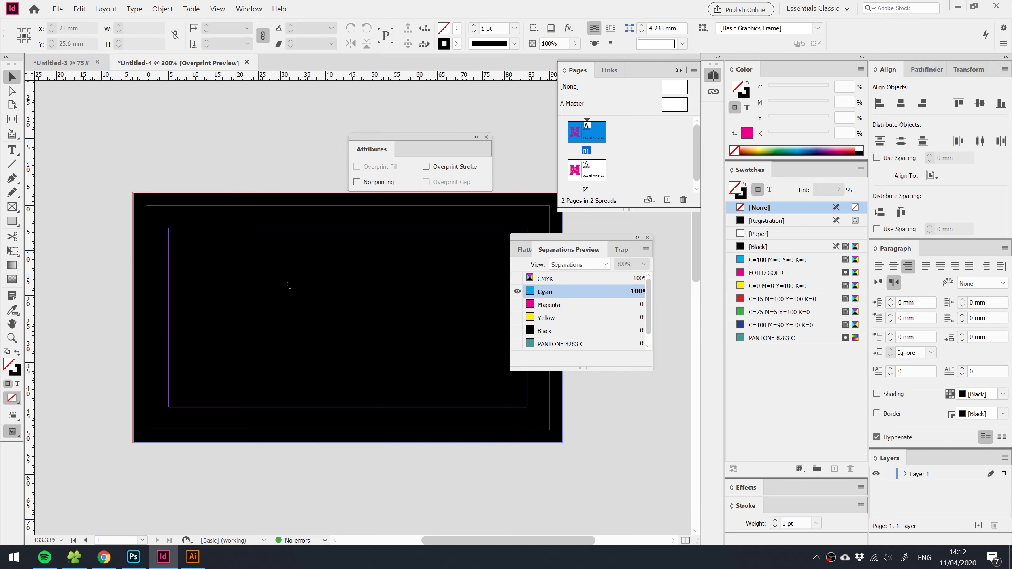
left_click(529, 304)
left_click(544, 321)
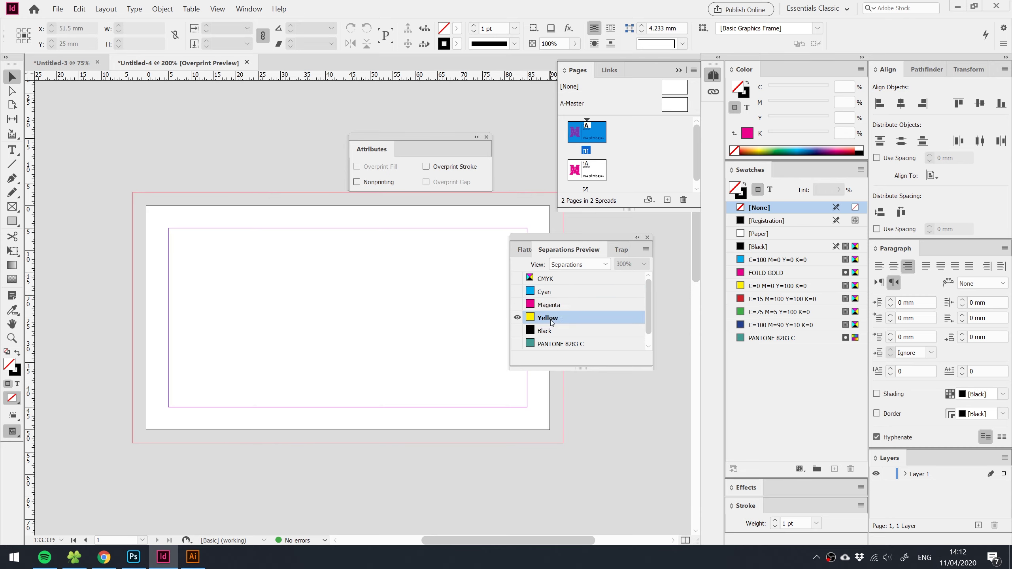
left_click(548, 334)
left_click(549, 345)
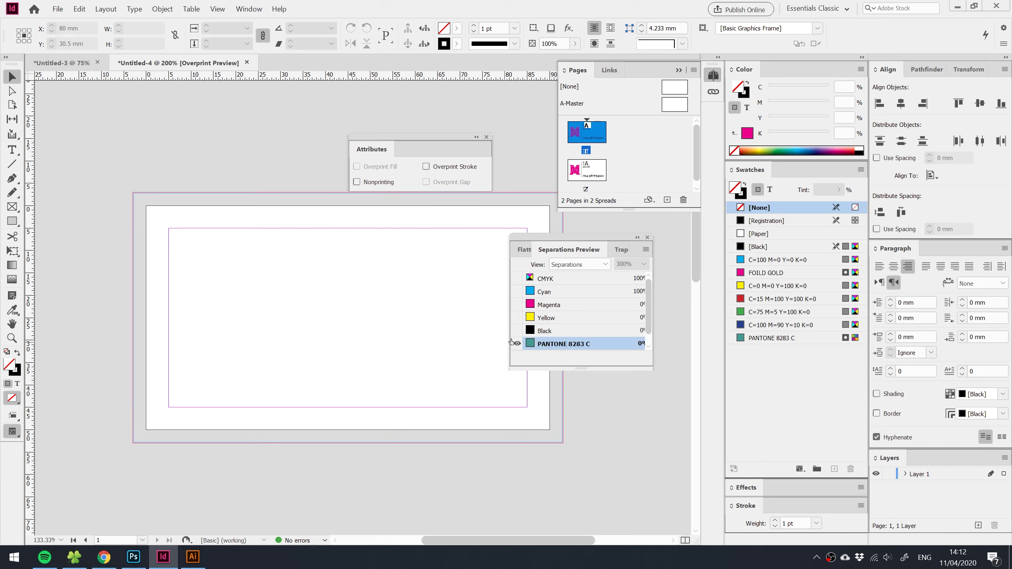
left_click(236, 297)
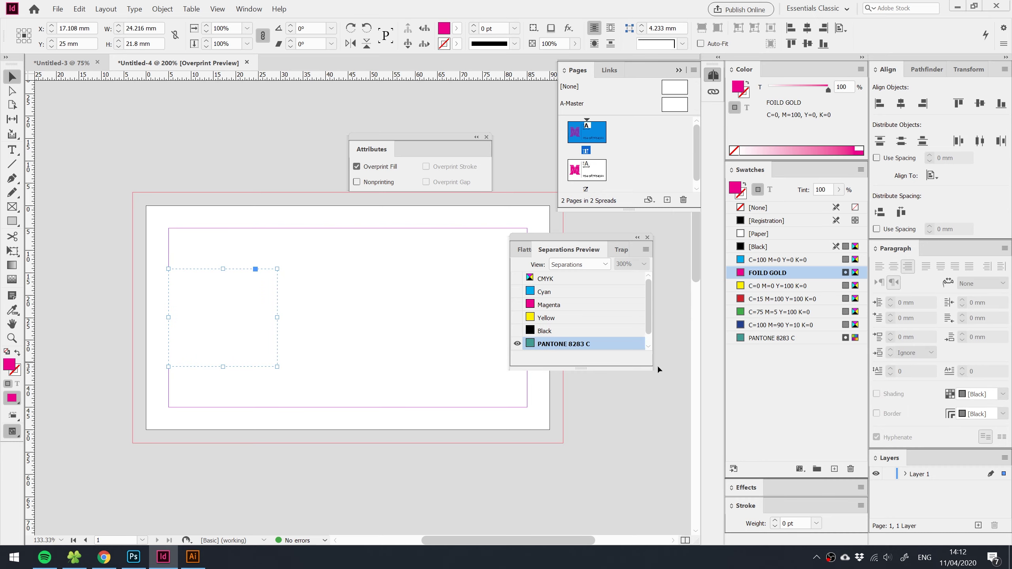
left_click_drag(649, 370, 677, 410)
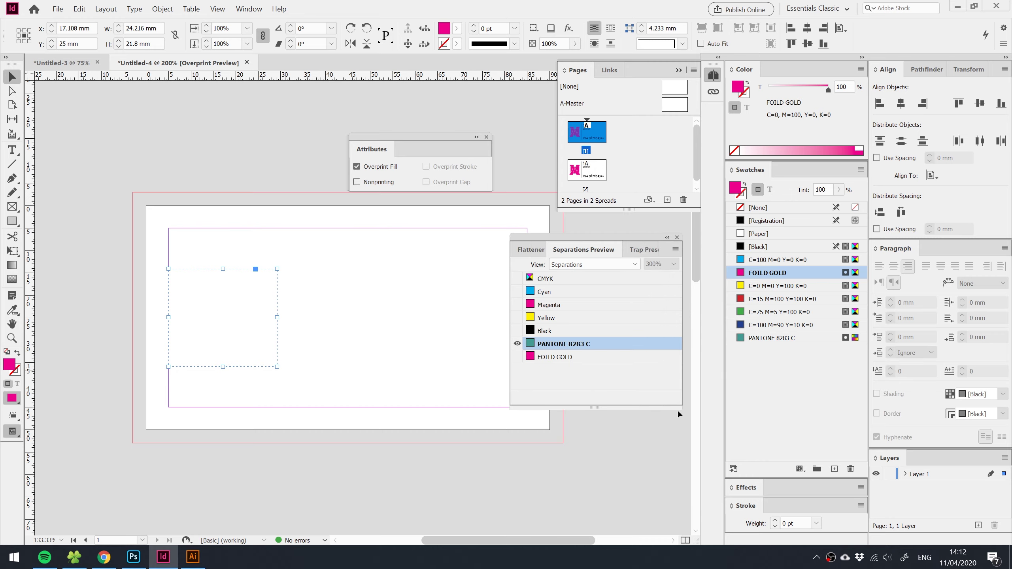
Change the FOILD GOLD spot swatch to C=13 M=100 Y=13 K=41 and preview only its separation plate.
double_click(802, 274)
left_click_drag(592, 177, 619, 223)
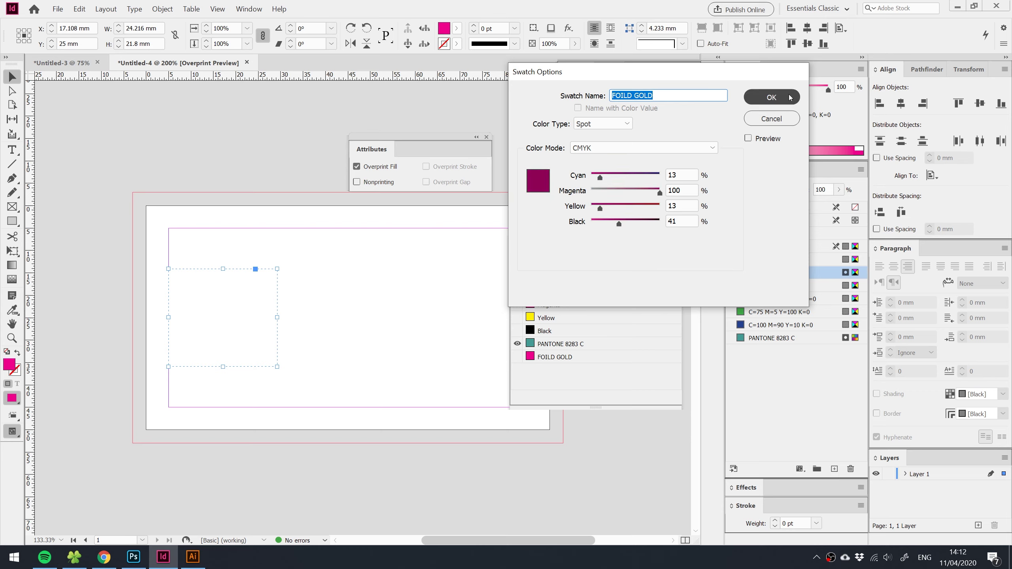
left_click(587, 358)
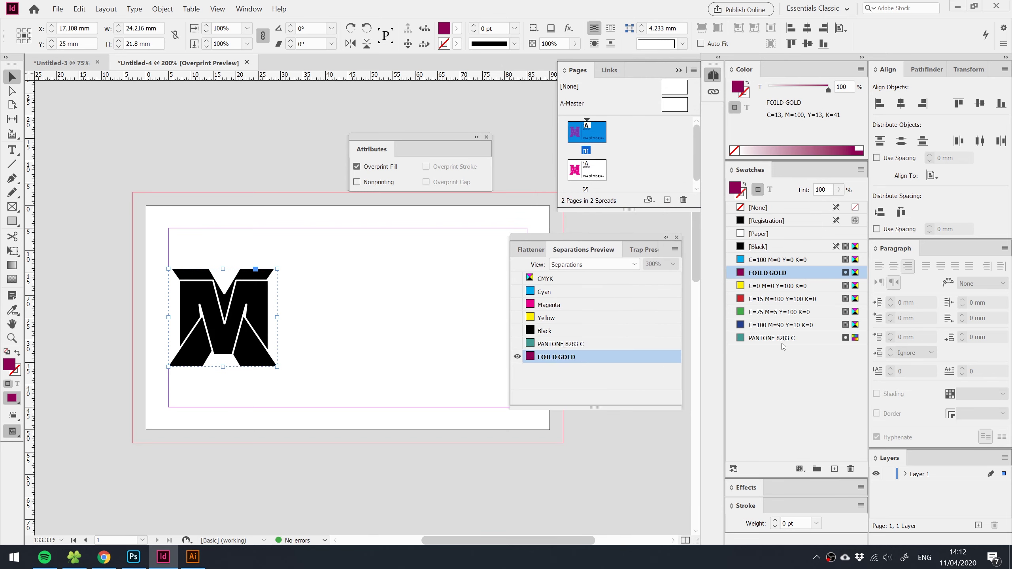
Delete the PANTONE 8283 C swatch and set the FOILD GOLD spot swatch to C=0 M=100 Y=0 K=1.
left_click_drag(783, 339, 851, 467)
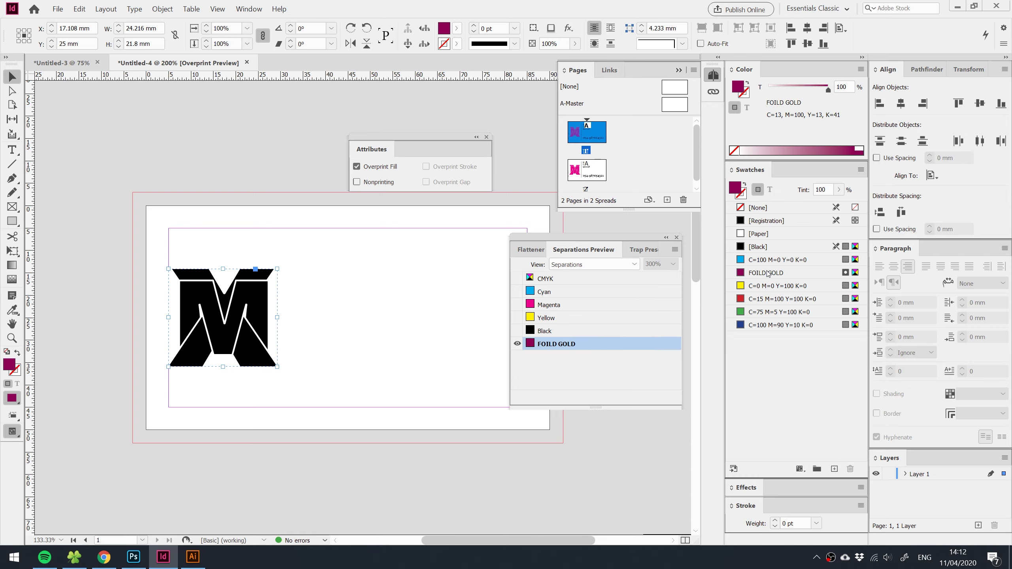
left_click(791, 273)
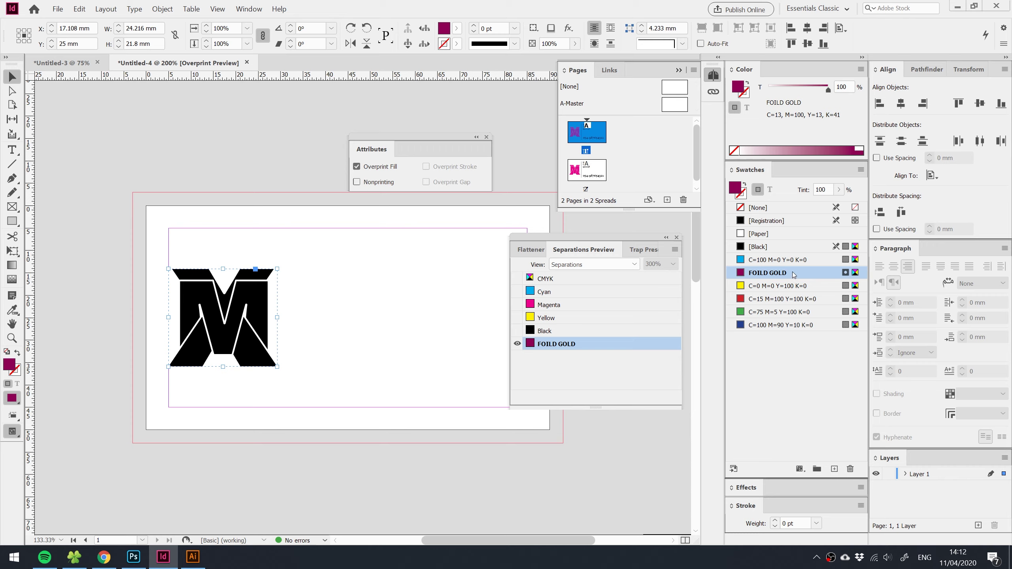
double_click(791, 273)
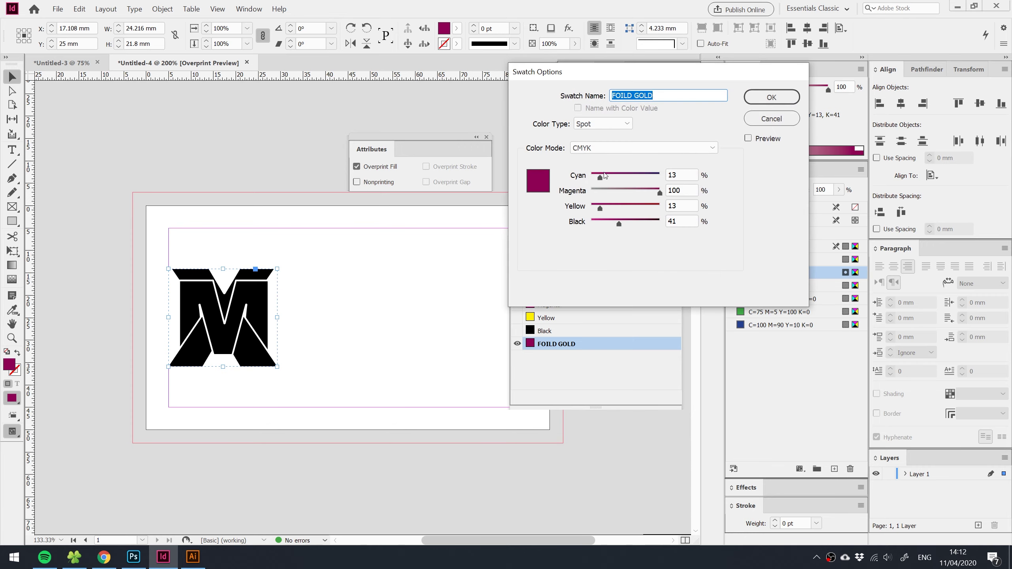
left_click_drag(594, 210, 547, 182)
left_click_drag(604, 228, 598, 224)
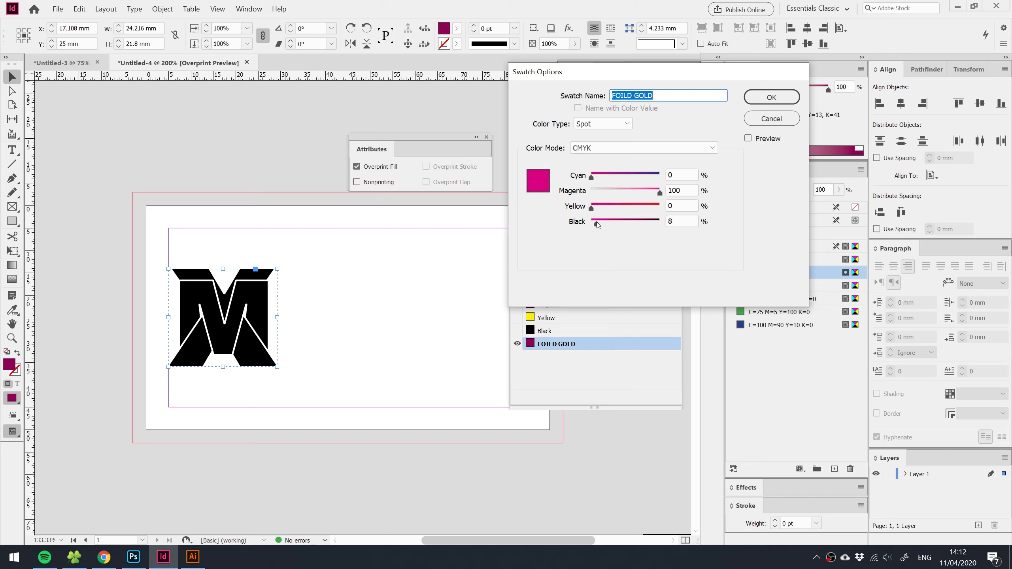
double_click(674, 221)
type("1")
left_click(771, 97)
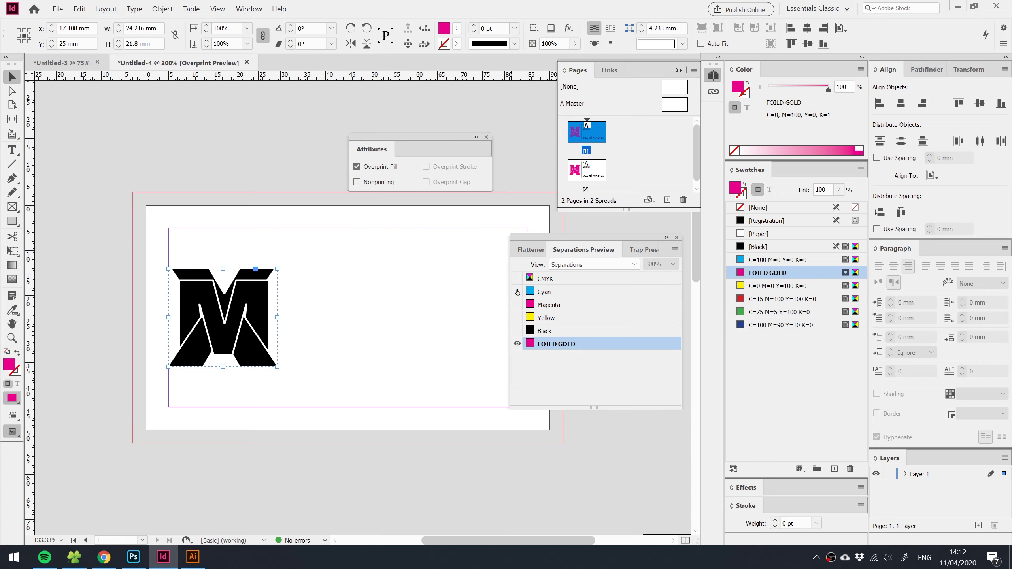
Preview the cyan plate alone, the CMYK plates without FOILD GOLD, and all plates together to check the logo's overprint.
left_click(517, 292)
left_click(517, 343)
left_click(543, 293)
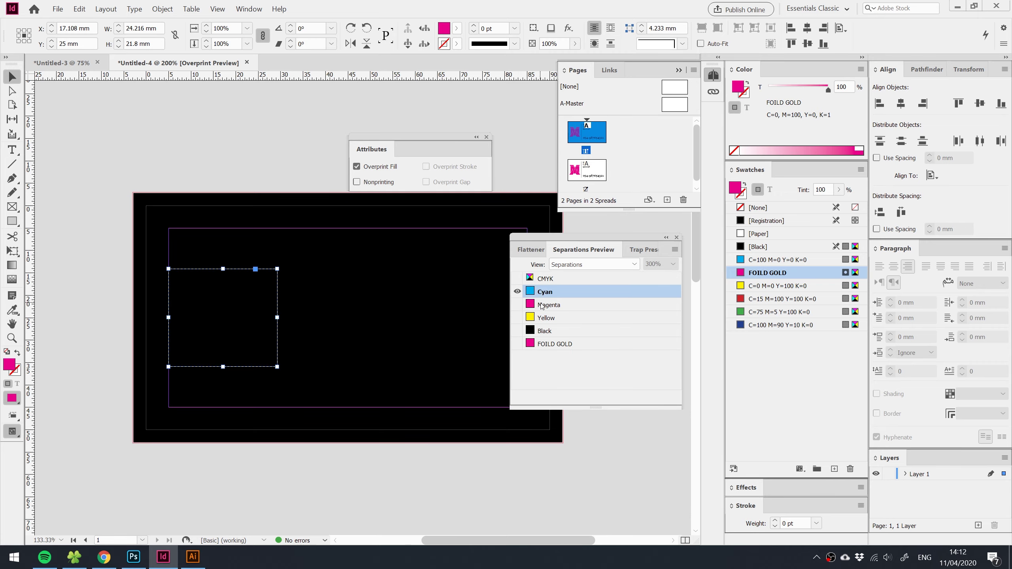
left_click(517, 279)
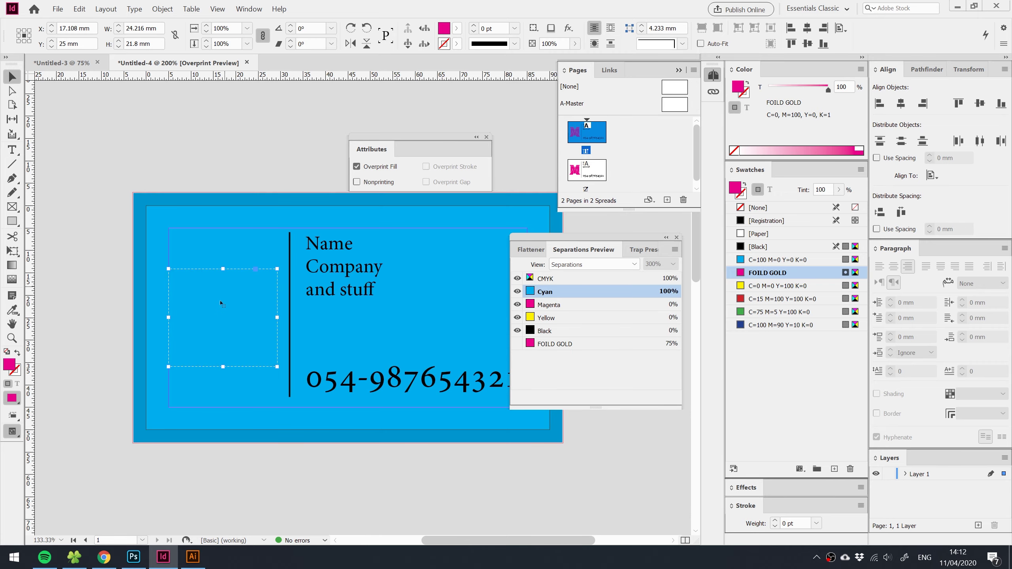
left_click(517, 343)
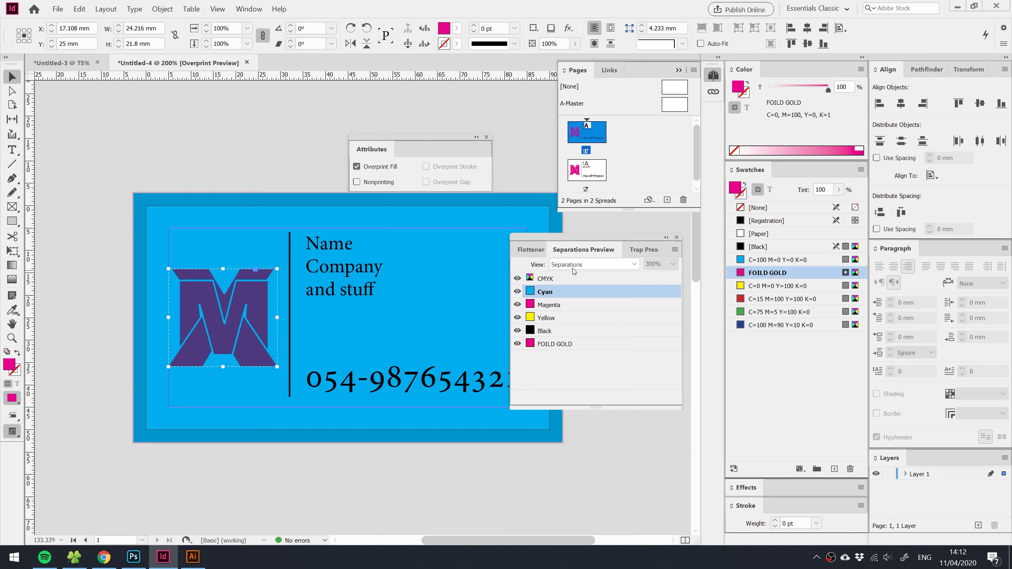
Switch the separations view off, close Attributes and Separations Preview, and collapse the page overview.
left_click(590, 265)
left_click(558, 279)
left_click(526, 175)
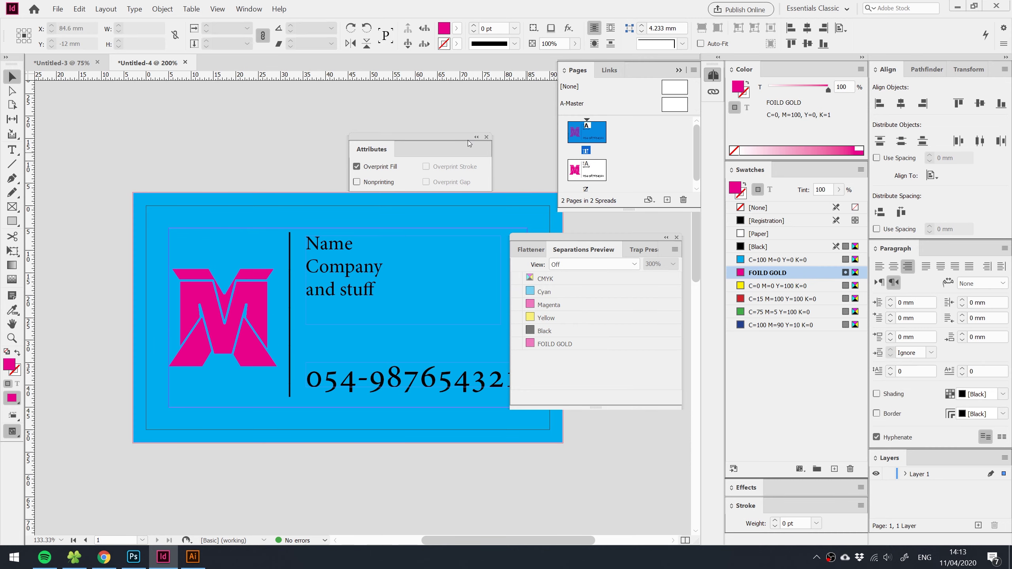
left_click(487, 137)
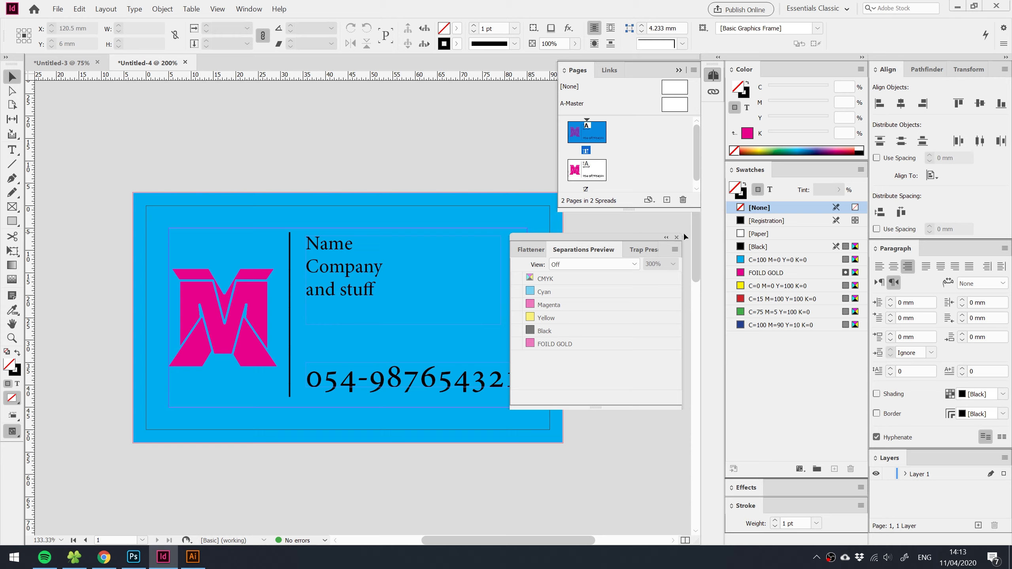
left_click(676, 237)
left_click(713, 75)
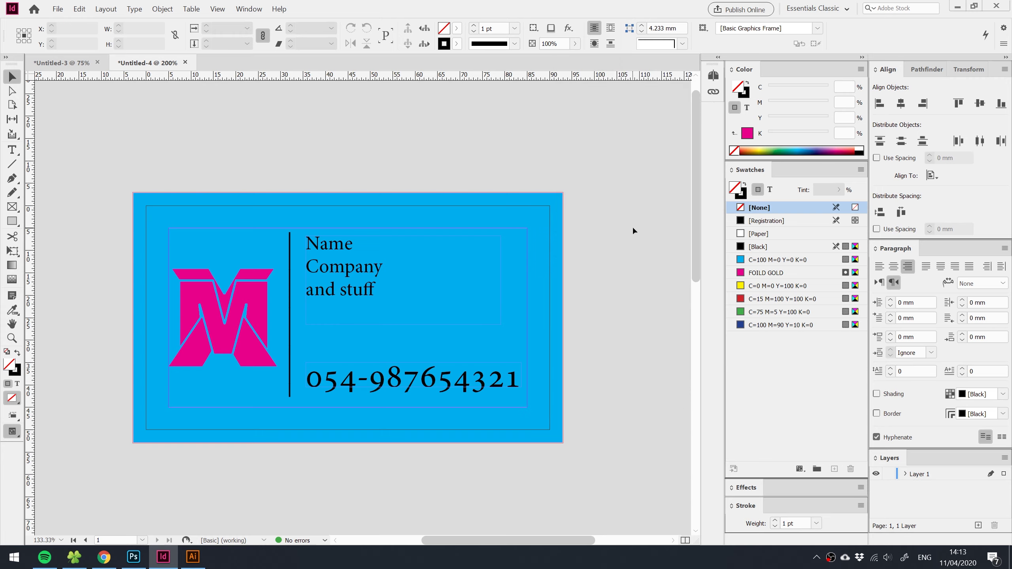
Delete the name and company text, the phone number and the vertical divider line beside the logo on page 2.
left_click(260, 303)
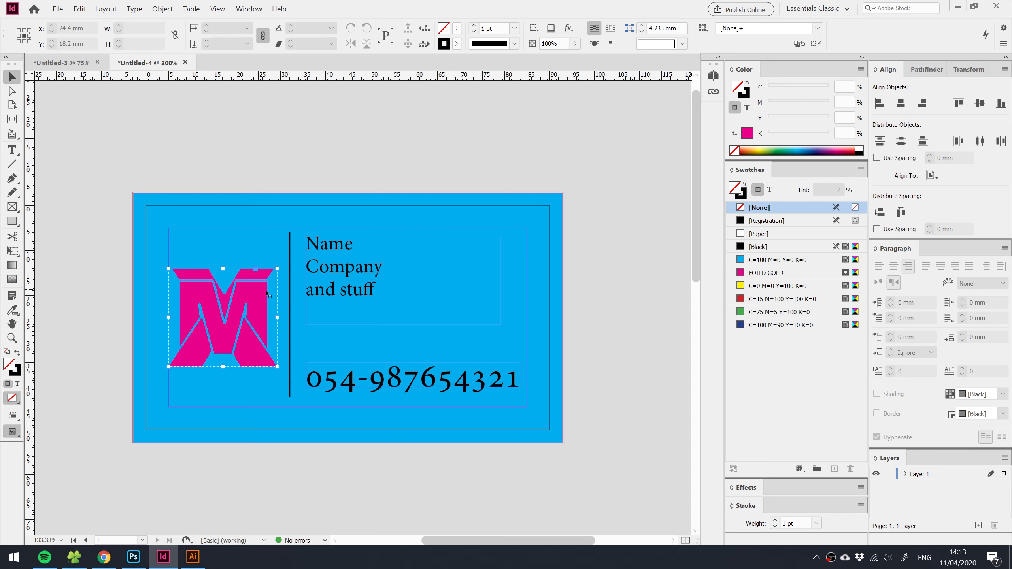
scroll(274, 247, "down", 2)
scroll(273, 247, "left", 1)
scroll(273, 247, "down", 1, "alt")
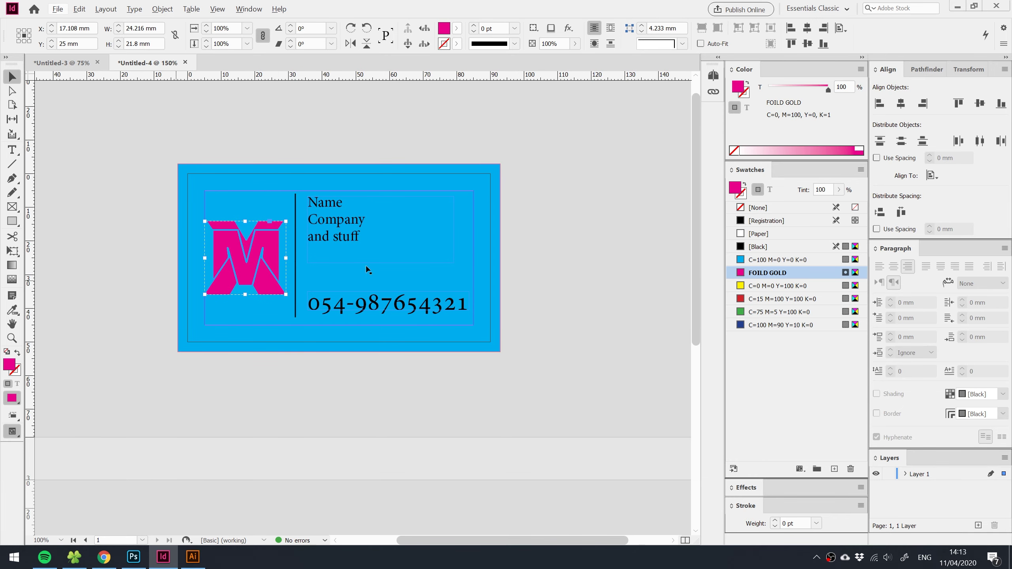
scroll(366, 270, "down", 1, "alt")
scroll(311, 316, "down", 6)
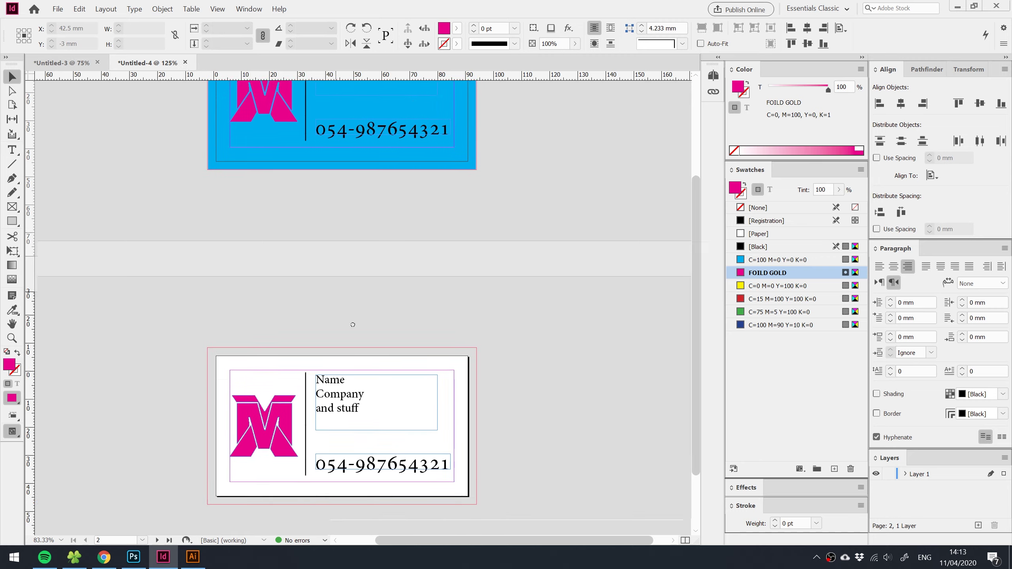
left_click_drag(433, 295, 311, 486)
key("Delete")
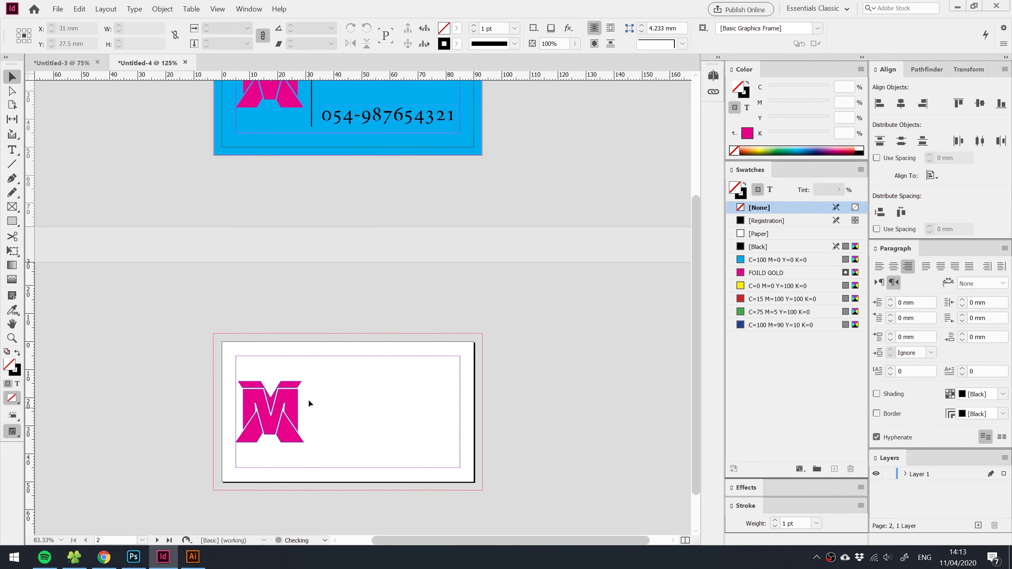
Fill the logo on page 2 with the [Black] swatch and deselect it.
scroll(309, 279, "up", 3)
scroll(326, 179, "down", 4)
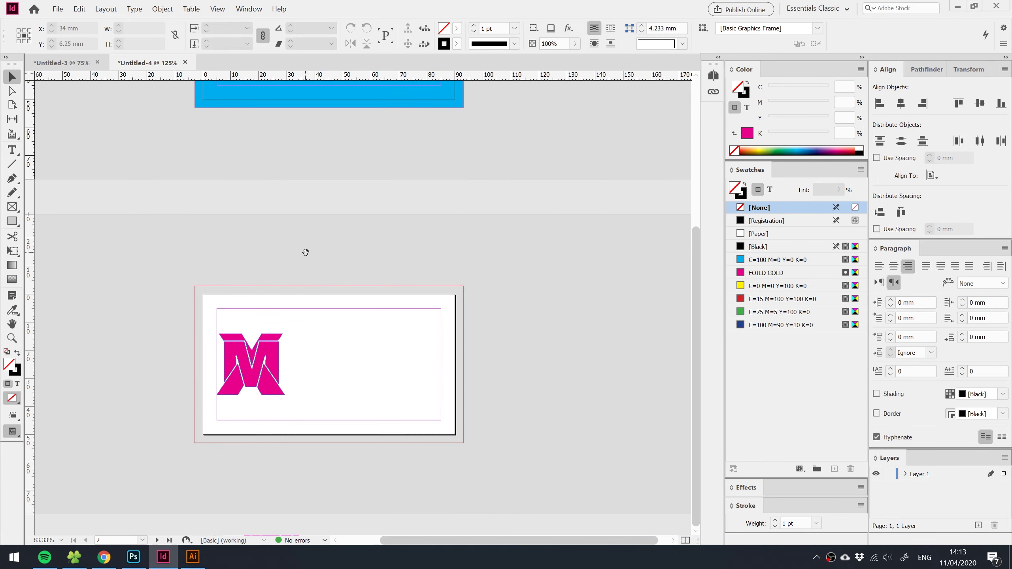
left_click_drag(296, 219, 340, 308)
left_click(303, 442)
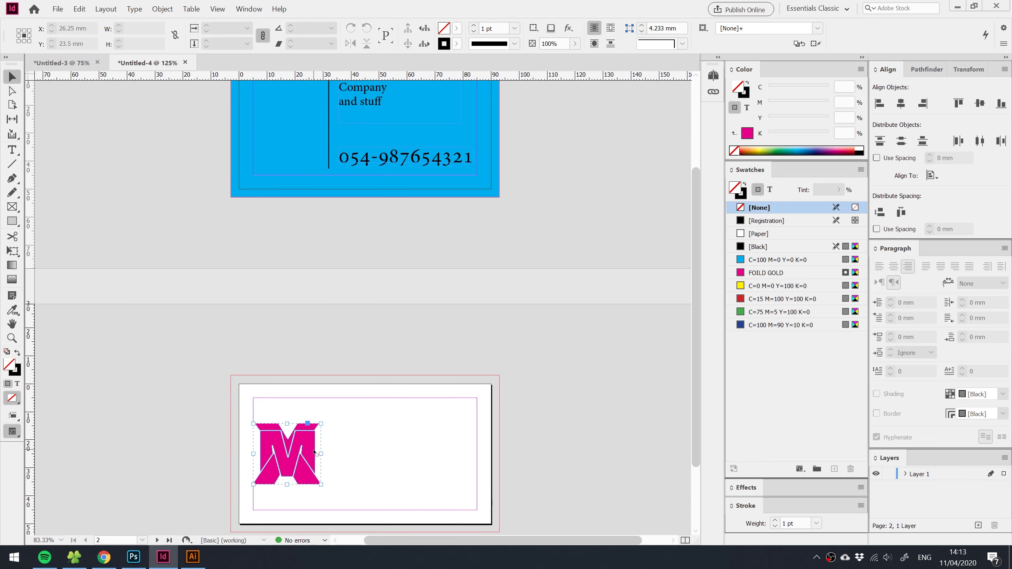
left_click(773, 246)
left_click(368, 468)
scroll(401, 388, "down", 1)
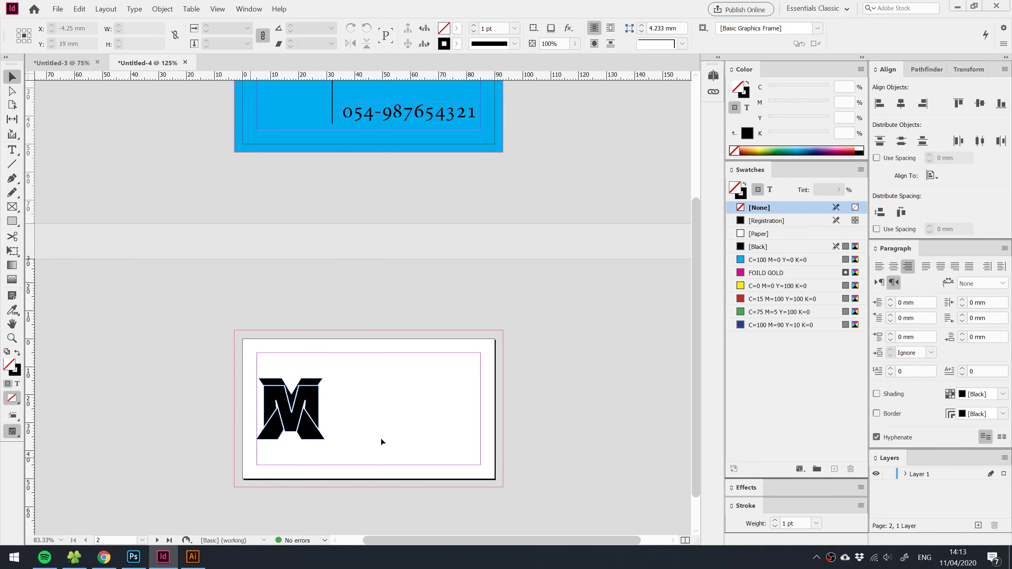